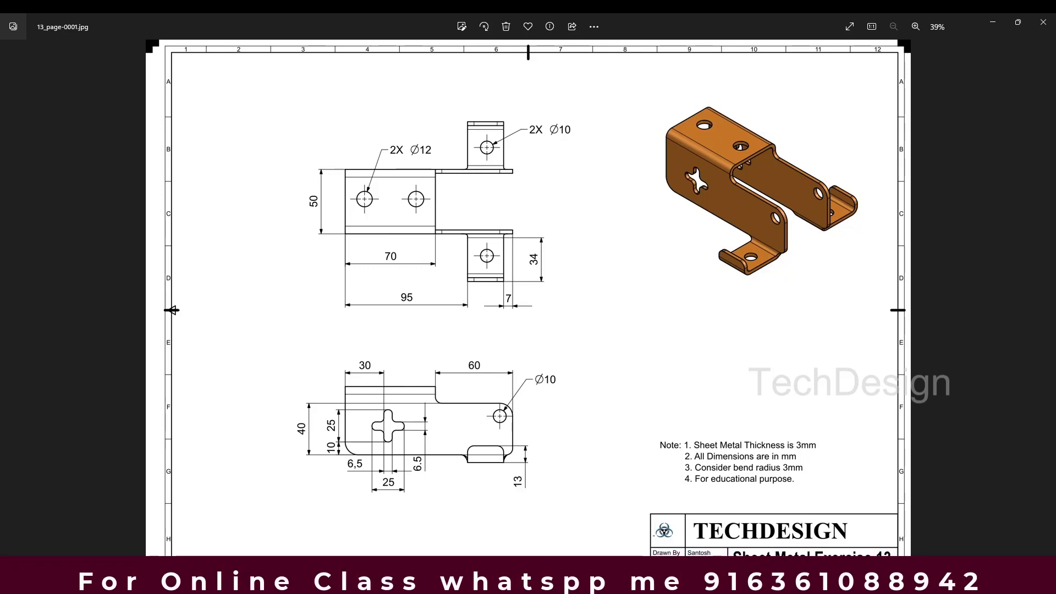
Switch to NX and create a new millimetre part from the Sheet Metal template.
{"action": "key", "text": "alt+Tab"}
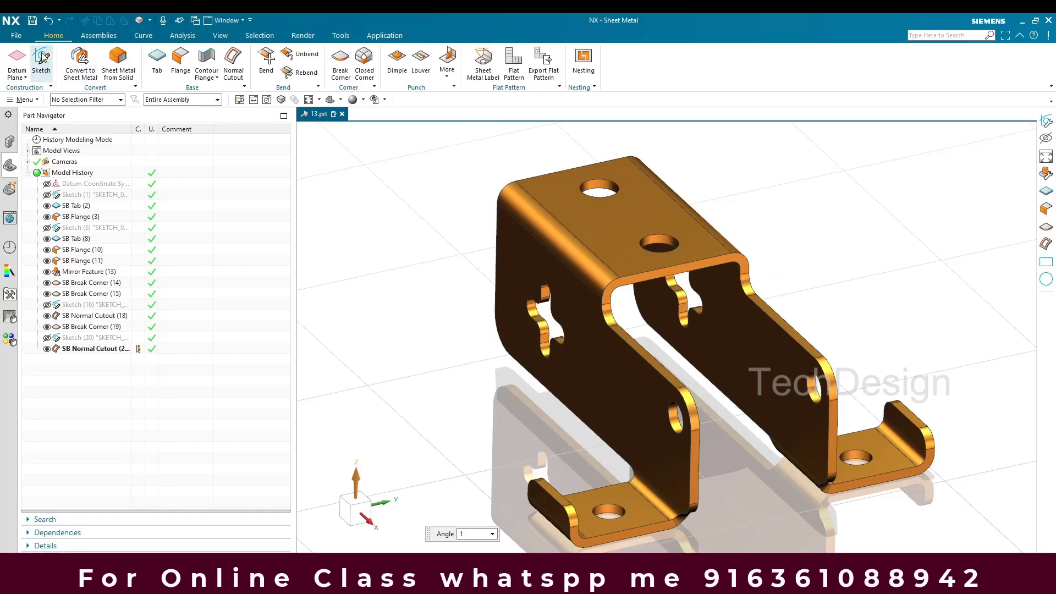
{"action": "left_click", "coordinate": [17, 36]}
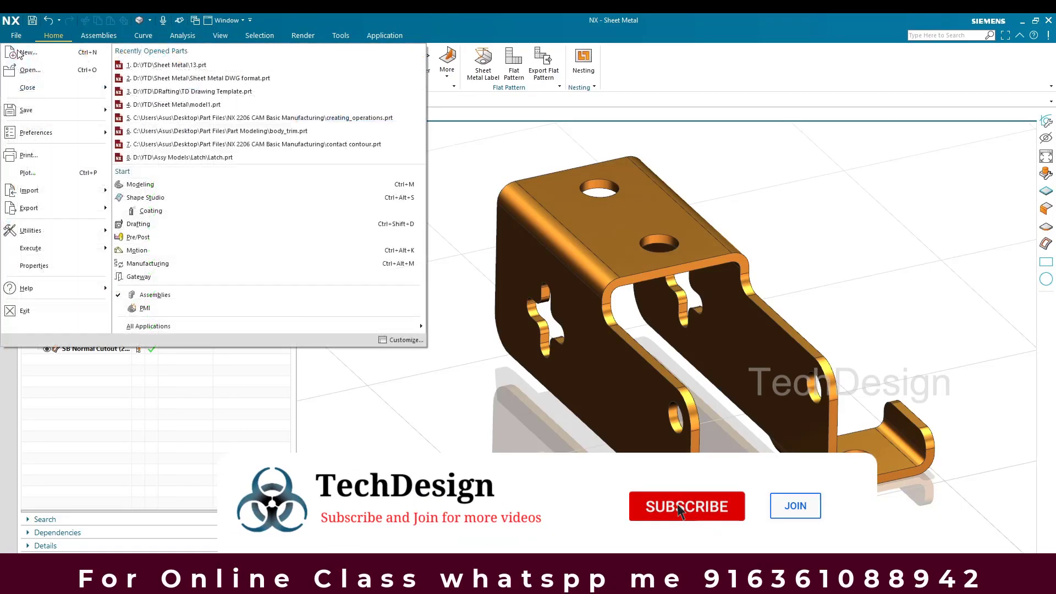
{"action": "left_click", "coordinate": [20, 52]}
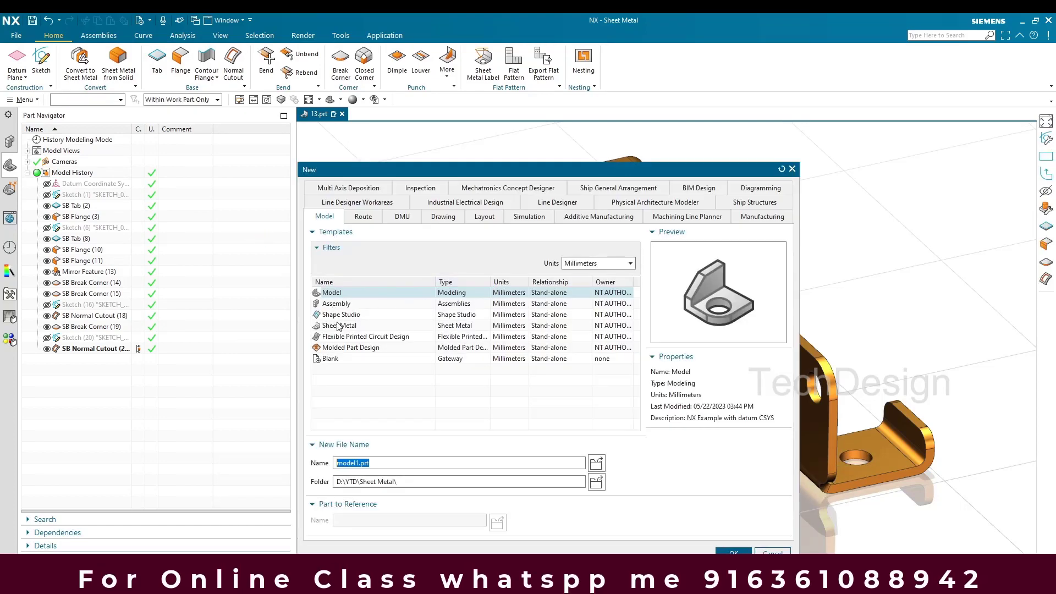
{"action": "left_click", "coordinate": [339, 325]}
{"action": "left_click", "coordinate": [734, 552]}
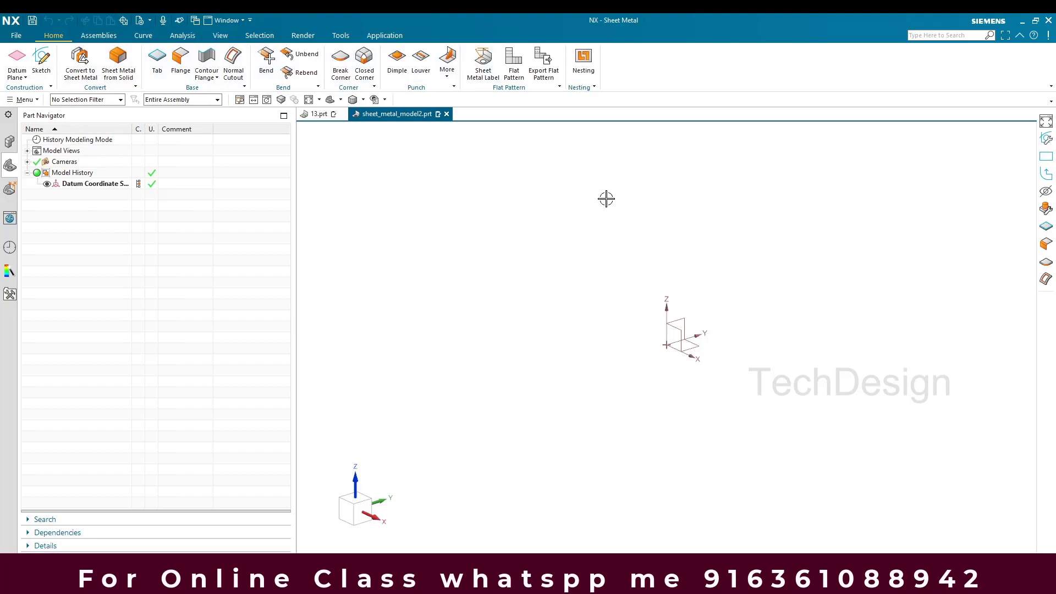
Consult the reference drawing and start a sketch on the horizontal XY plane.
{"action": "left_click", "coordinate": [601, 583]}
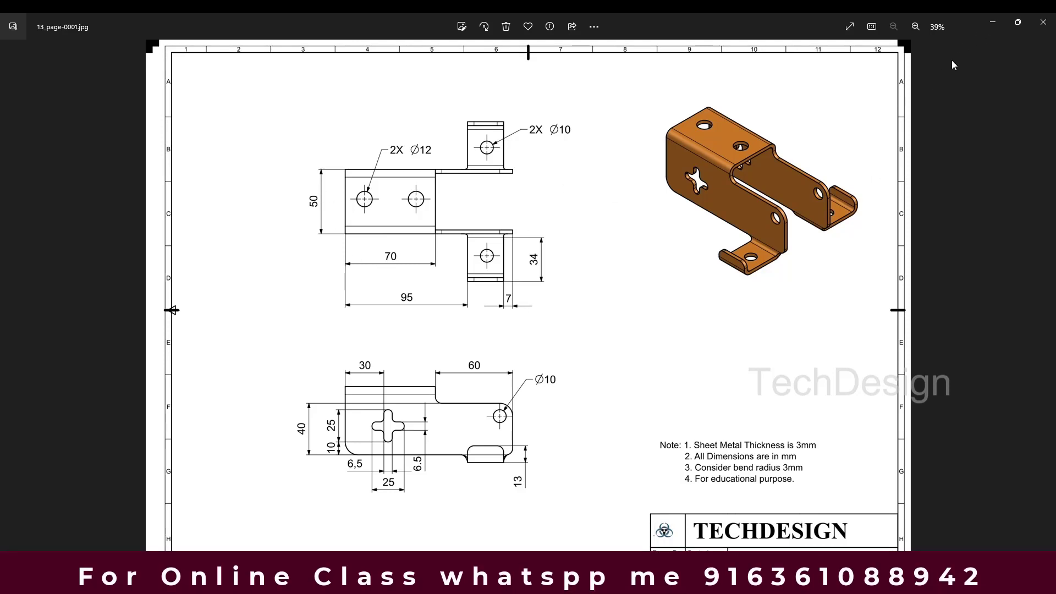
{"action": "left_click", "coordinate": [993, 24]}
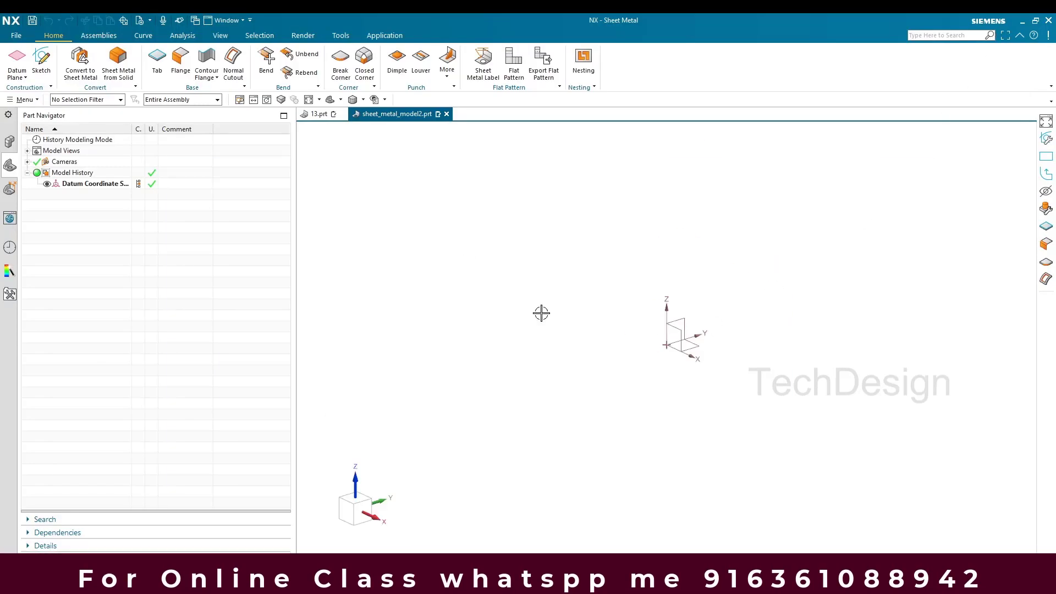
{"action": "left_click", "coordinate": [42, 63]}
{"action": "left_click", "coordinate": [690, 350]}
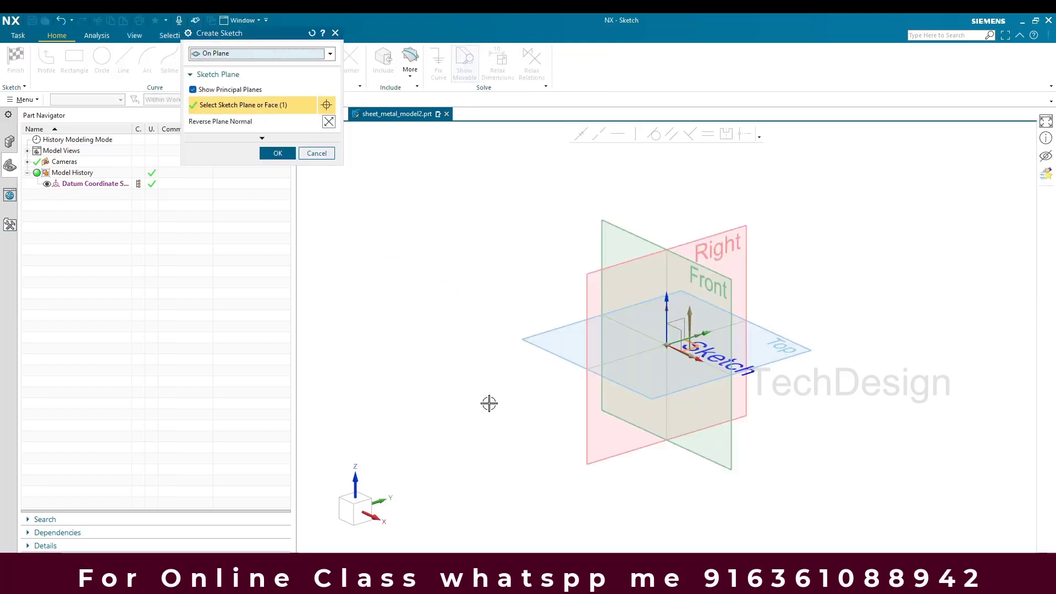
{"action": "middle_click", "coordinate": [488, 403]}
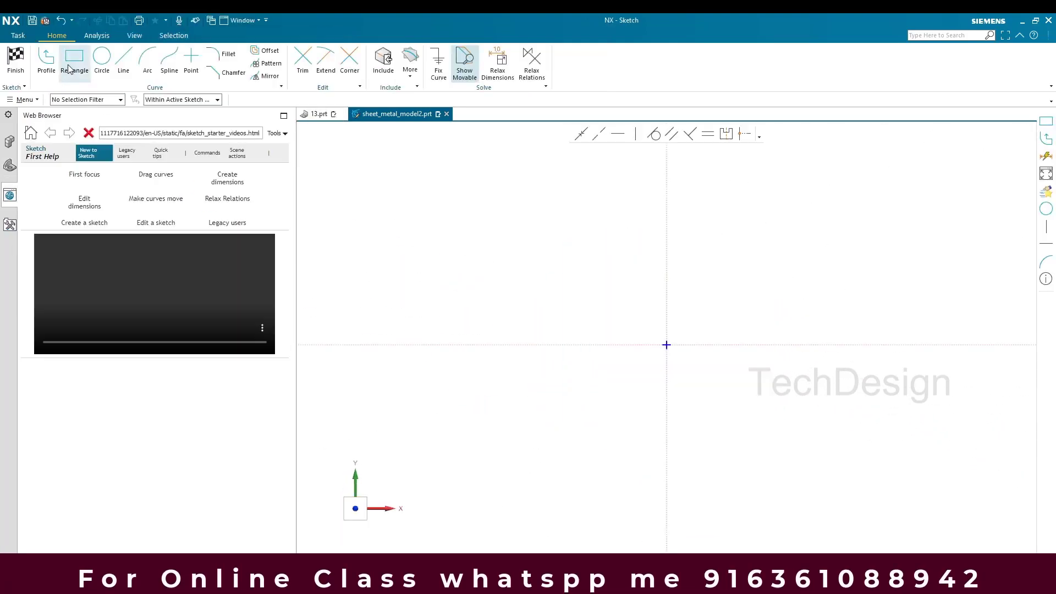
Draw a horizontal rectangle about 507 mm wide from its centre at the sketch origin.
{"action": "left_click", "coordinate": [11, 142]}
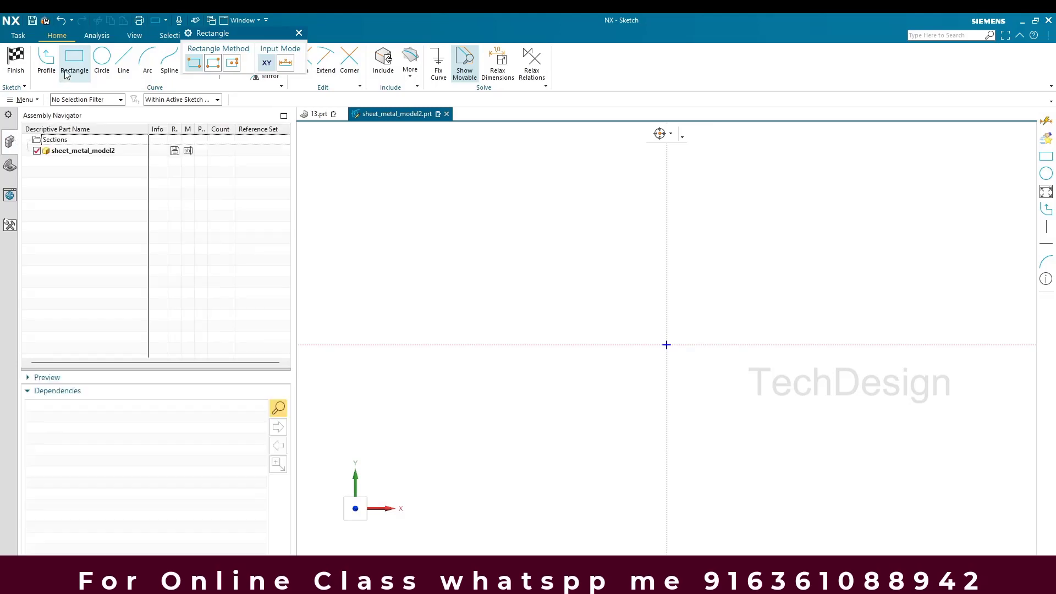
{"action": "left_click", "coordinate": [12, 170]}
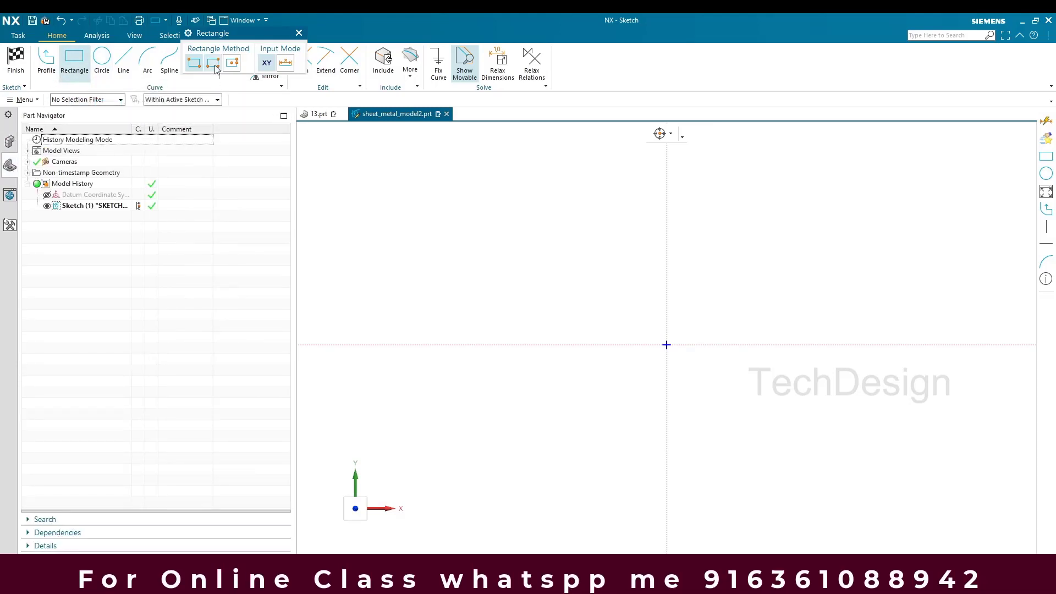
{"action": "left_click", "coordinate": [232, 63]}
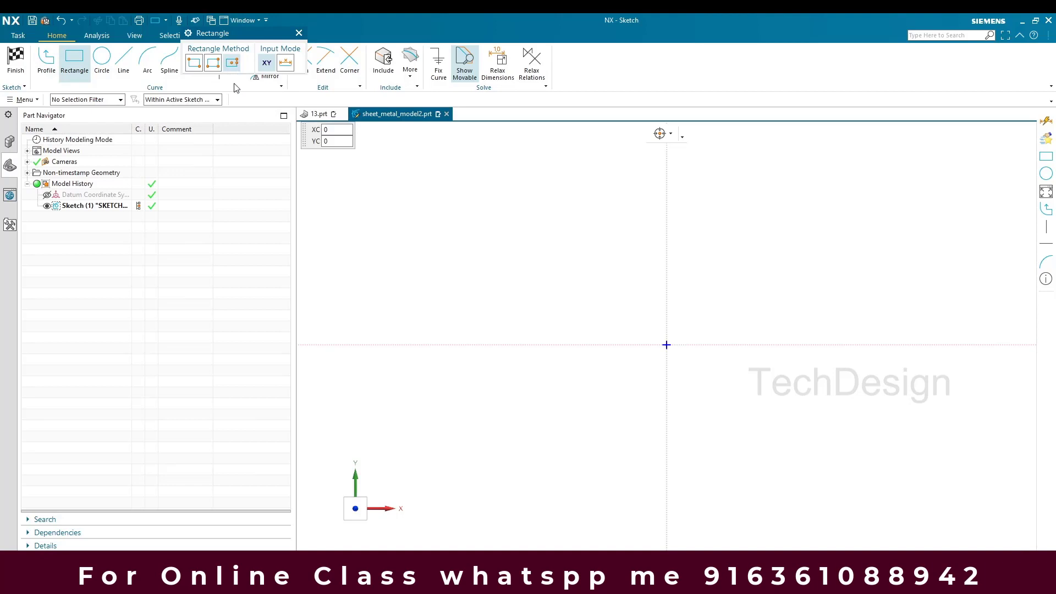
{"action": "left_click", "coordinate": [666, 345]}
{"action": "left_click", "coordinate": [777, 345]}
{"action": "left_click", "coordinate": [772, 293]}
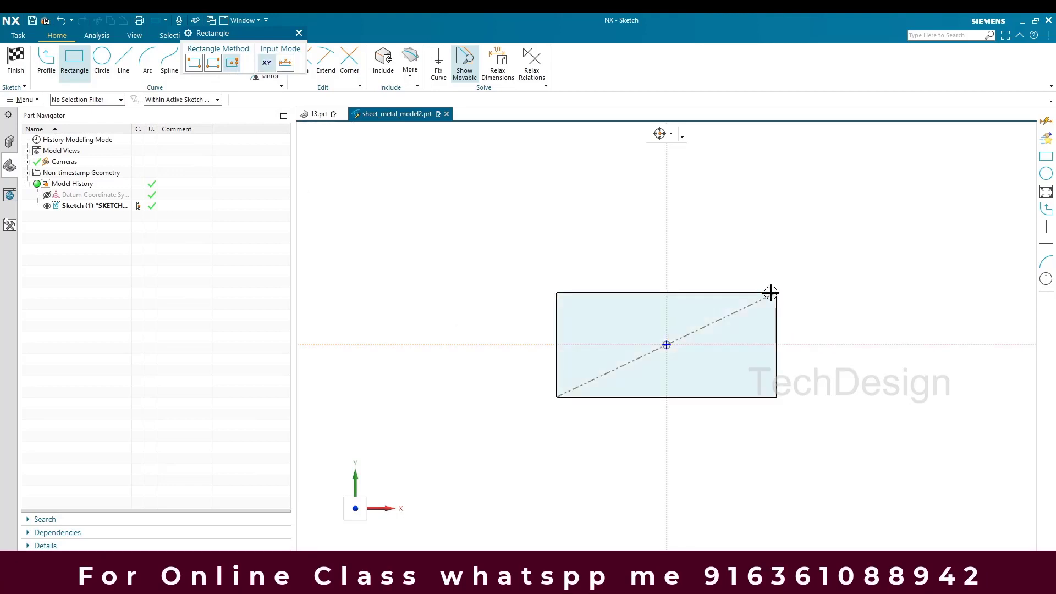
{"action": "key", "text": "Escape"}
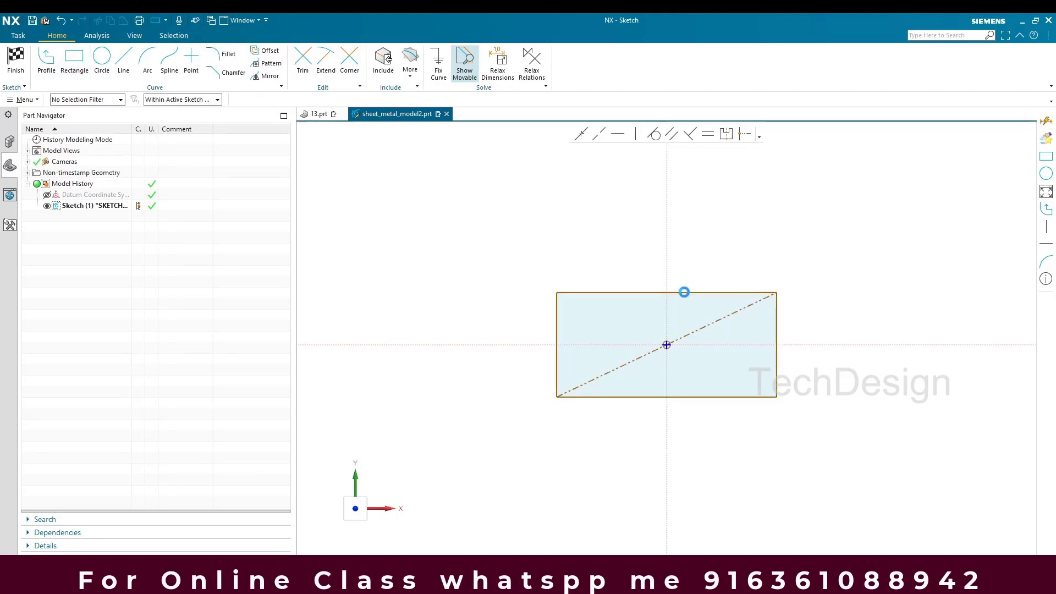
Set the rectangle's width to 70 mm and scale the entire sketch to match.
{"action": "left_click", "coordinate": [682, 292]}
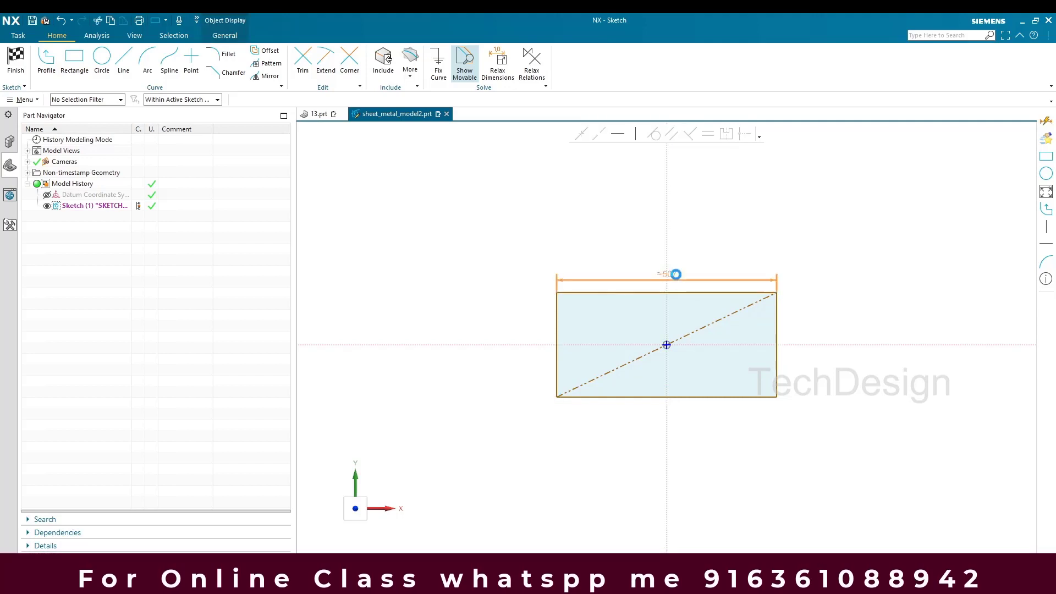
{"action": "double_click", "coordinate": [676, 274]}
{"action": "key", "text": "Return"}
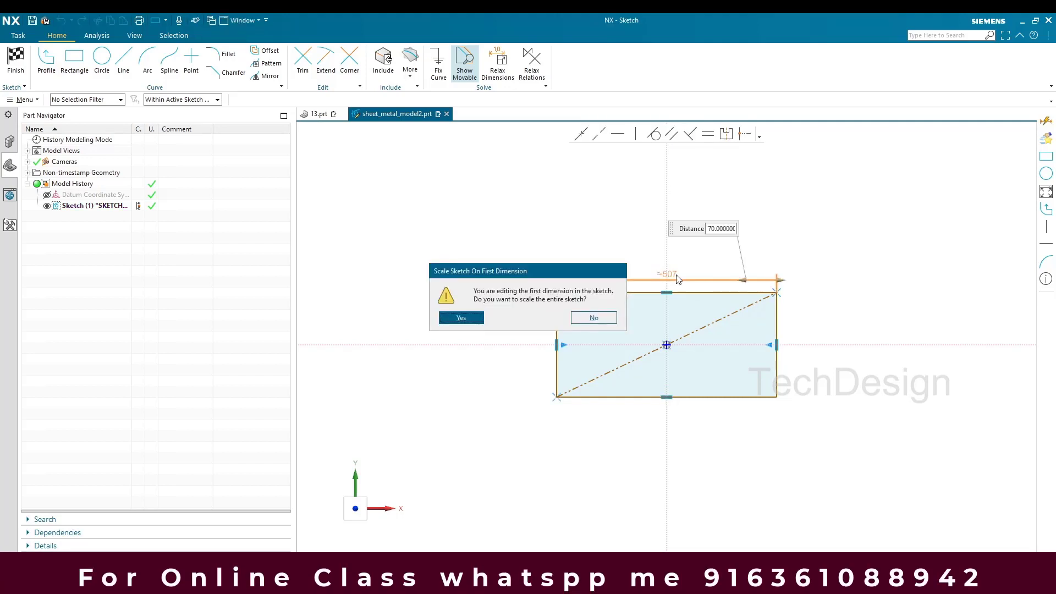
{"action": "left_click", "coordinate": [462, 318]}
Set the rectangle's height to 50 mm and finish the sketch.
{"action": "scroll", "coordinate": [482, 330], "scroll_direction": "up", "scroll_amount": 8}
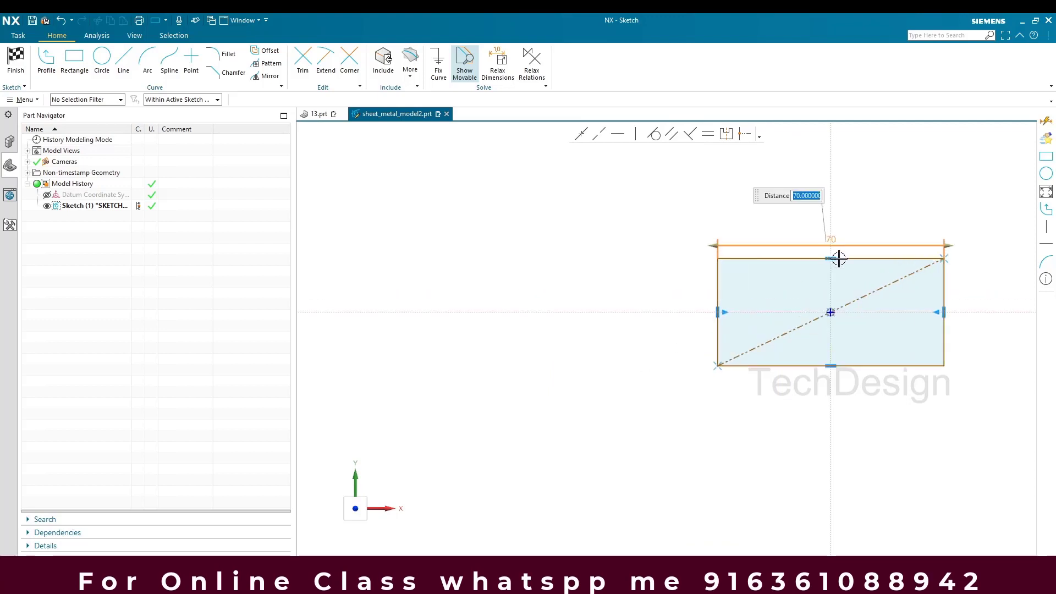
{"action": "scroll", "coordinate": [839, 258], "scroll_direction": "up", "scroll_amount": 3}
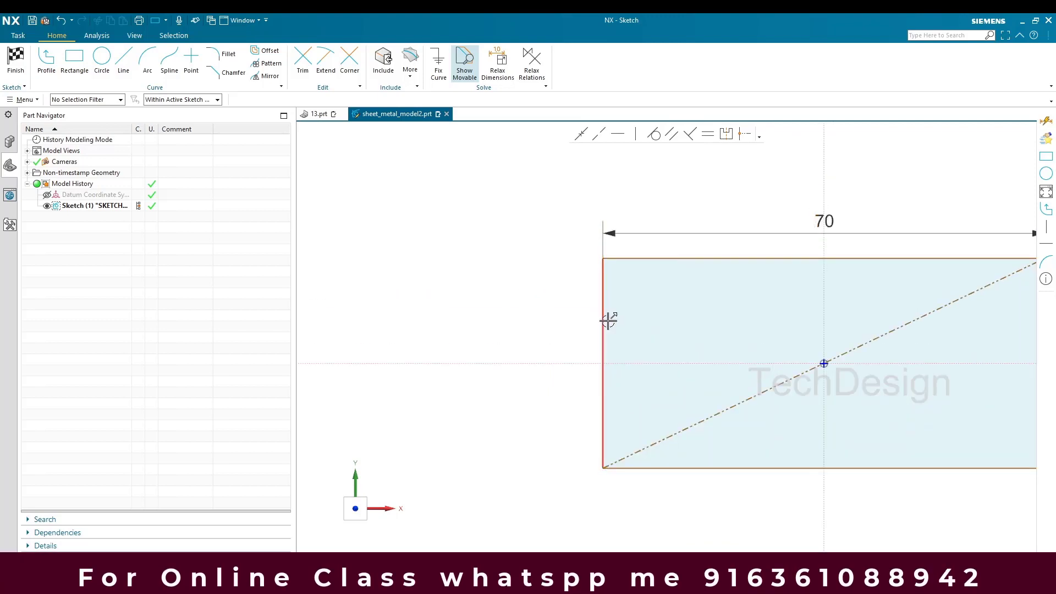
{"action": "left_click", "coordinate": [604, 319]}
{"action": "left_click", "coordinate": [572, 349]}
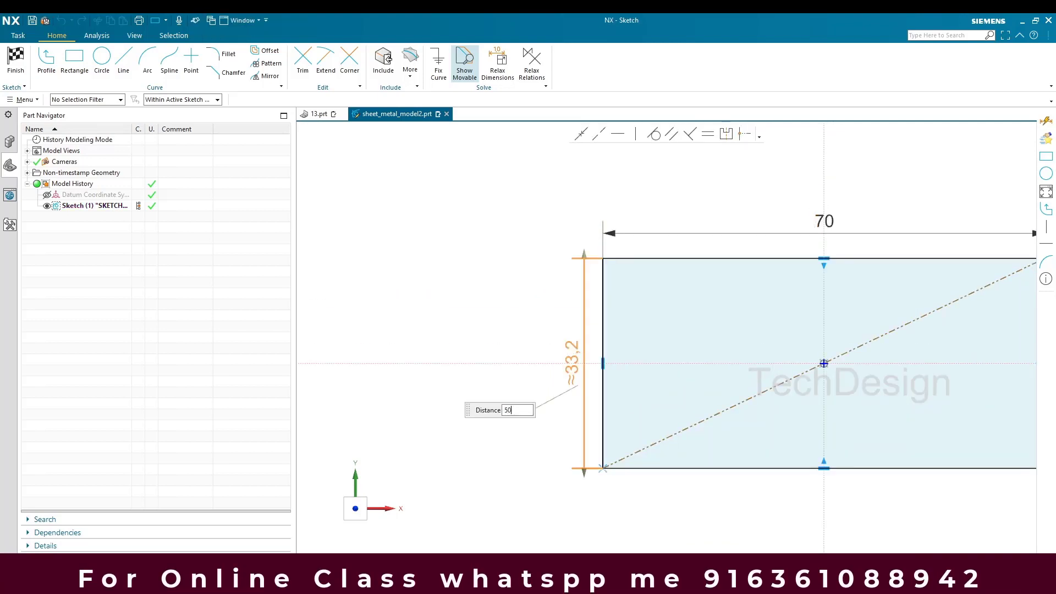
{"action": "key", "text": "Return"}
{"action": "key", "text": "Escape"}
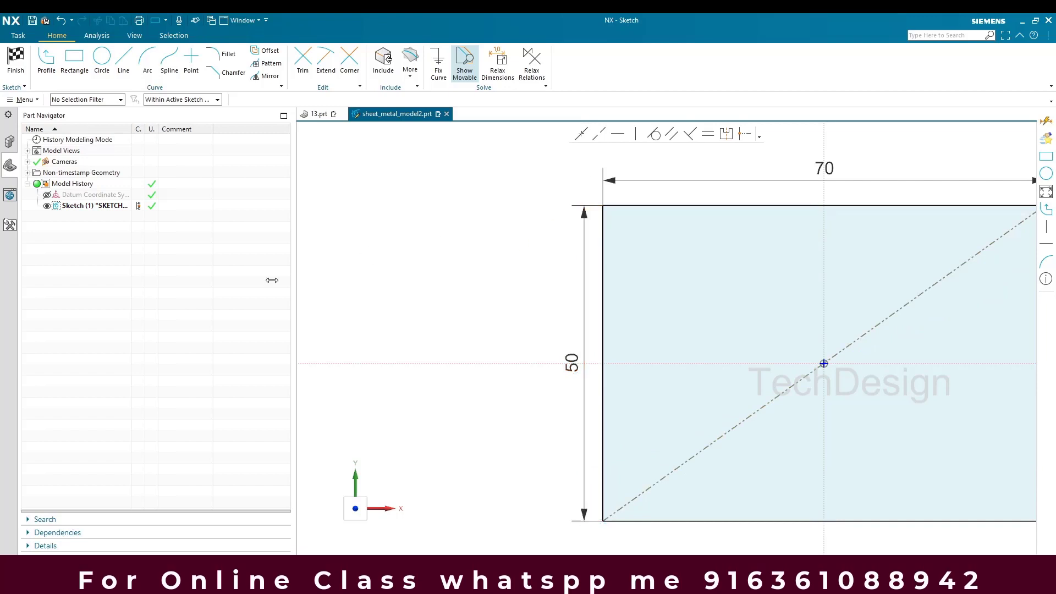
{"action": "left_click", "coordinate": [15, 59]}
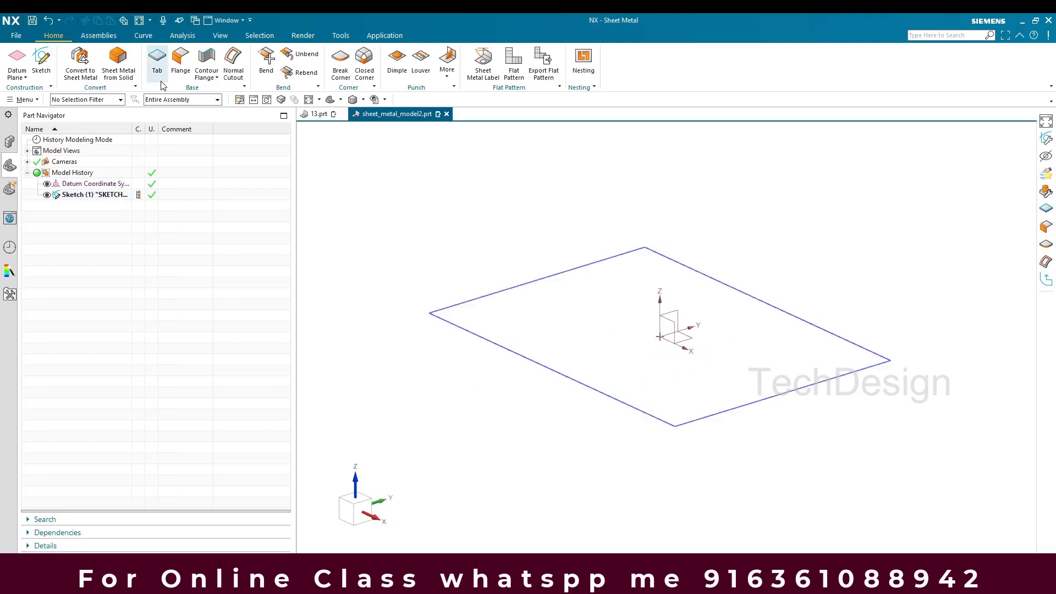
Create a 3 mm thick base tab from the rectangle sketch.
{"action": "left_click", "coordinate": [157, 60]}
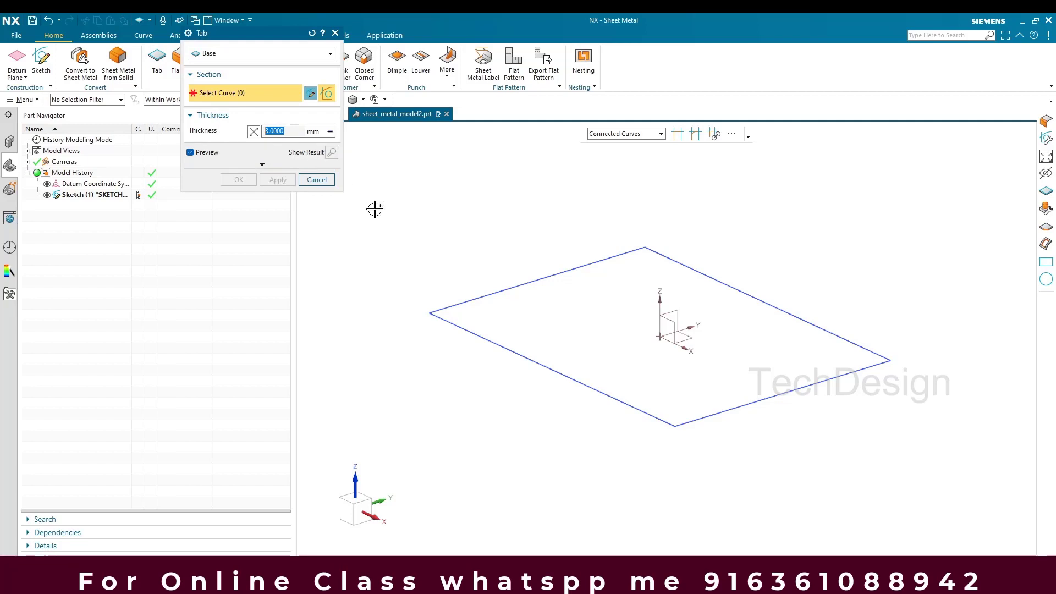
{"action": "left_click", "coordinate": [93, 196]}
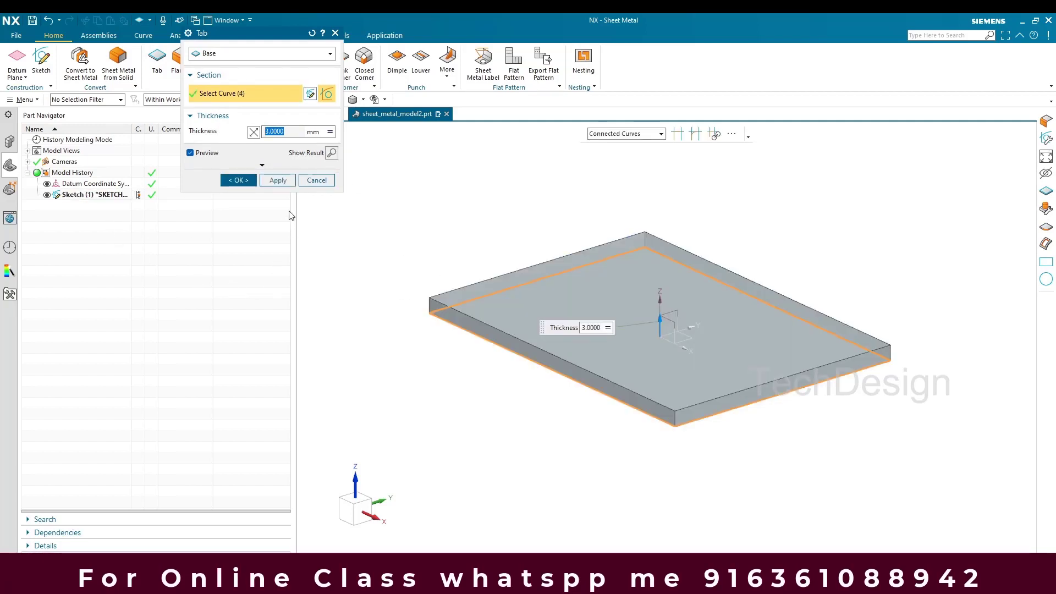
{"action": "left_click", "coordinate": [240, 183]}
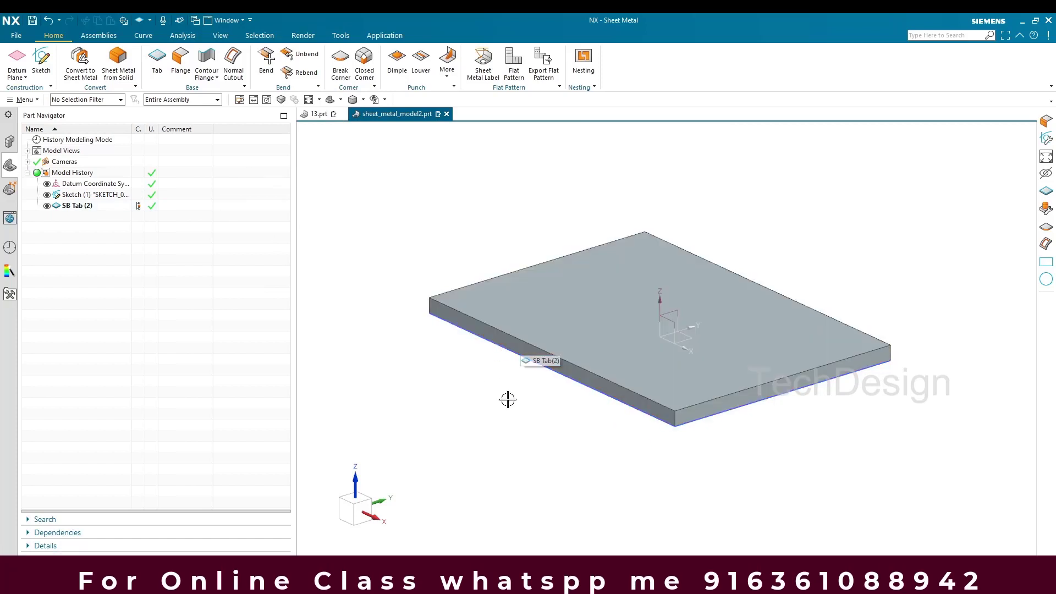
Check the reference drawing and preview a full-width 90° flange on the tab's long front edge with a length of 40 mm.
{"action": "key", "text": "alt+Tab"}
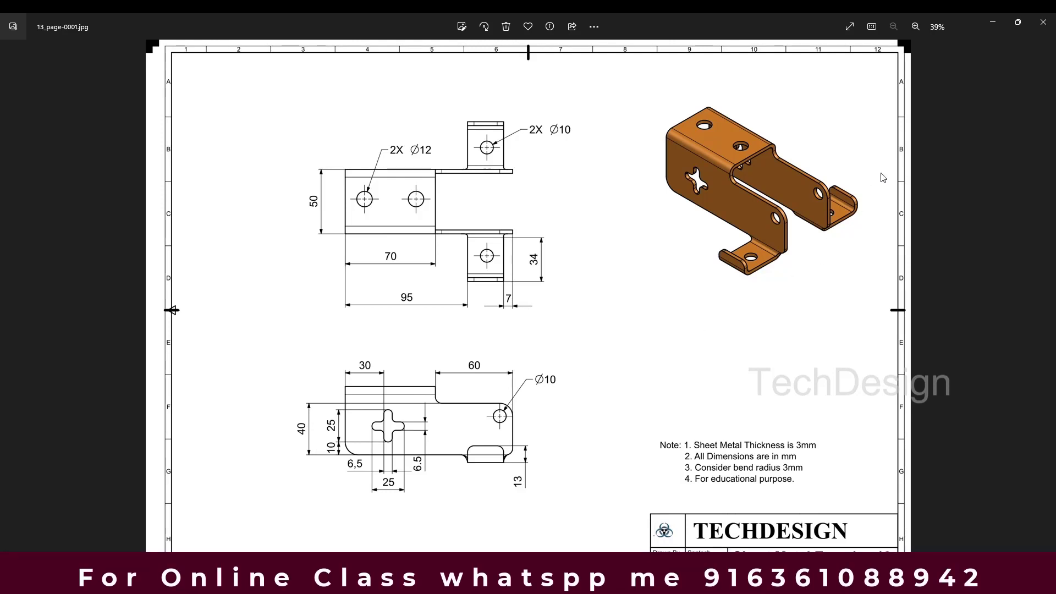
{"action": "left_click", "coordinate": [990, 22]}
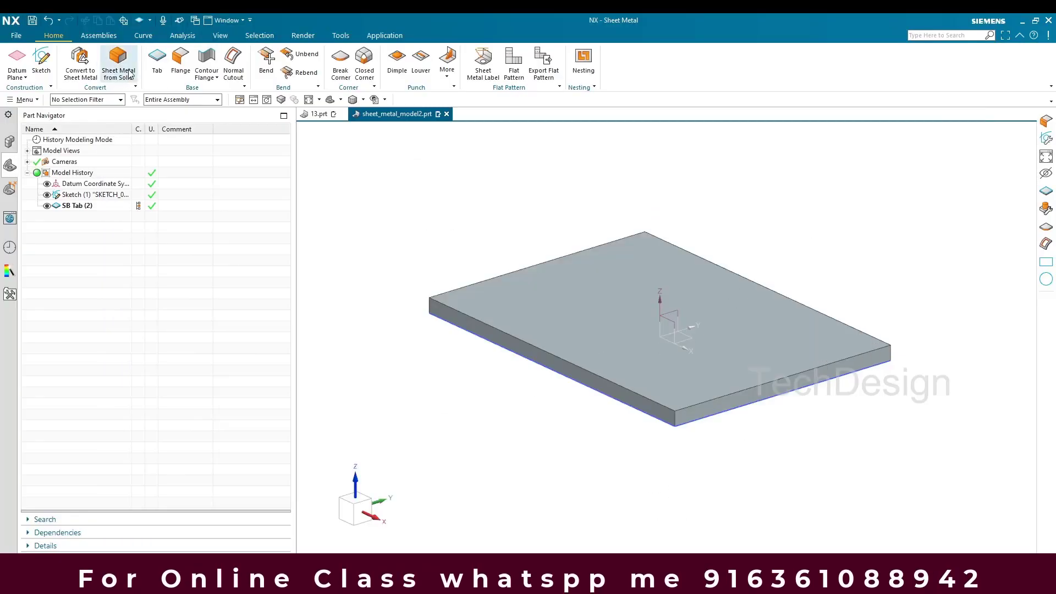
{"action": "left_click", "coordinate": [573, 385]}
{"action": "scroll", "coordinate": [693, 268], "scroll_direction": "up", "scroll_amount": 3}
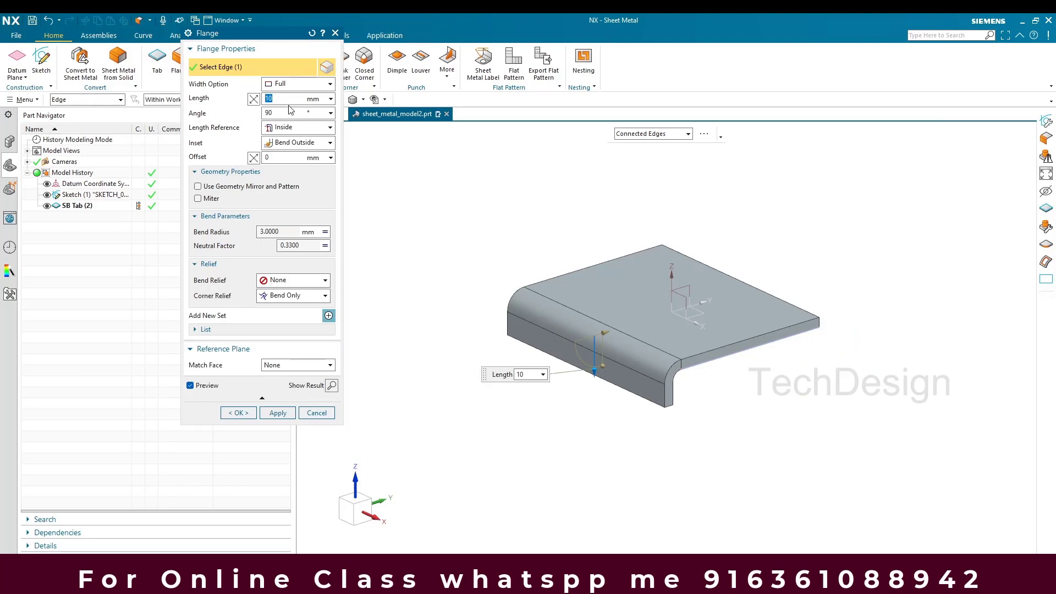
{"action": "type", "text": "4"}
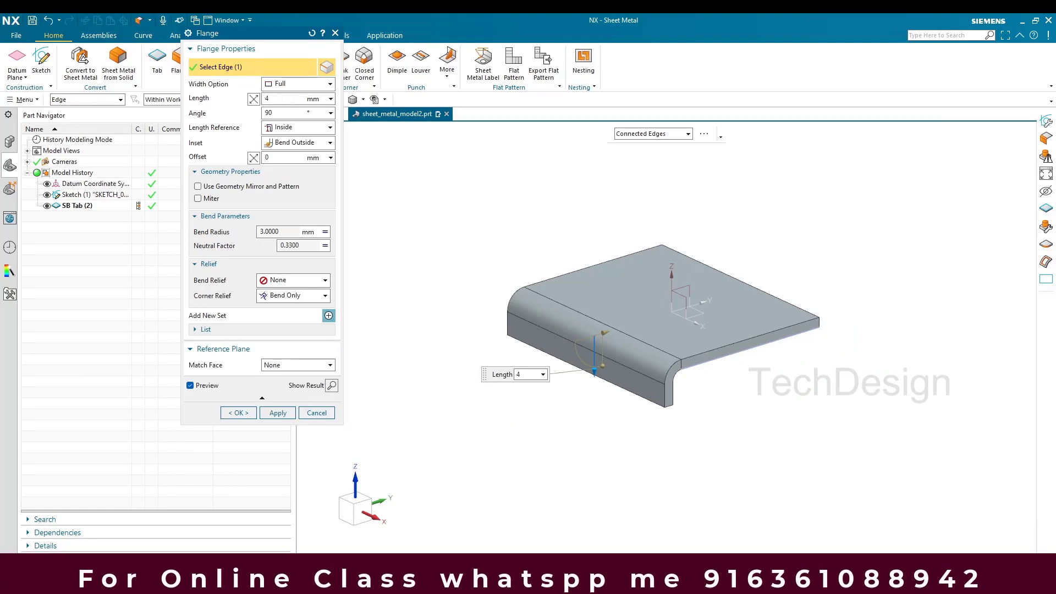
{"action": "type", "text": "0"}
{"action": "key", "text": "Return"}
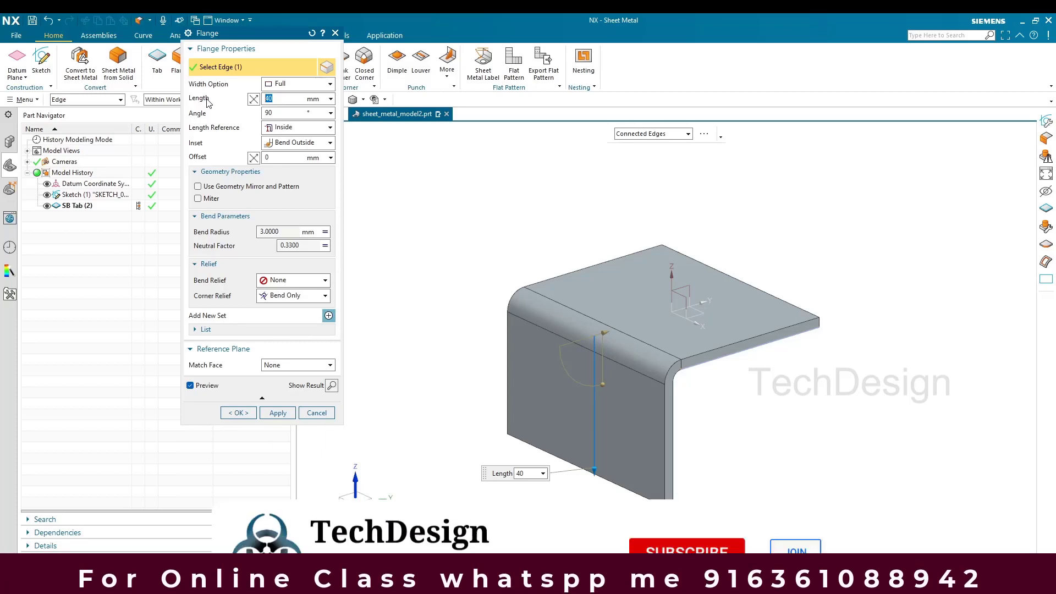
Set the front flange's length to 43 mm and create it.
{"action": "type", "text": "343"}
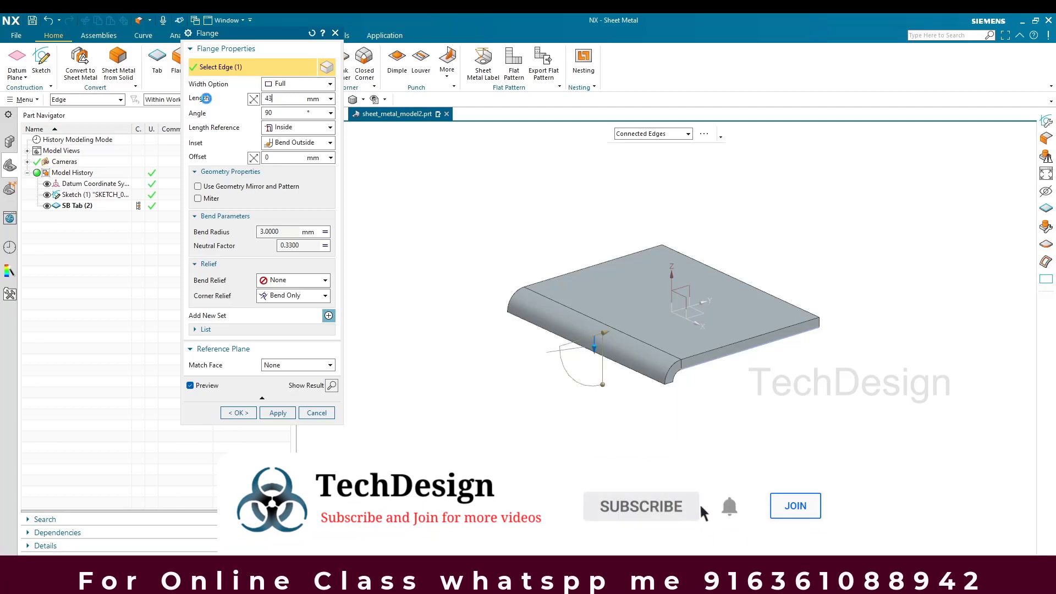
{"action": "key", "text": "Return"}
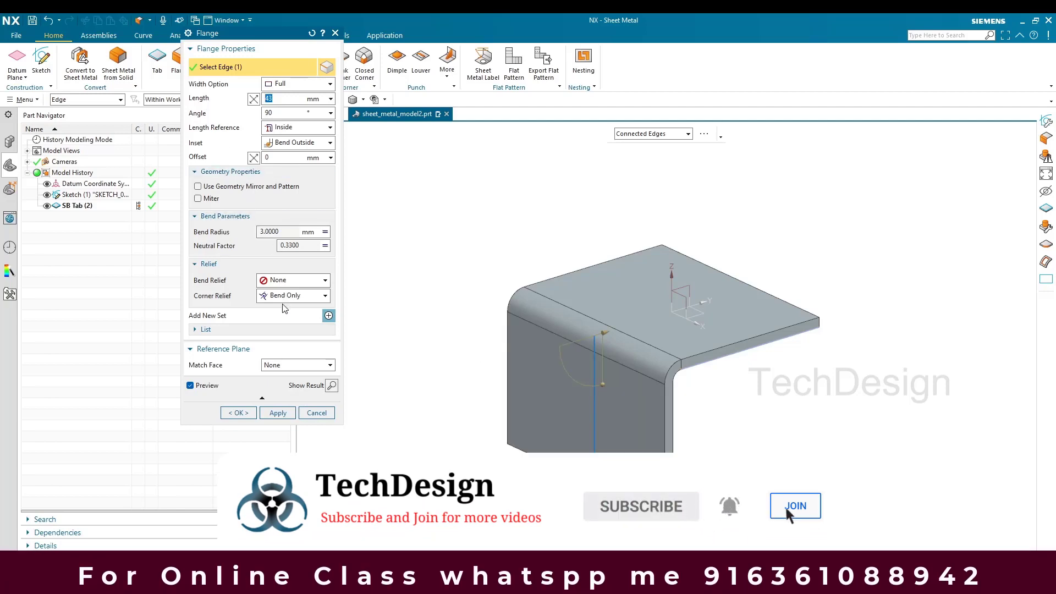
{"action": "left_click", "coordinate": [242, 413]}
{"action": "scroll", "coordinate": [432, 240], "scroll_direction": "down", "scroll_amount": 1}
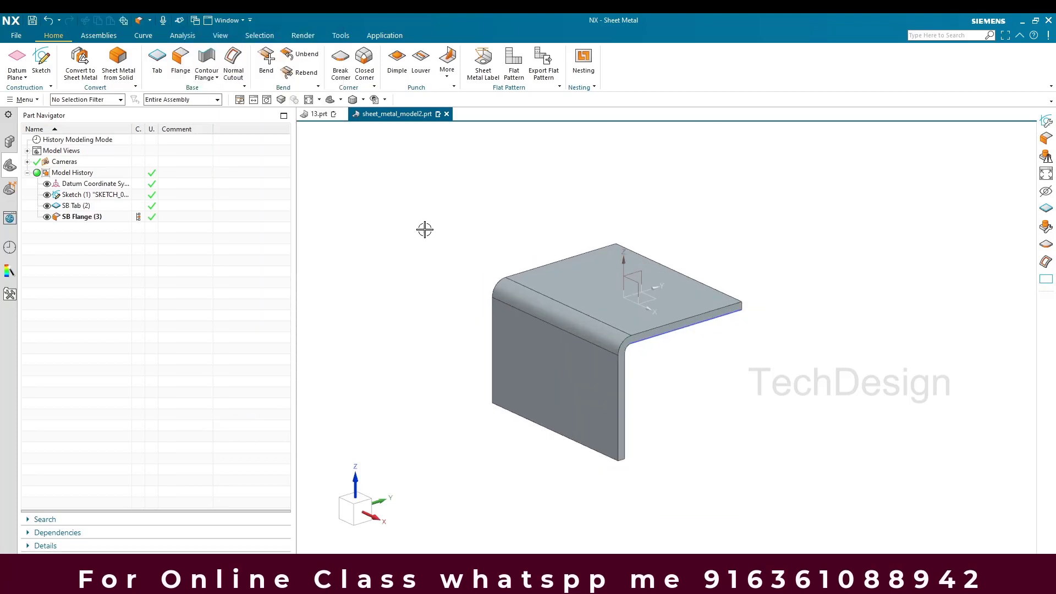
Check the side view in the reference drawing and start a sketch on the flange's outer face.
{"action": "left_click", "coordinate": [547, 572]}
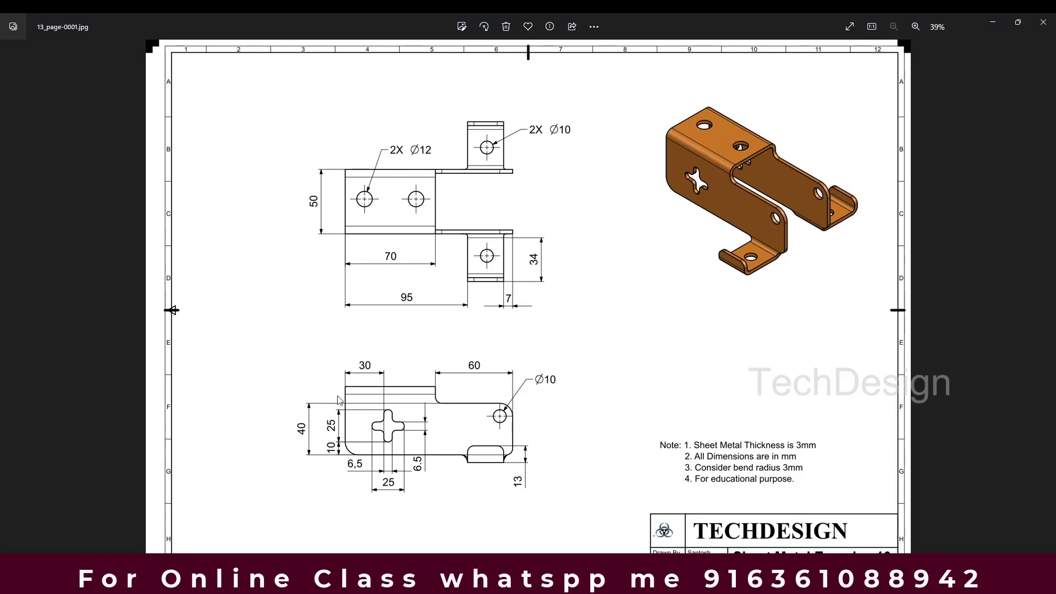
{"action": "left_click", "coordinate": [993, 22]}
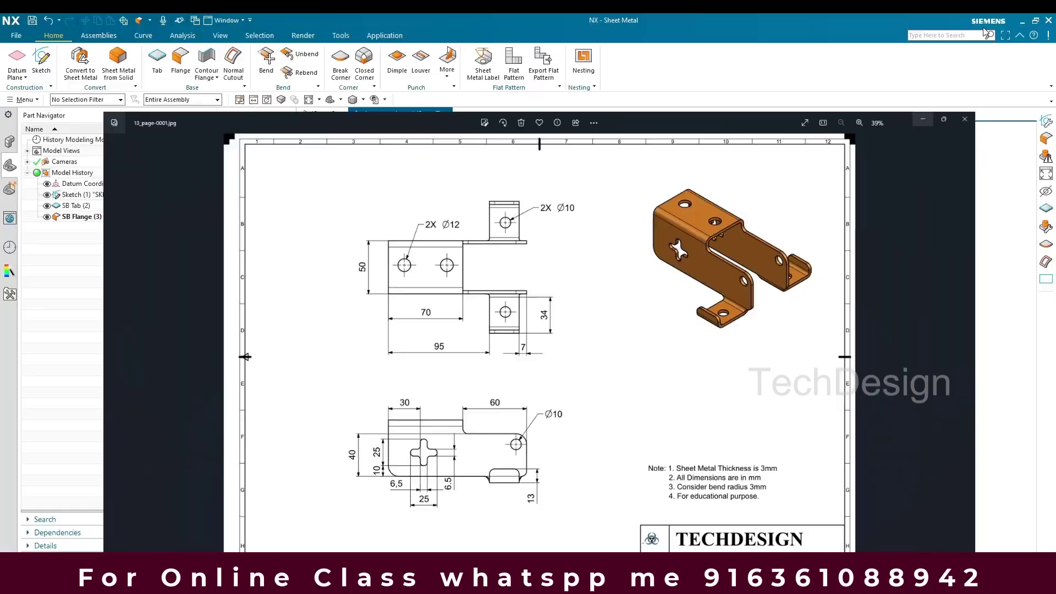
{"action": "left_click", "coordinate": [42, 60]}
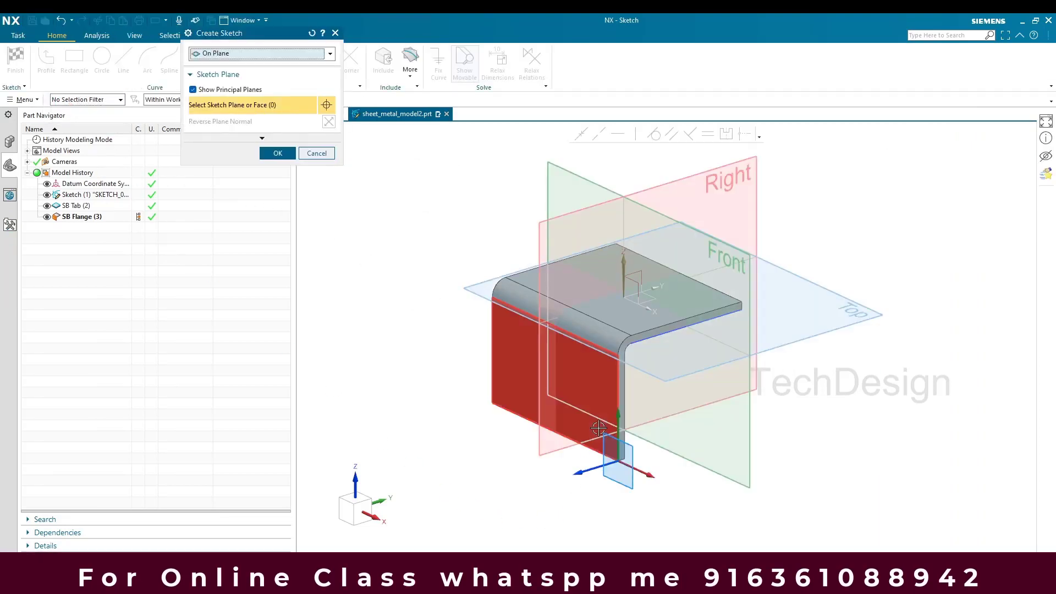
{"action": "left_click", "coordinate": [509, 441]}
{"action": "middle_click", "coordinate": [398, 422]}
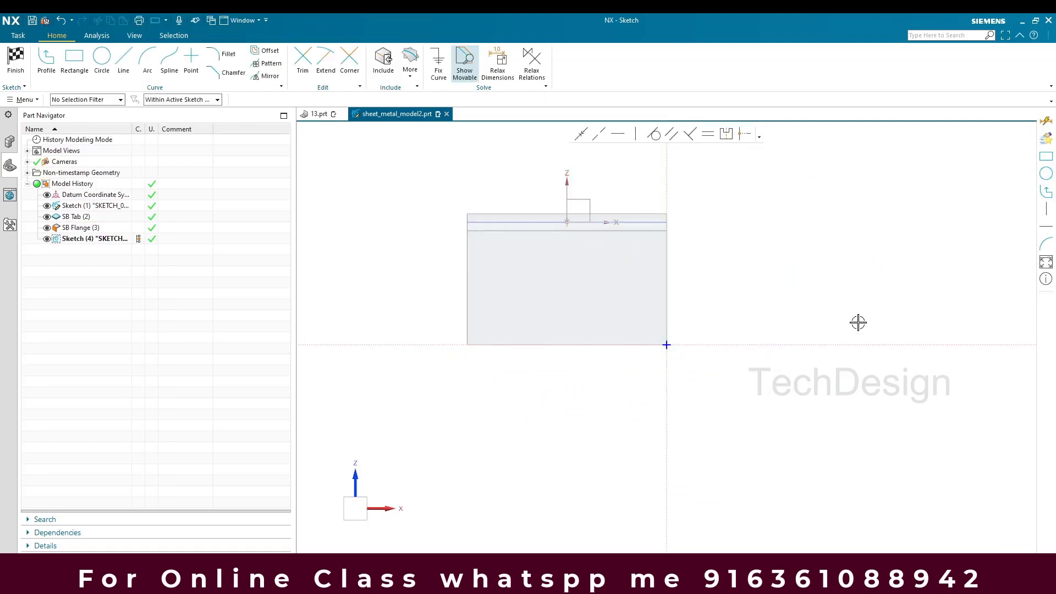
Sketch a rectangle about 60 mm wide extending outward from the flange's lower corner at the sketch origin.
{"action": "left_click", "coordinate": [74, 57]}
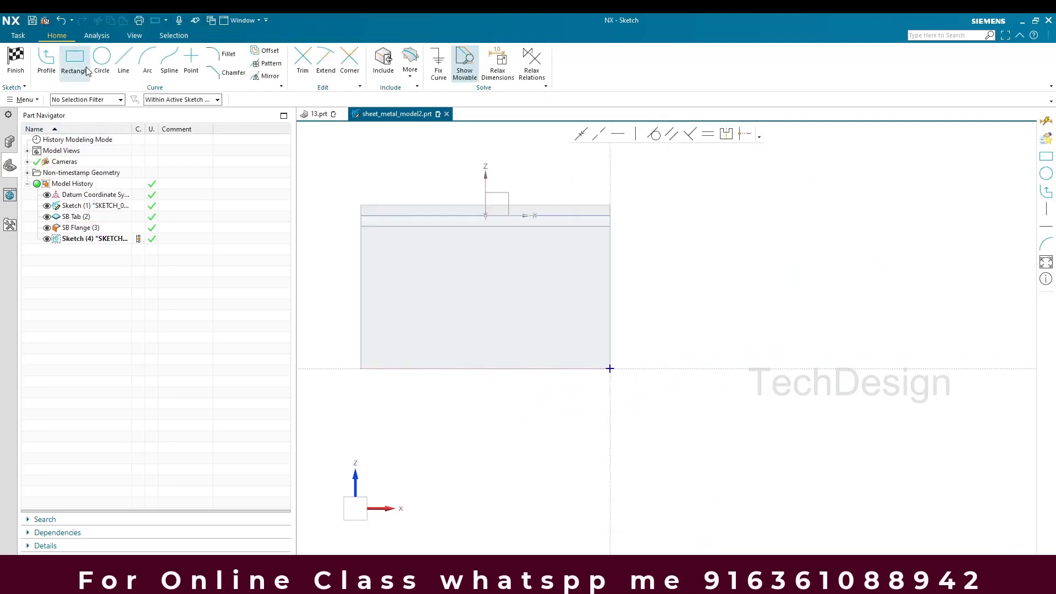
{"action": "left_click", "coordinate": [194, 62]}
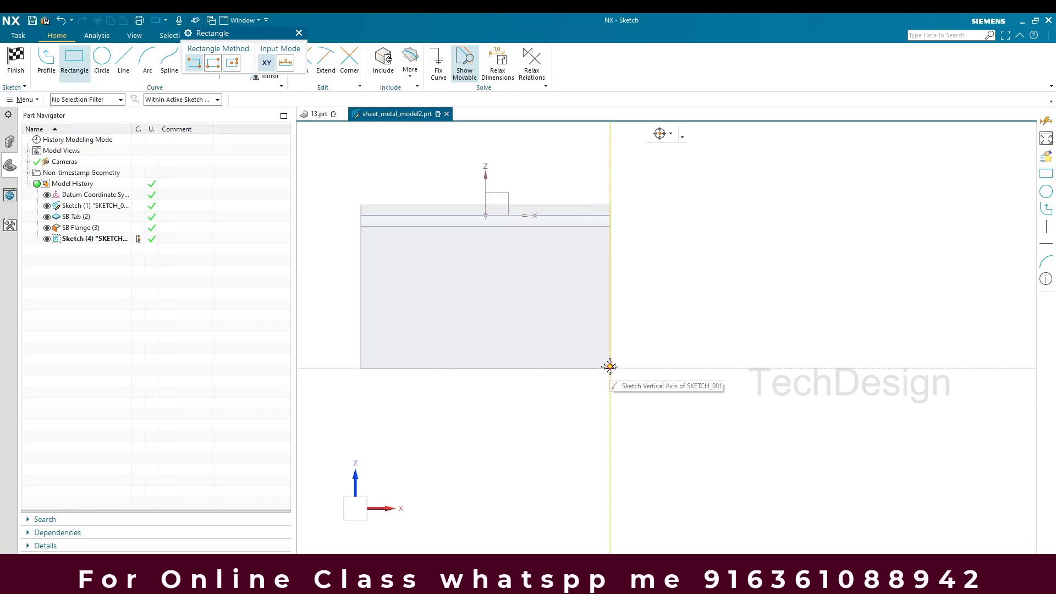
{"action": "left_click", "coordinate": [609, 369]}
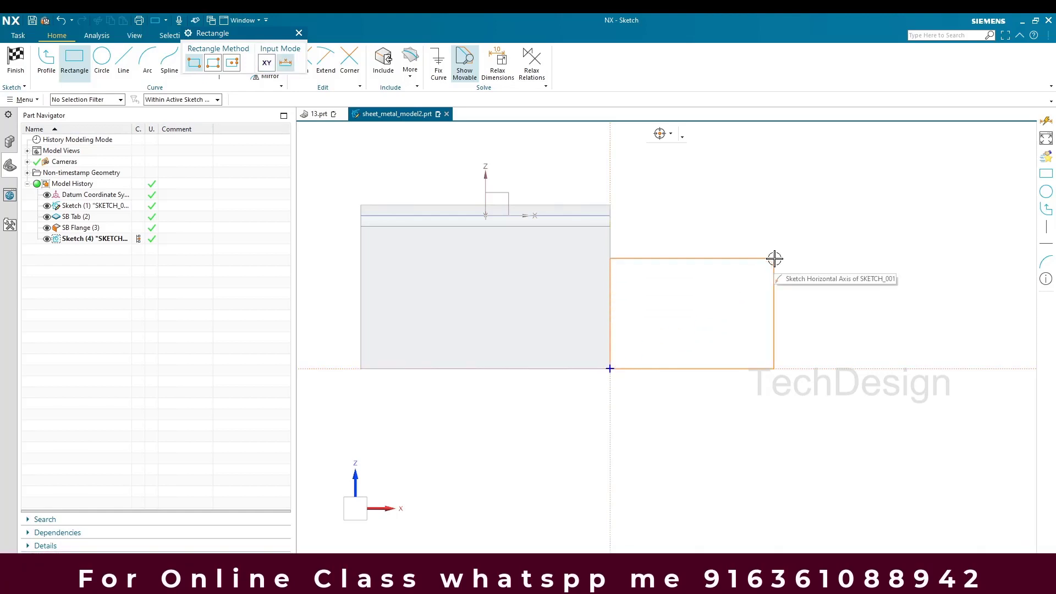
{"action": "left_click", "coordinate": [824, 240]}
{"action": "key", "text": "Escape"}
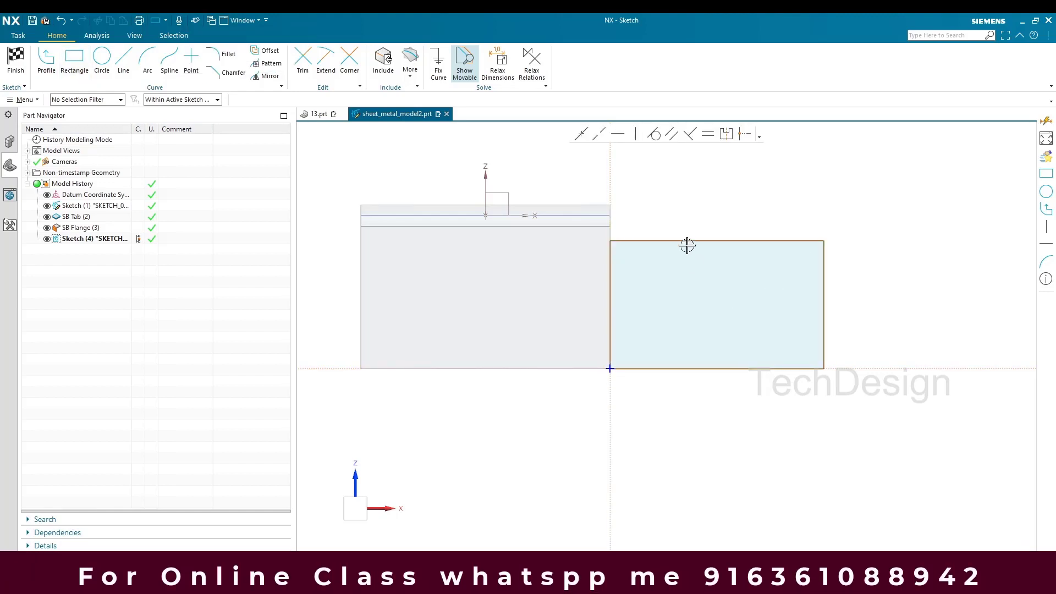
Set the rectangle's width to 60 mm and height to 40 mm, and finish the sketch.
{"action": "left_click", "coordinate": [715, 226]}
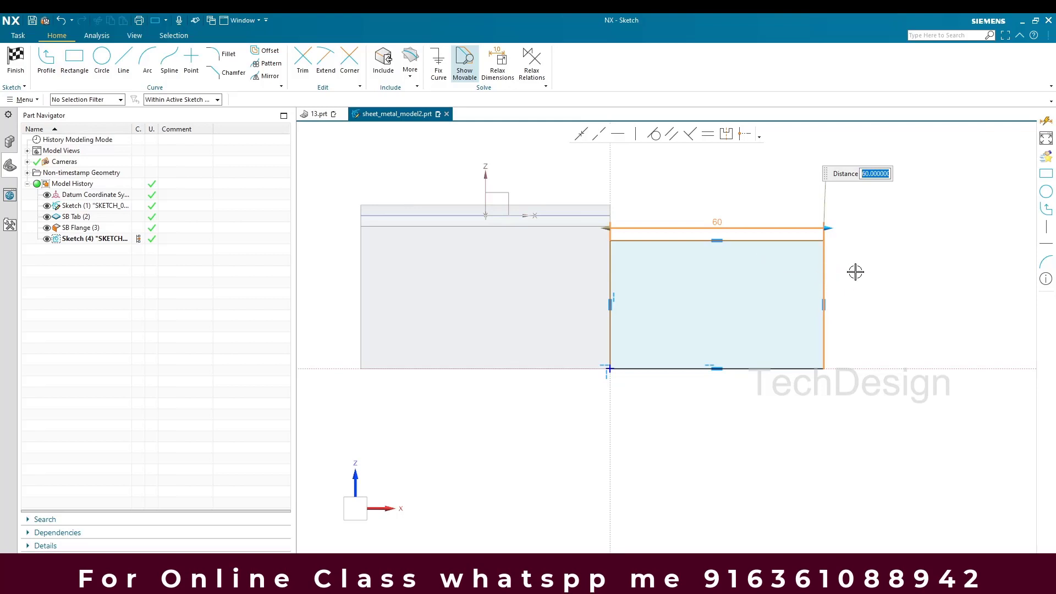
{"action": "left_click", "coordinate": [824, 273]}
{"action": "left_click", "coordinate": [846, 305]}
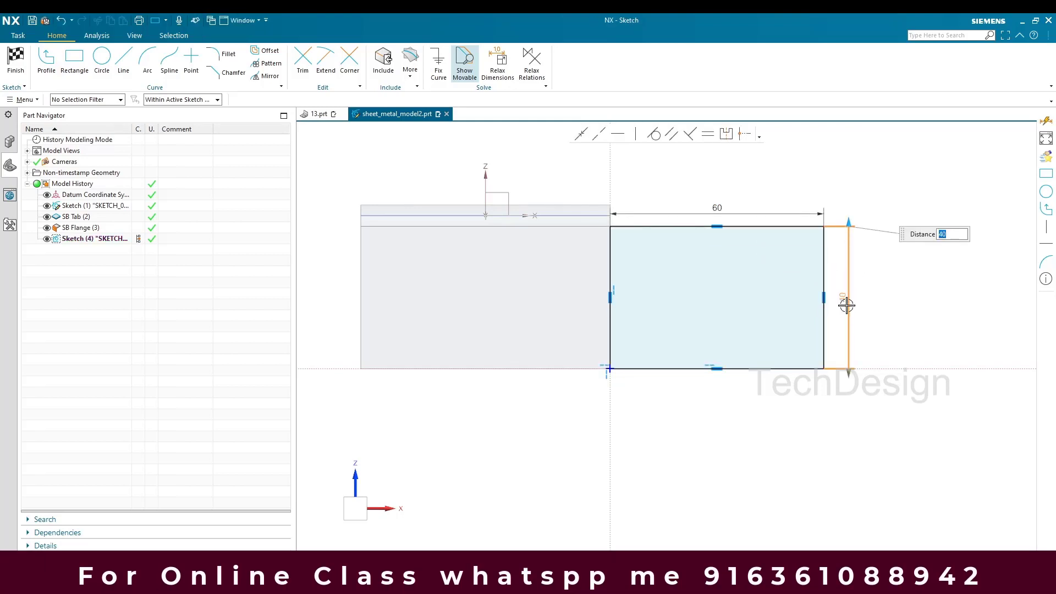
{"action": "key", "text": "Return"}
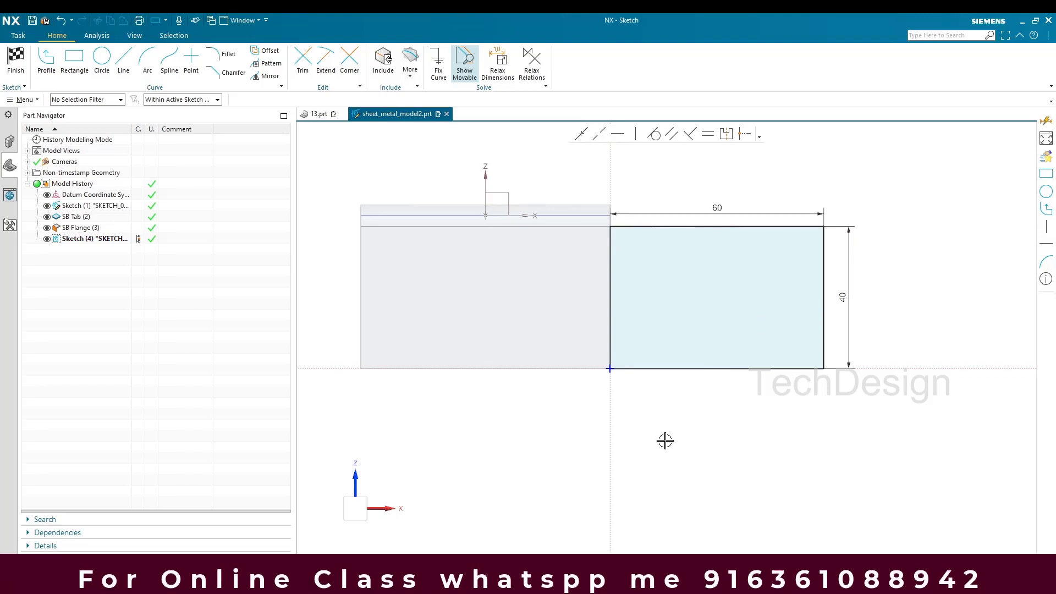
{"action": "left_click", "coordinate": [15, 75]}
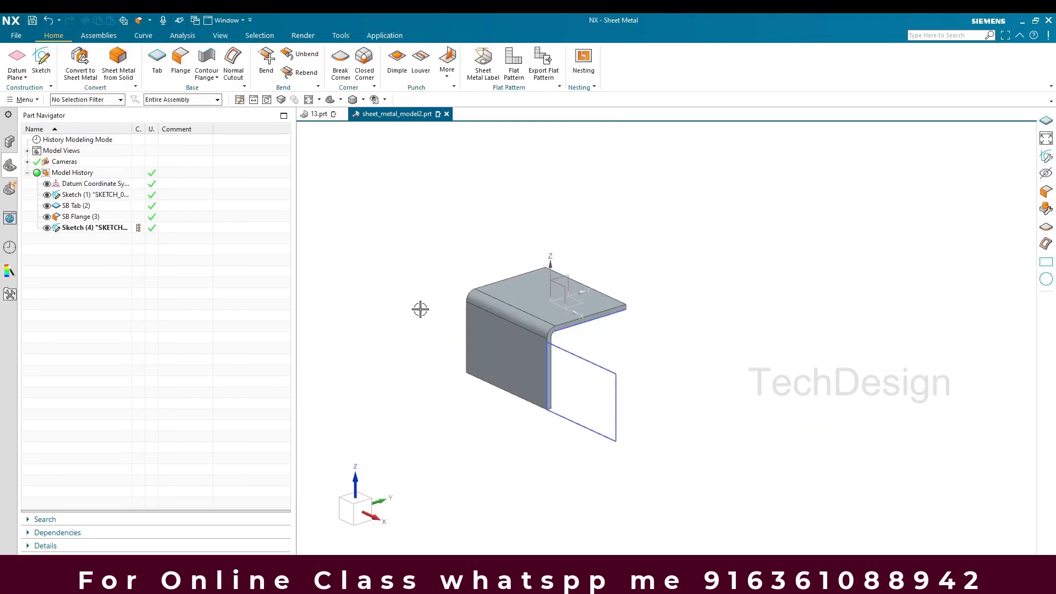
Create a secondary tab from the new rectangle sketch to extend the front flange.
{"action": "scroll", "coordinate": [540, 396], "scroll_direction": "up", "scroll_amount": 2}
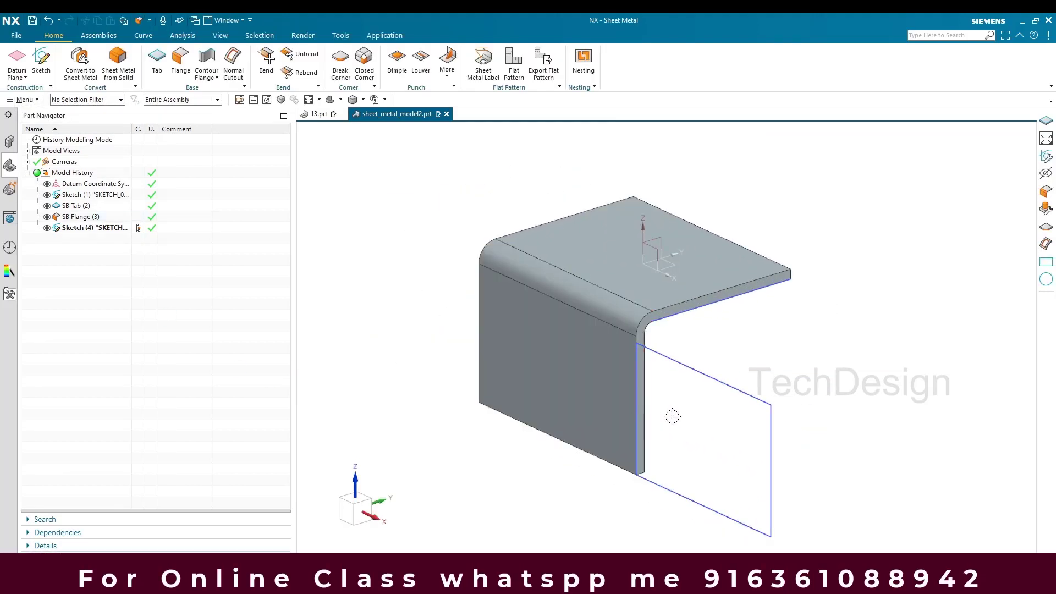
{"action": "left_click", "coordinate": [716, 376]}
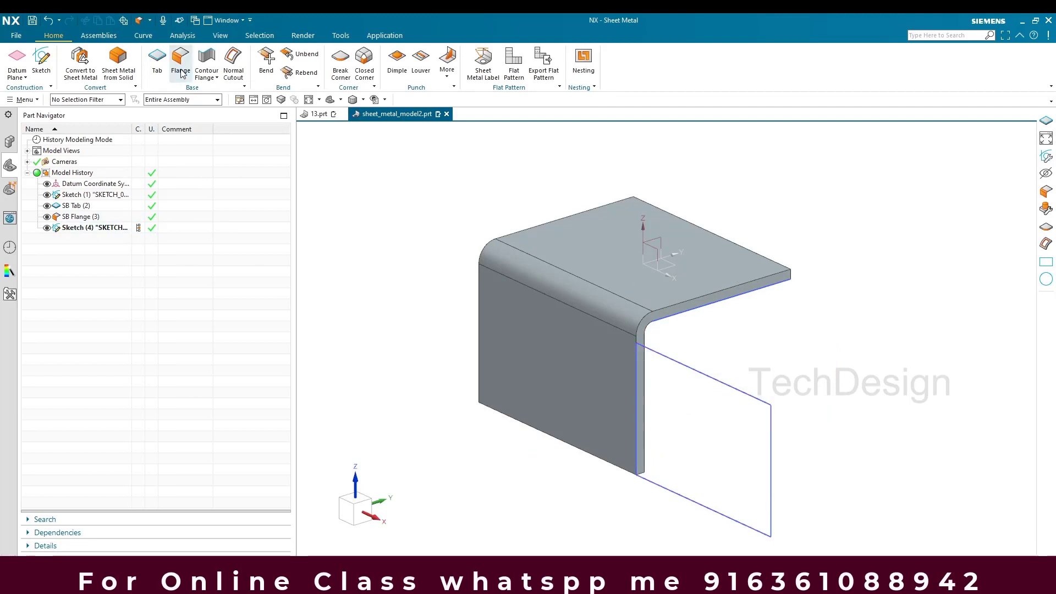
{"action": "left_click", "coordinate": [156, 59]}
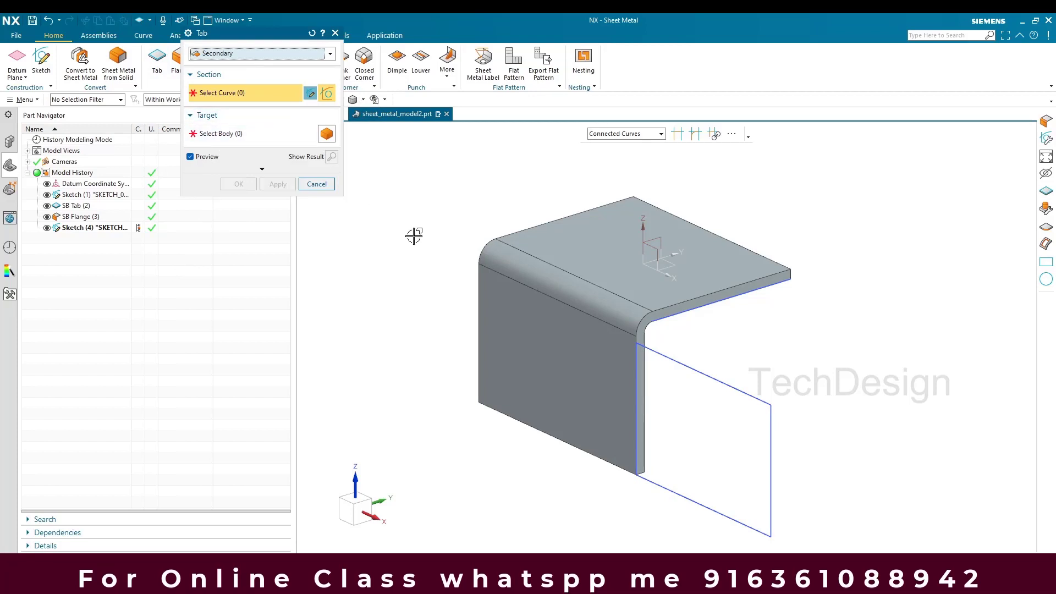
{"action": "left_click", "coordinate": [677, 364]}
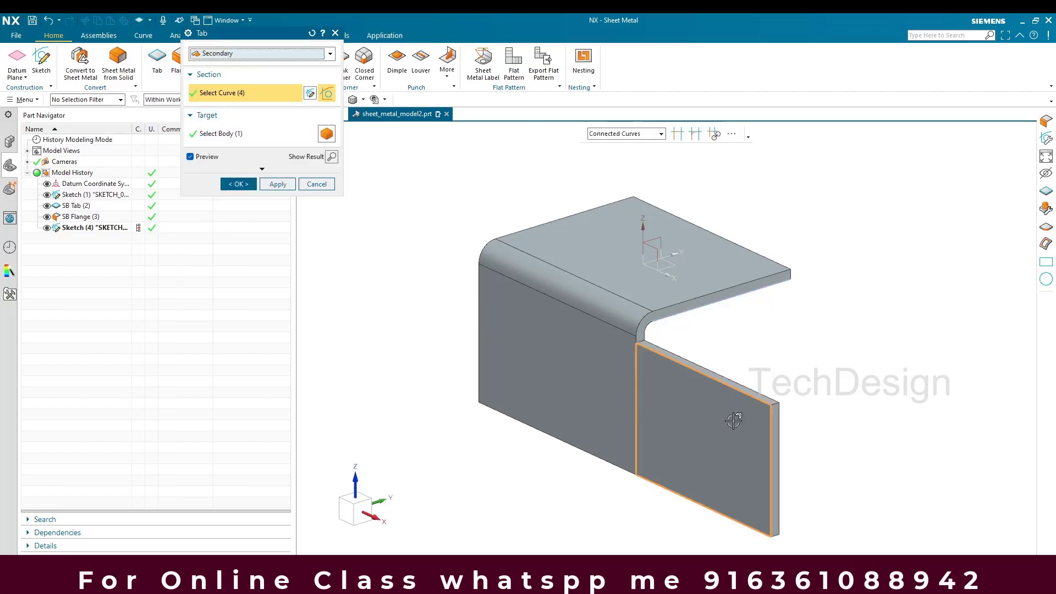
{"action": "left_click", "coordinate": [240, 184]}
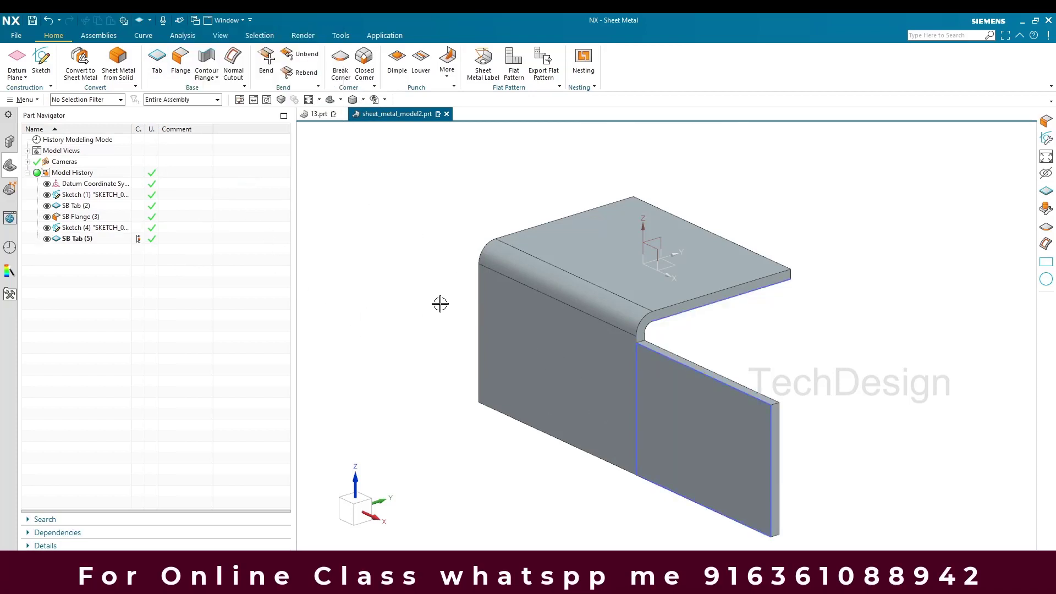
Check the reference drawing and preview a 90° flange on the extended plate's long lower edge, with its width defined from both ends.
{"action": "scroll", "coordinate": [428, 292], "scroll_direction": "down", "scroll_amount": 1}
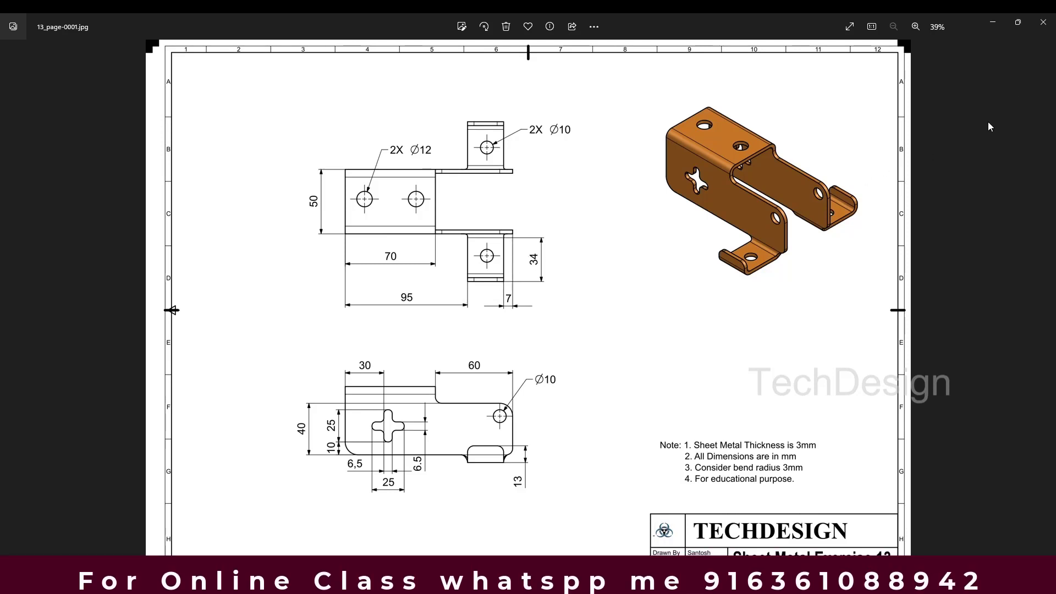
{"action": "left_click", "coordinate": [992, 22]}
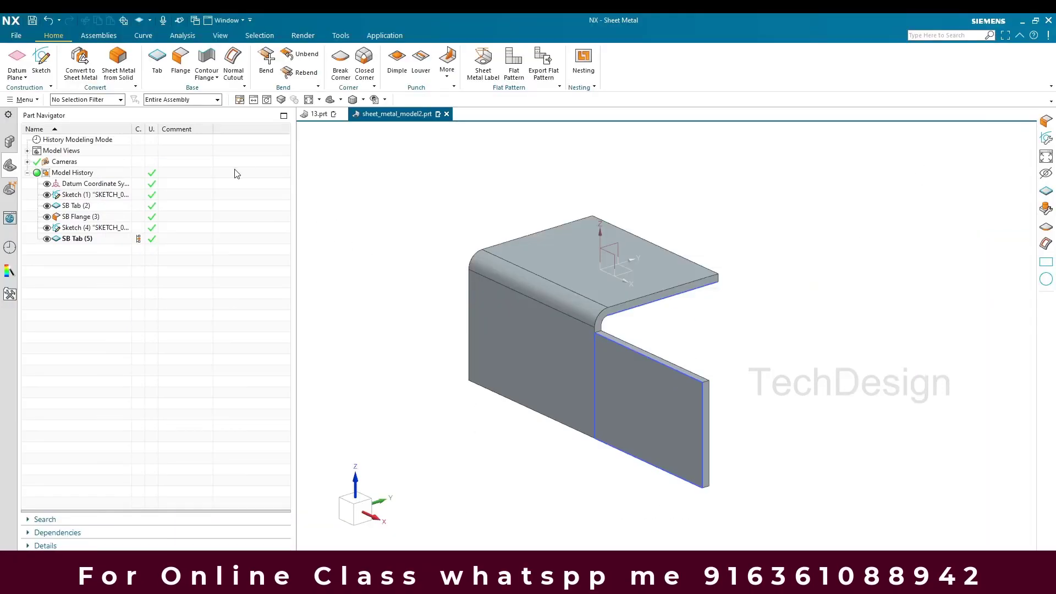
{"action": "left_click", "coordinate": [181, 62]}
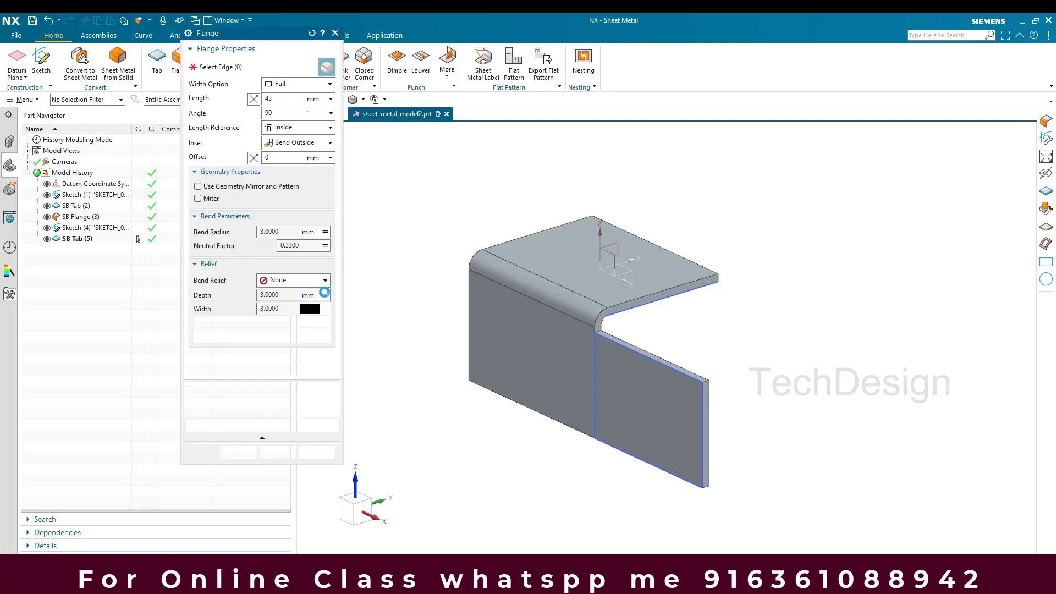
{"action": "left_click", "coordinate": [633, 456]}
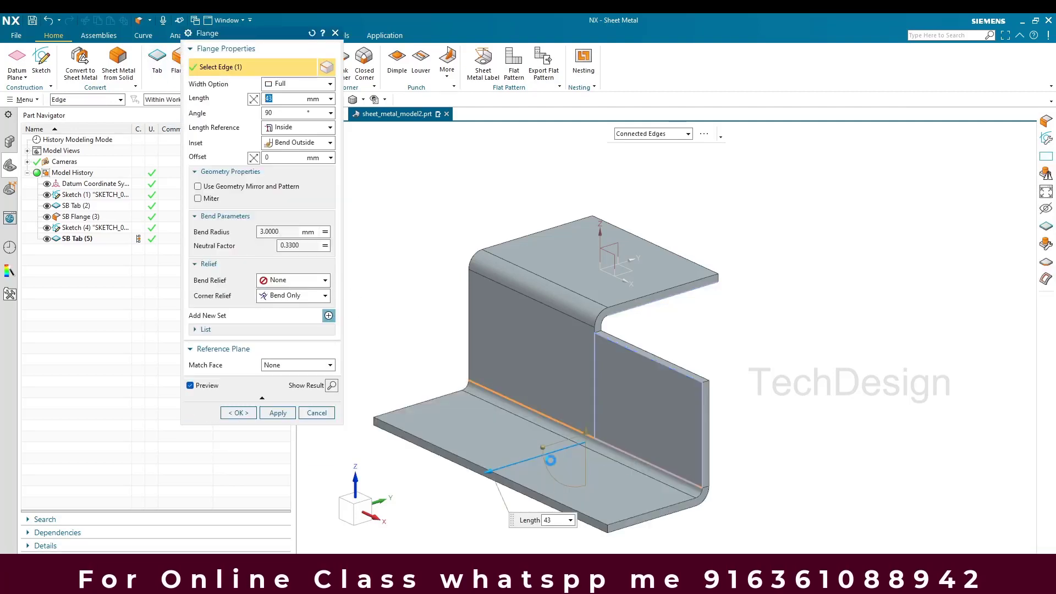
{"action": "middle_click_drag", "start_coordinate": [547, 453], "coordinate": [579, 427]}
{"action": "left_click", "coordinate": [296, 84]}
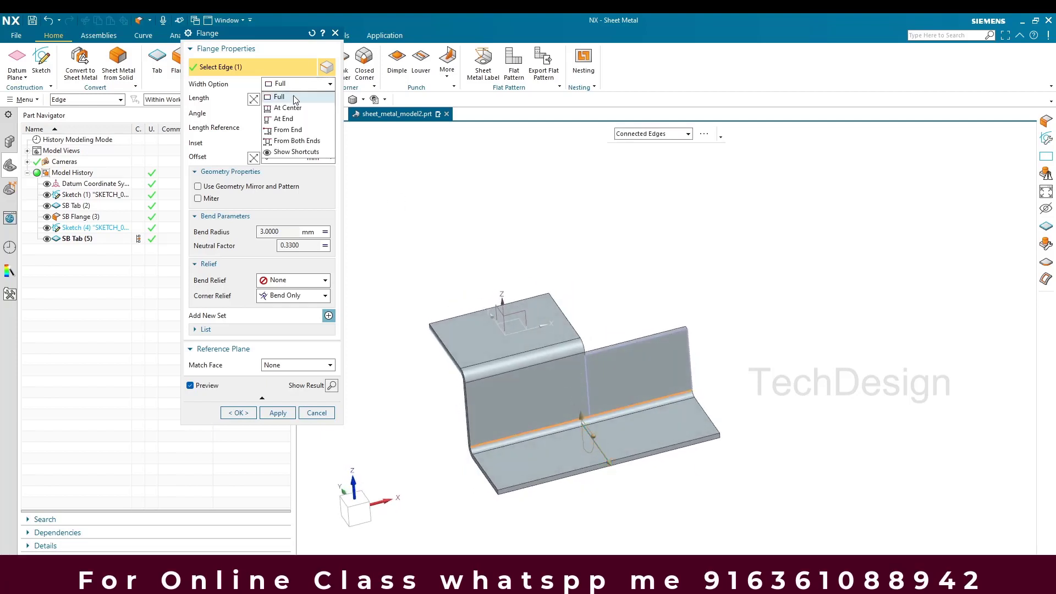
{"action": "left_click", "coordinate": [303, 142]}
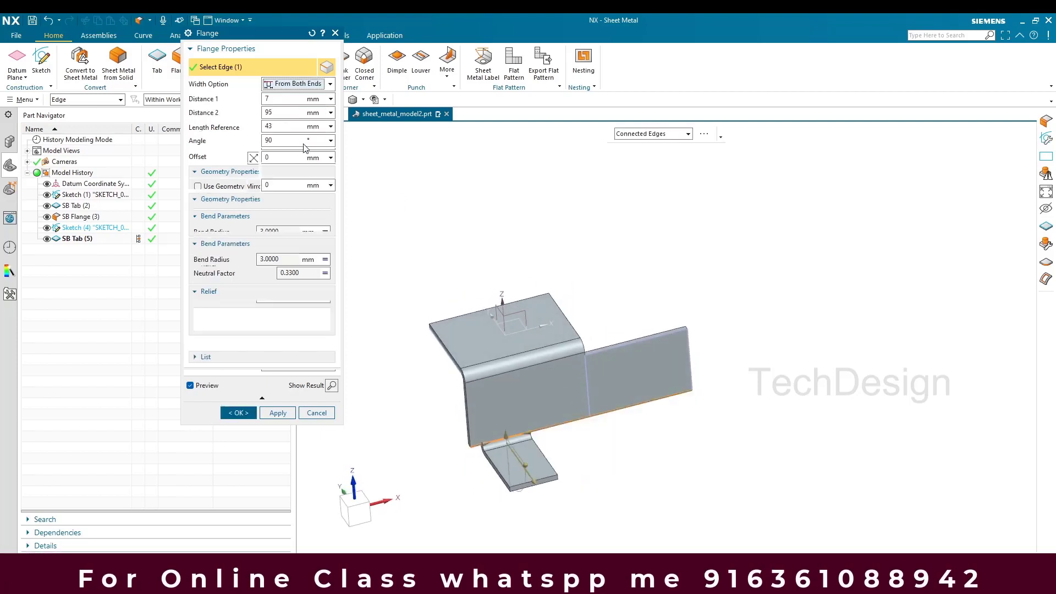
Set the lower flange's distance to 7 mm from the free end of the extension and 95 mm from the opposite end.
{"action": "scroll", "coordinate": [581, 458], "scroll_direction": "up", "scroll_amount": 3}
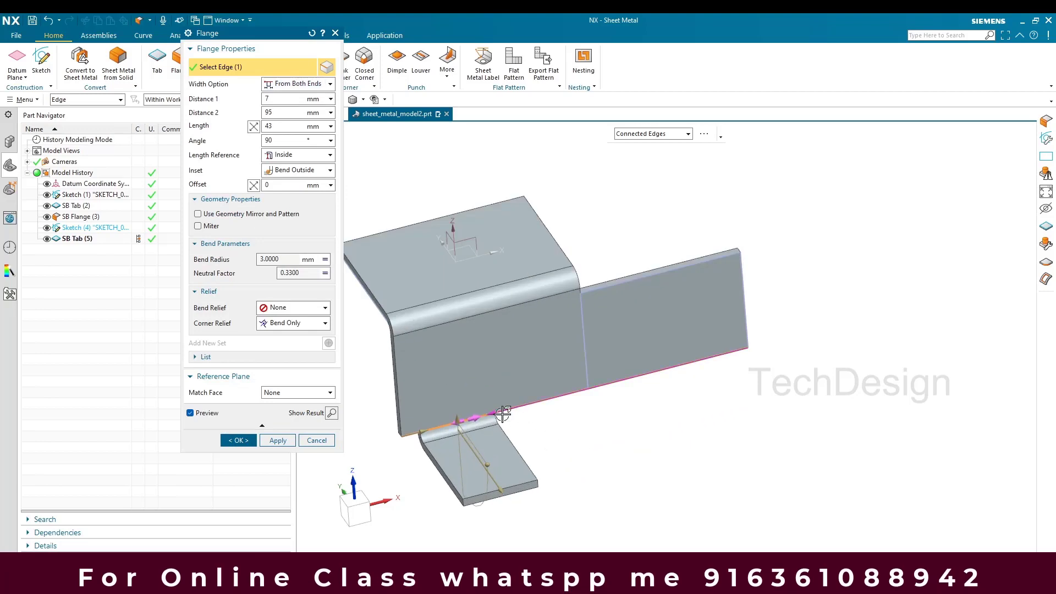
{"action": "left_click_drag", "start_coordinate": [494, 421], "coordinate": [742, 365]}
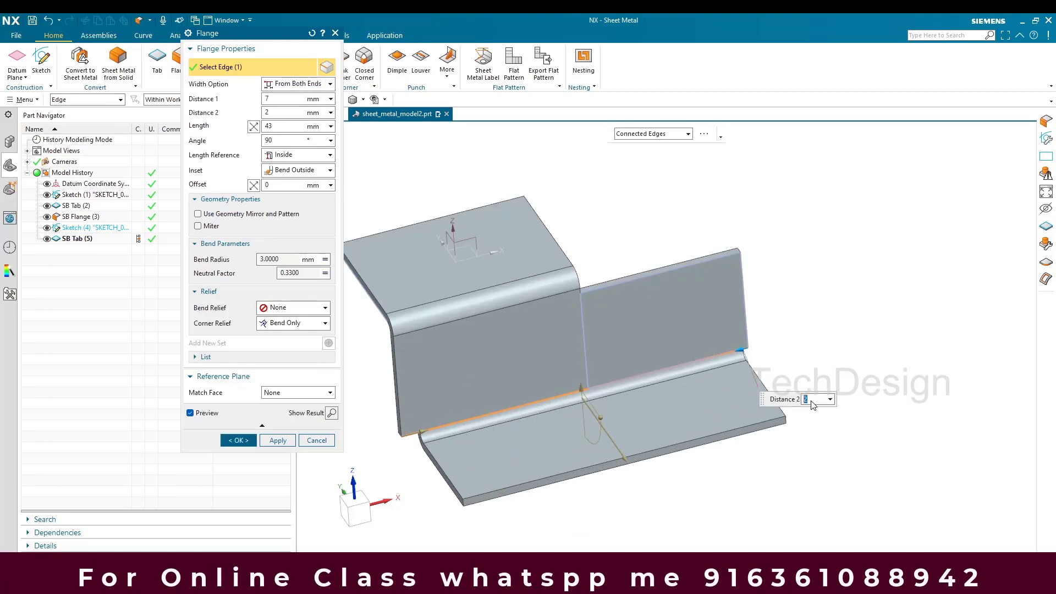
{"action": "key", "text": "Return"}
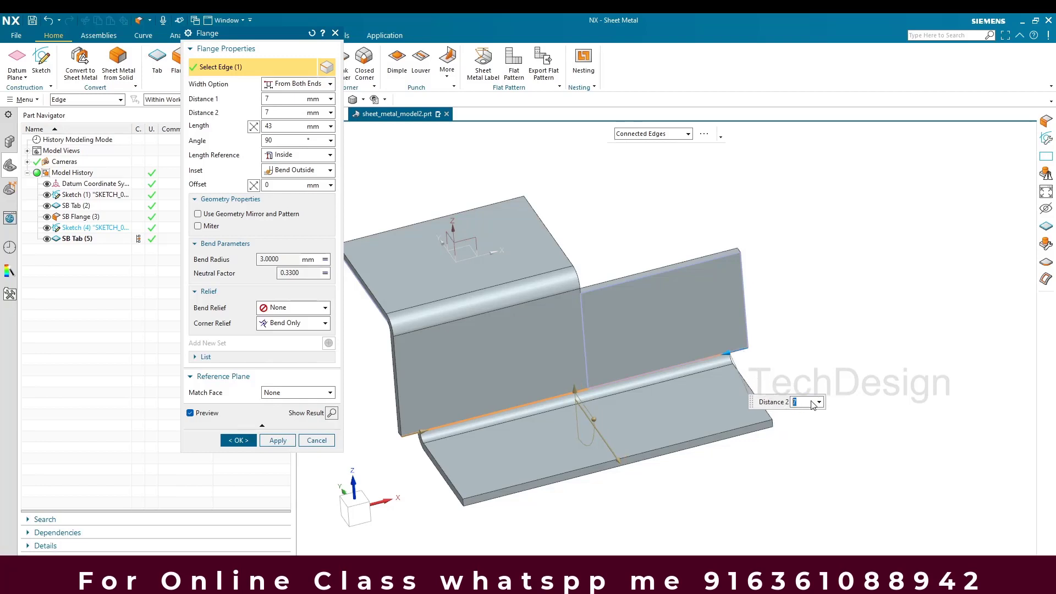
{"action": "left_click", "coordinate": [414, 432]}
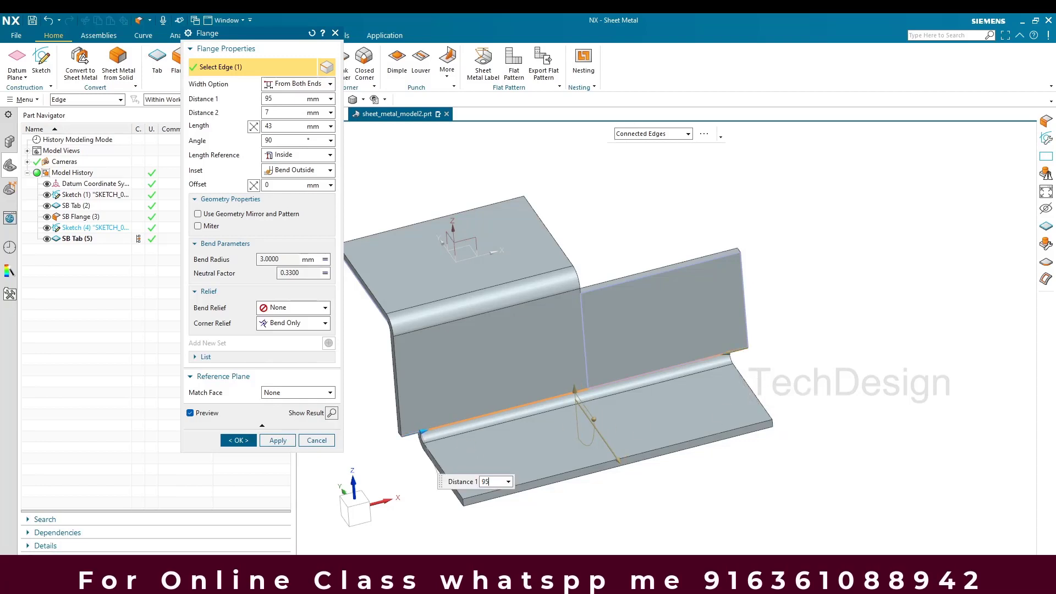
{"action": "key", "text": "Return"}
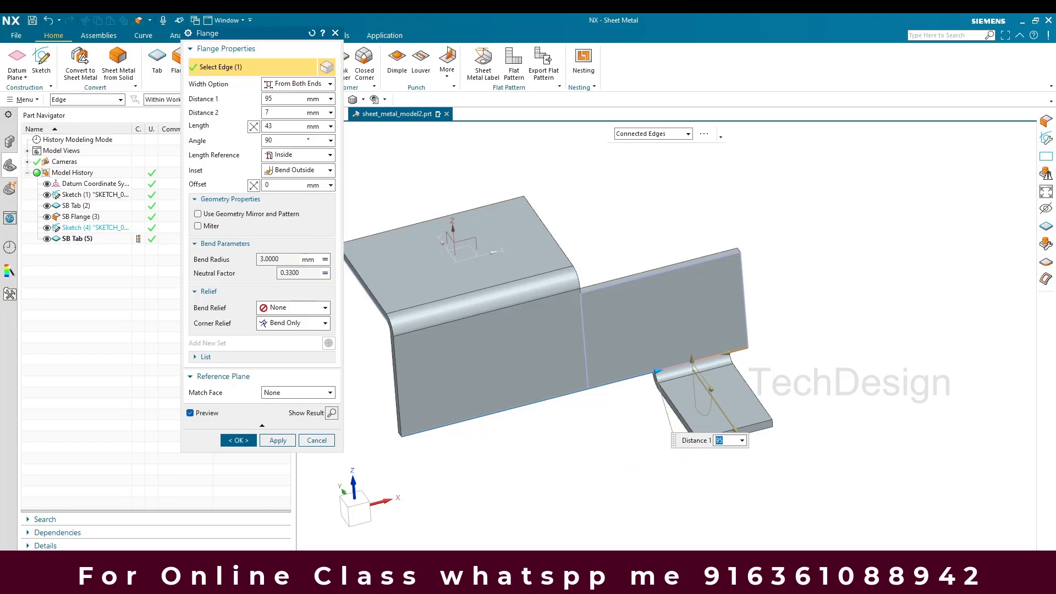
Check the top view in the reference drawing, set the lower flange's length to 34 mm and create it.
{"action": "left_click", "coordinate": [600, 575]}
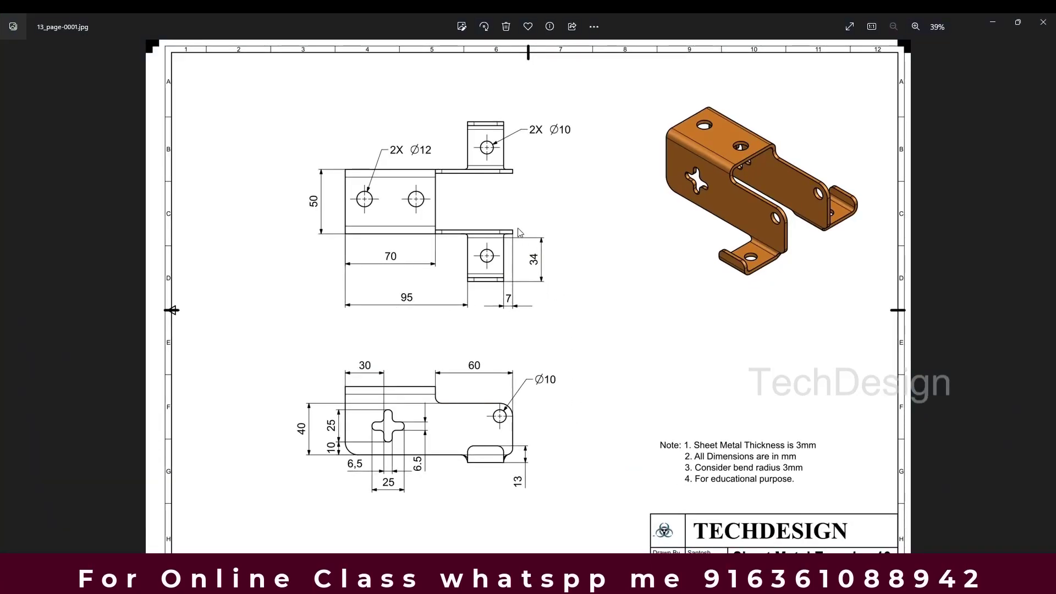
{"action": "left_click", "coordinate": [993, 22]}
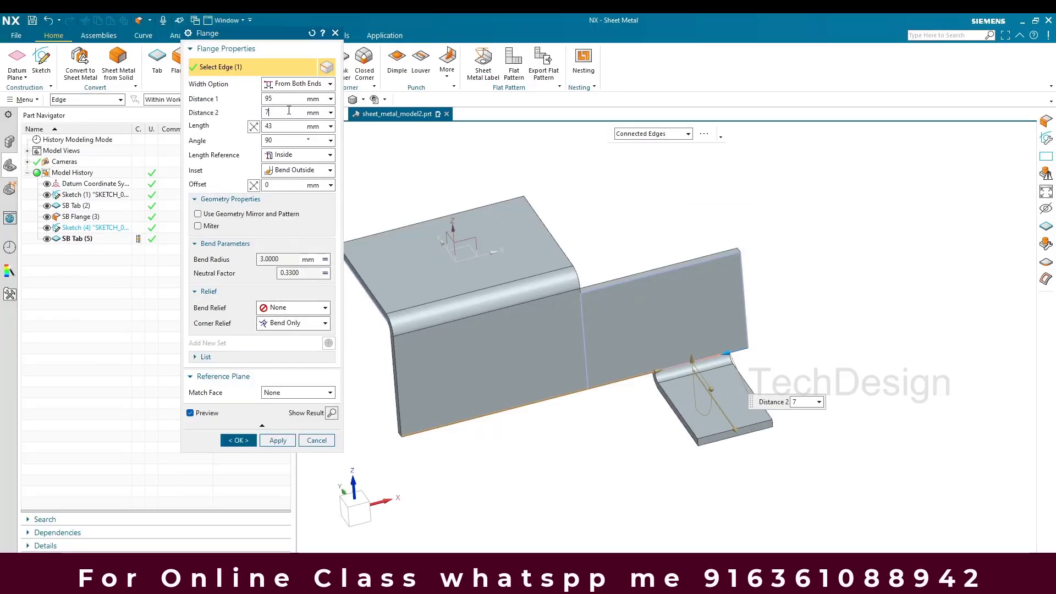
{"action": "left_click", "coordinate": [281, 124]}
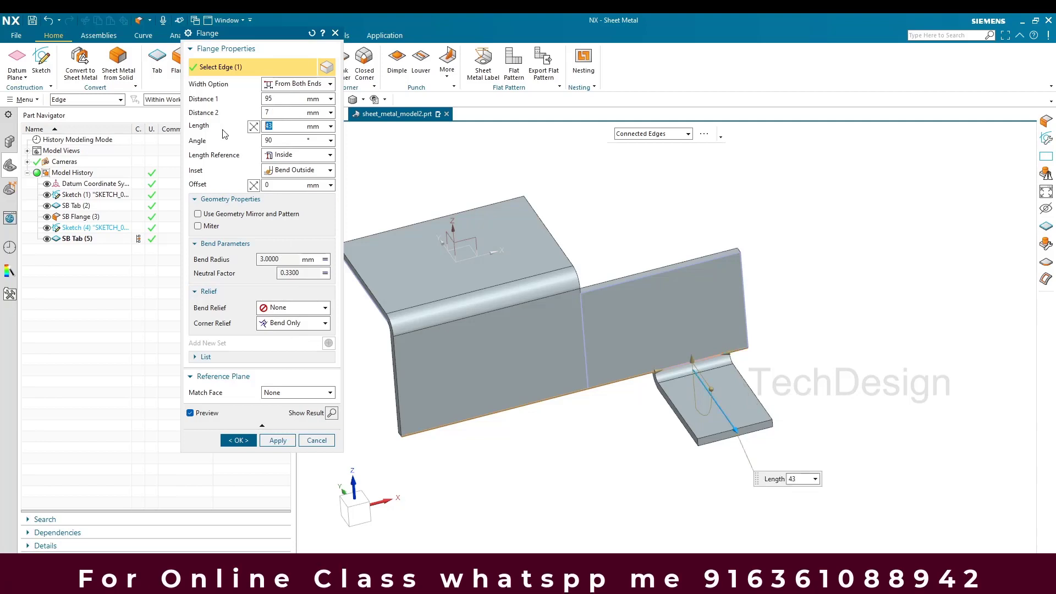
{"action": "type", "text": "34"}
{"action": "key", "text": "Return"}
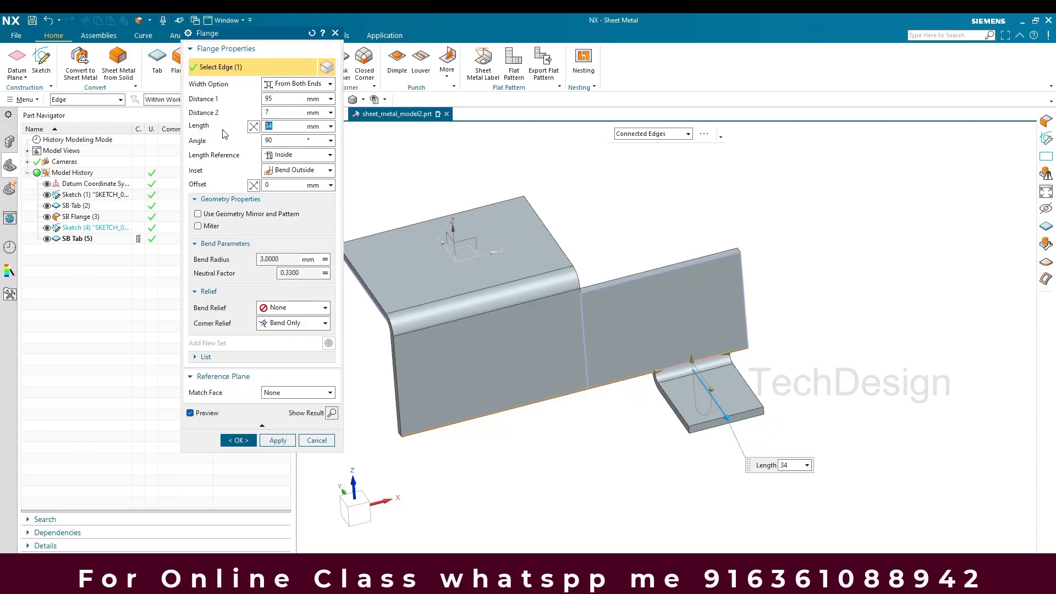
{"action": "left_click", "coordinate": [239, 440]}
Check the side view in the reference drawing and preview a full-width 90° flange upward on the lower flange's outer edge.
{"action": "scroll", "coordinate": [693, 402], "scroll_direction": "up", "scroll_amount": 2}
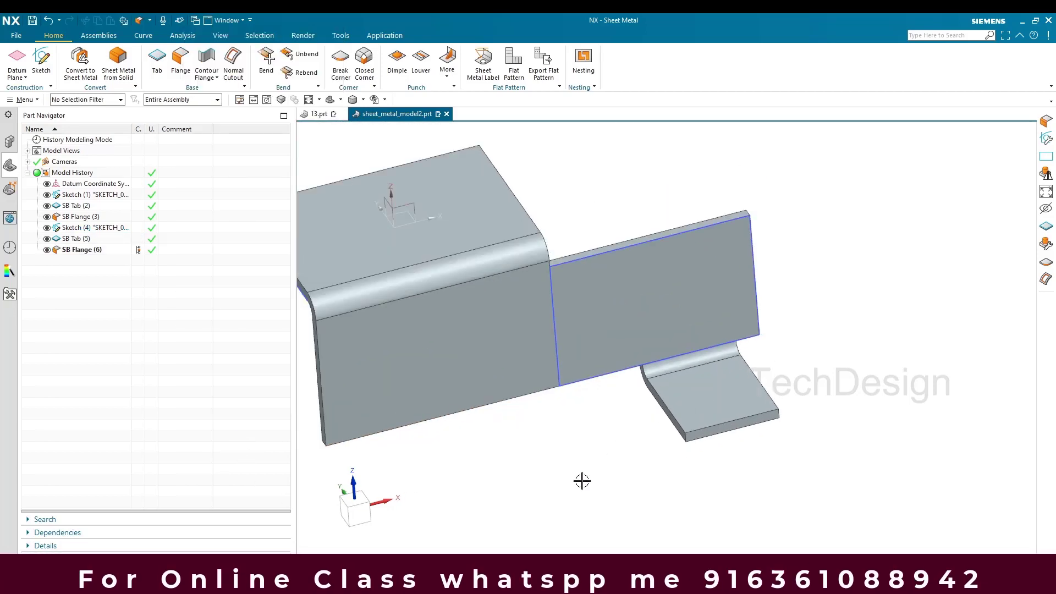
{"action": "key", "text": "alt+Tab"}
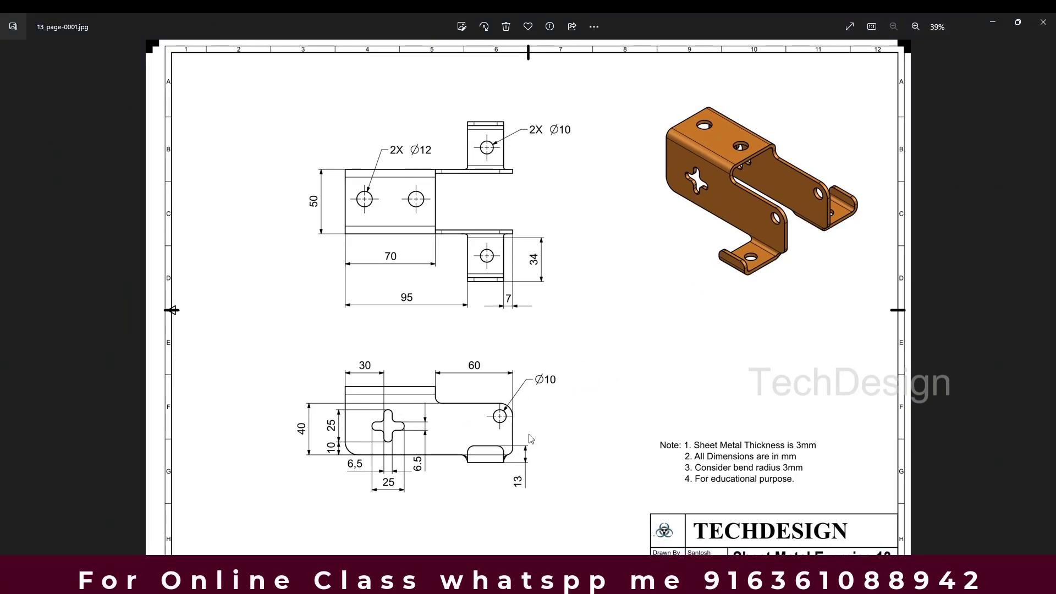
{"action": "left_click", "coordinate": [990, 29]}
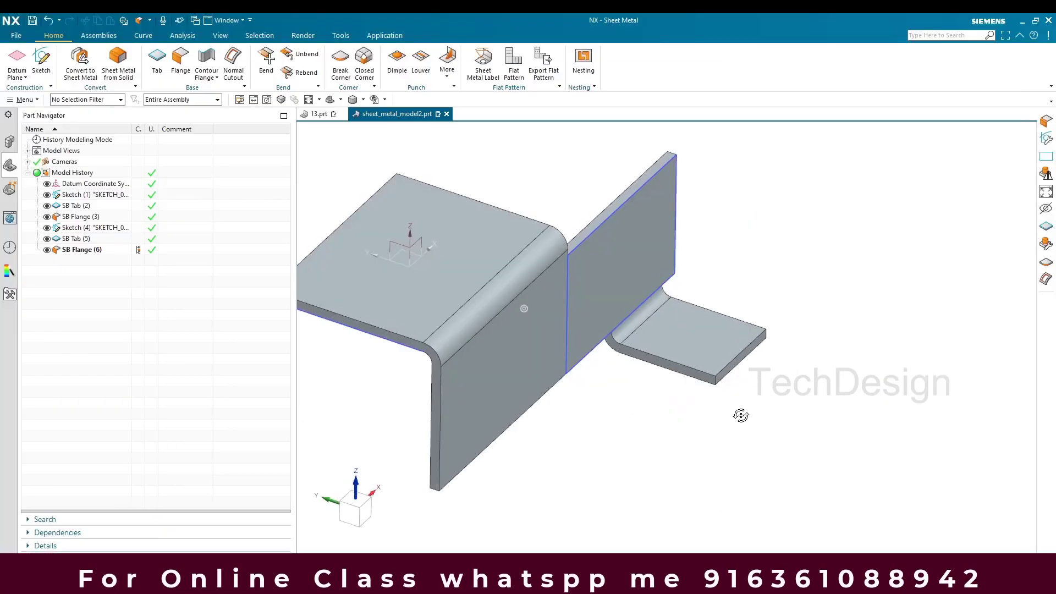
{"action": "left_click", "coordinate": [181, 63]}
{"action": "left_click", "coordinate": [718, 376]}
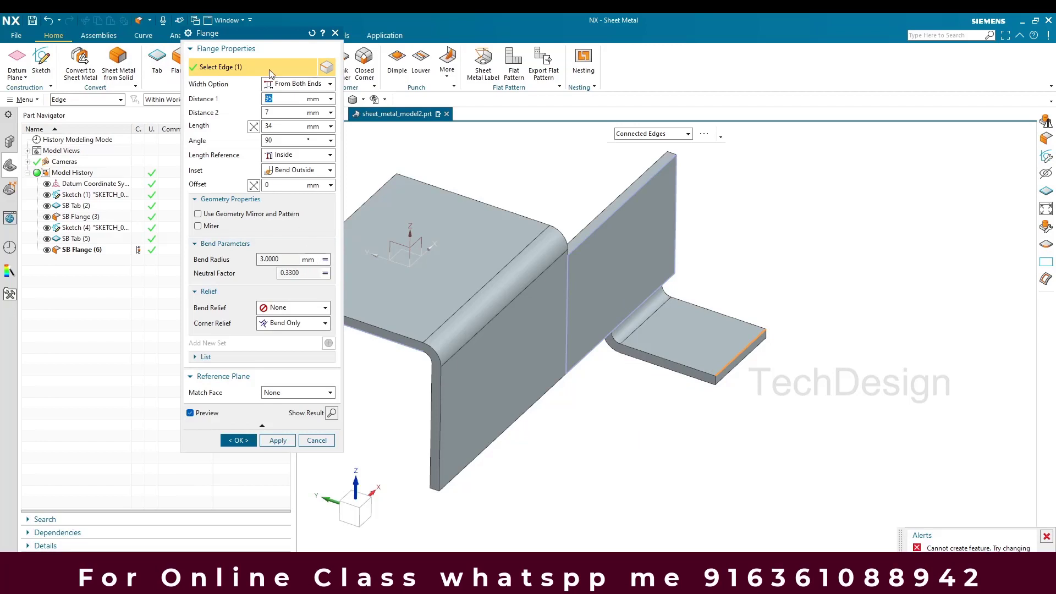
{"action": "left_click", "coordinate": [277, 84]}
{"action": "left_click", "coordinate": [279, 96]}
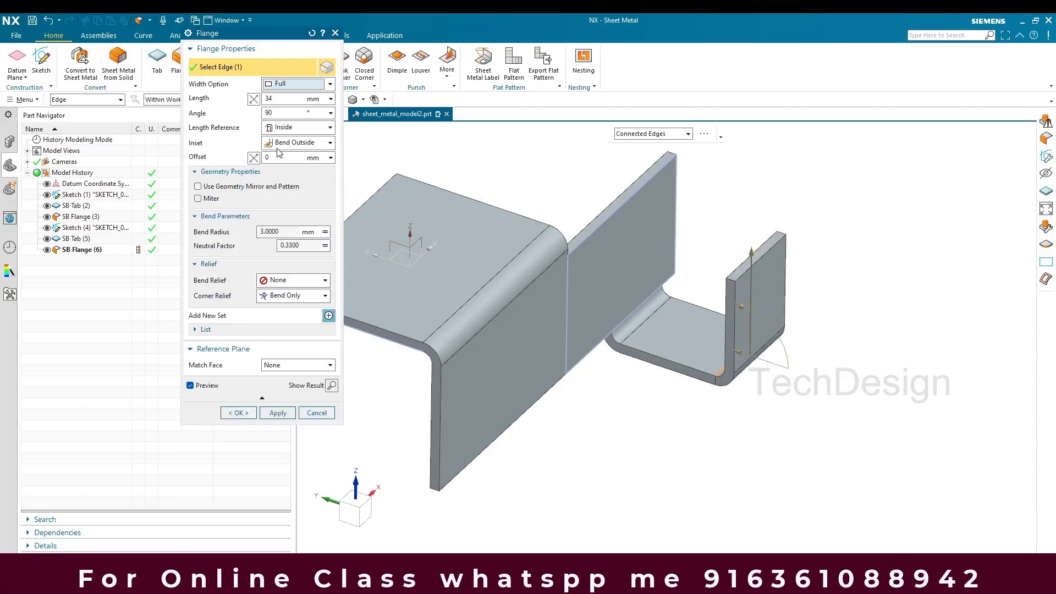
Set the upturned lip flange's length to 13 mm.
{"action": "key", "text": "Tab"}
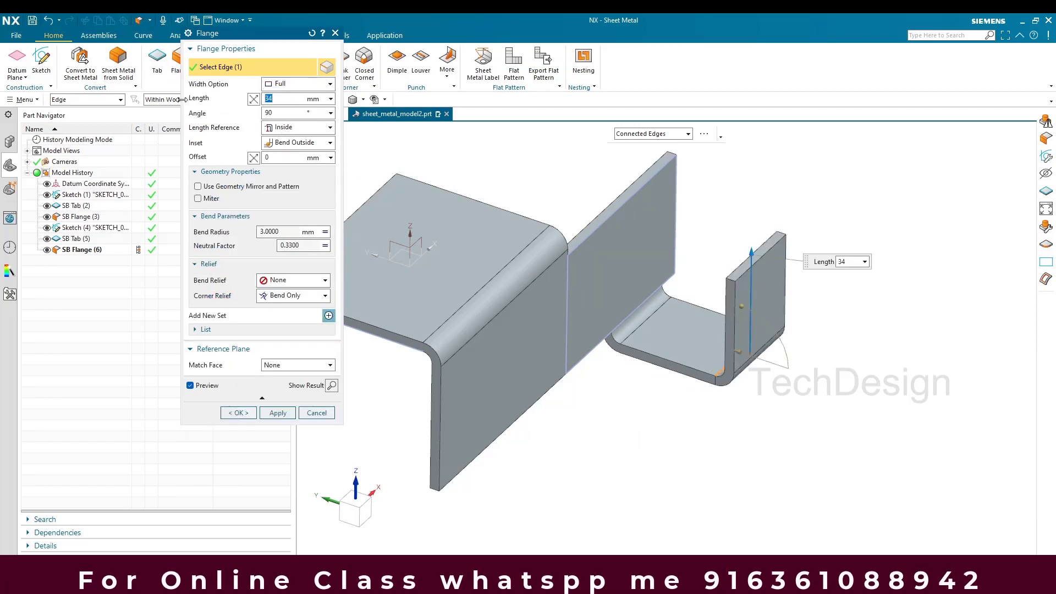
{"action": "type", "text": "13"}
{"action": "key", "text": "Return"}
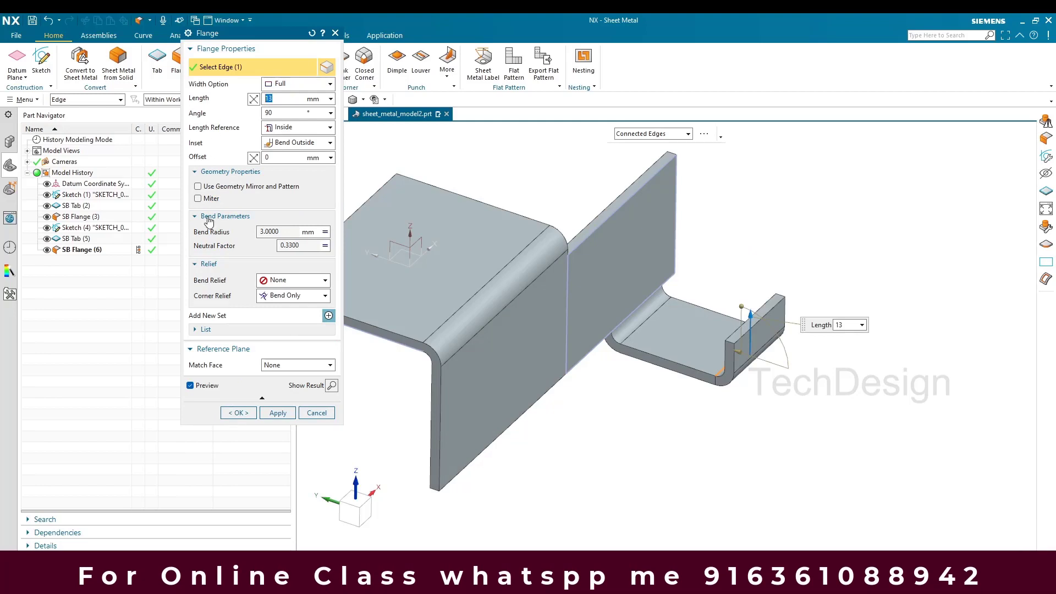
Create the upturned lip flange and switch from the Sheet Metal to the Modeling environment.
{"action": "left_click", "coordinate": [249, 411]}
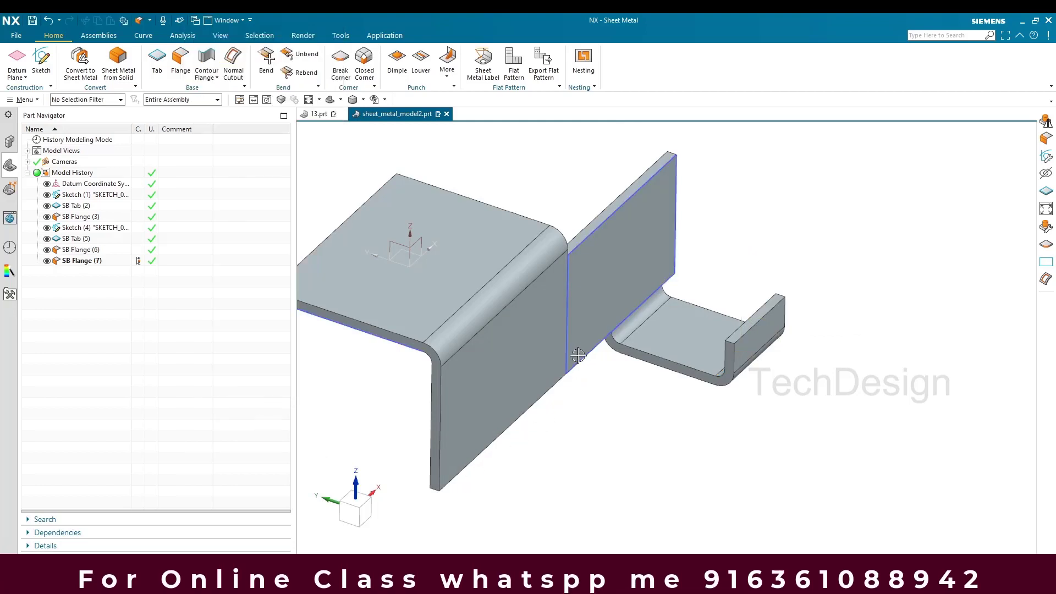
{"action": "scroll", "coordinate": [567, 348], "scroll_direction": "up", "scroll_amount": 2}
{"action": "mouse_move", "coordinate": [568, 348]}
{"action": "middle_mouse_down"}
{"action": "mouse_move", "coordinate": [483, 314]}
{"action": "mouse_move", "coordinate": [429, 349]}
{"action": "mouse_move", "coordinate": [453, 325]}
{"action": "mouse_move", "coordinate": [475, 336]}
{"action": "middle_mouse_up"}
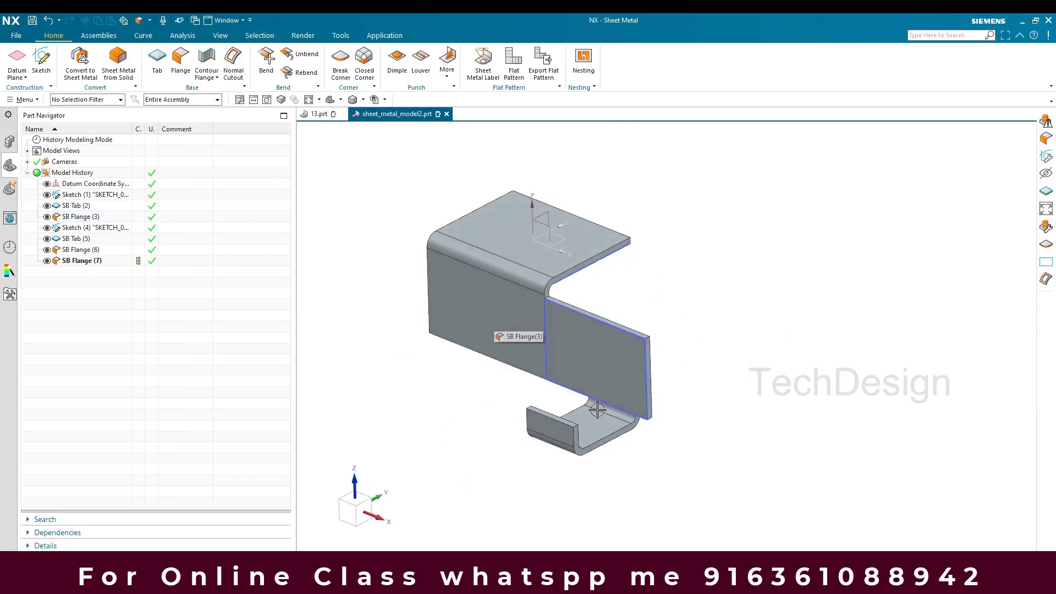
{"action": "middle_click_drag", "start_coordinate": [536, 366], "coordinate": [632, 272]}
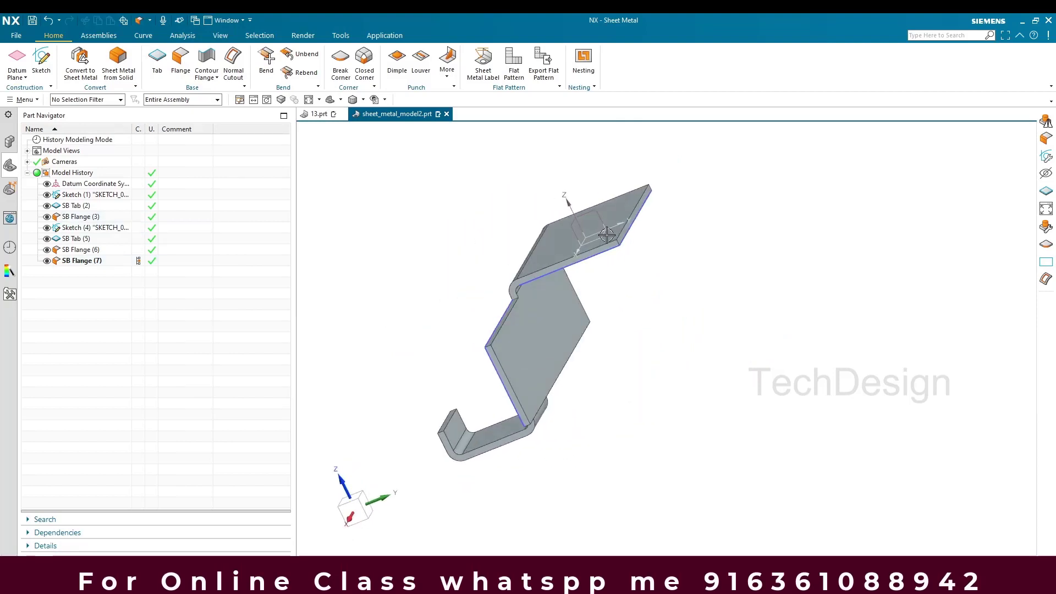
{"action": "left_click", "coordinate": [385, 37]}
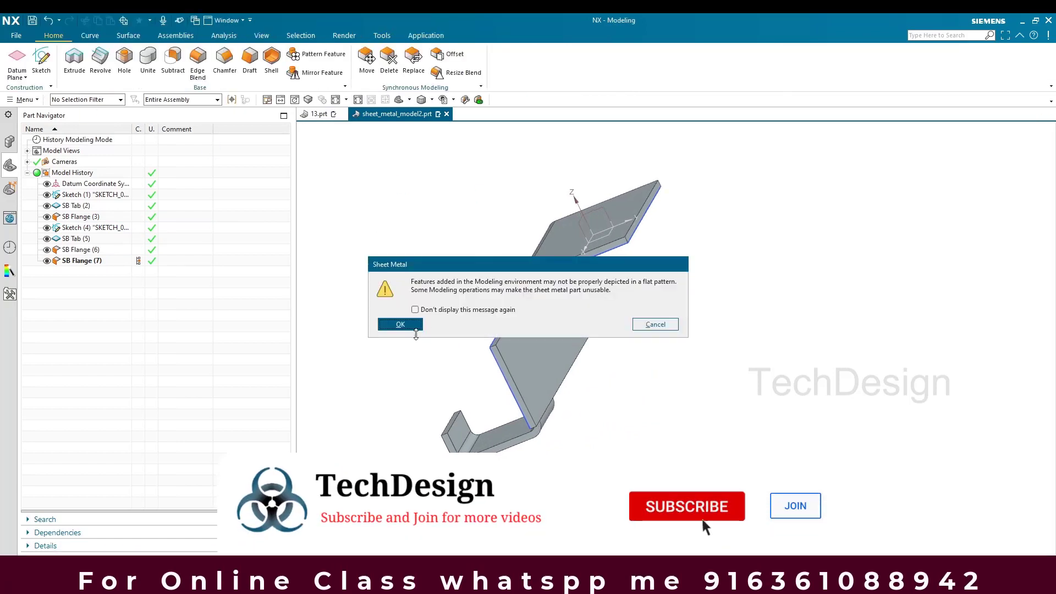
{"action": "left_click", "coordinate": [411, 324]}
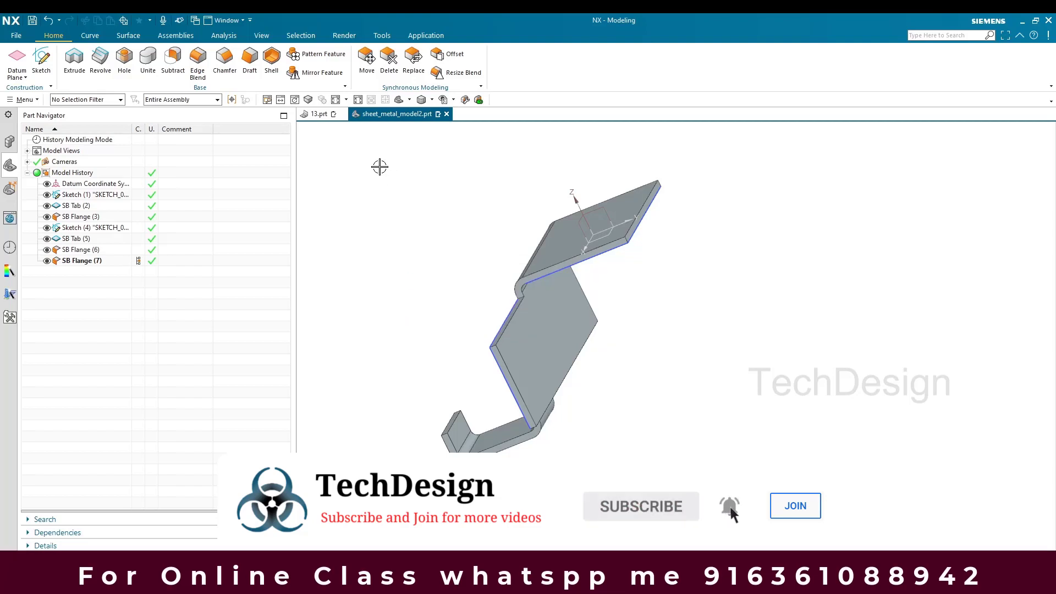
Mirror the side flange, its extension sketch and tab, the lower flange and the lip flange across the central XZ datum plane.
{"action": "left_click", "coordinate": [324, 77]}
{"action": "middle_click_drag", "start_coordinate": [401, 254], "coordinate": [420, 262]}
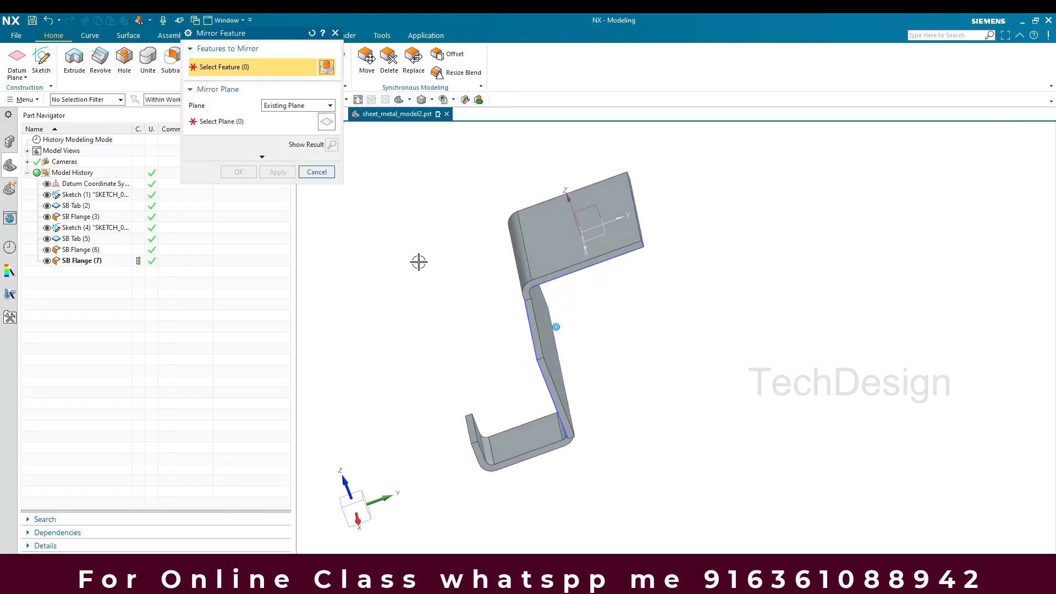
{"action": "left_click", "coordinate": [83, 217]}
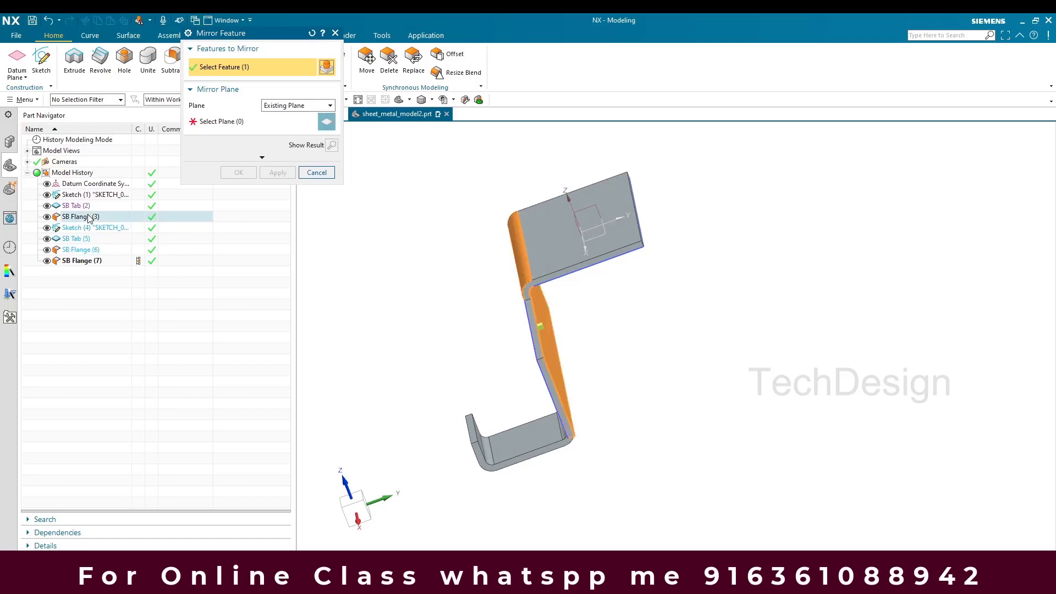
{"action": "left_click", "coordinate": [87, 228], "text": "ctrl"}
{"action": "left_click", "coordinate": [85, 239], "text": "ctrl"}
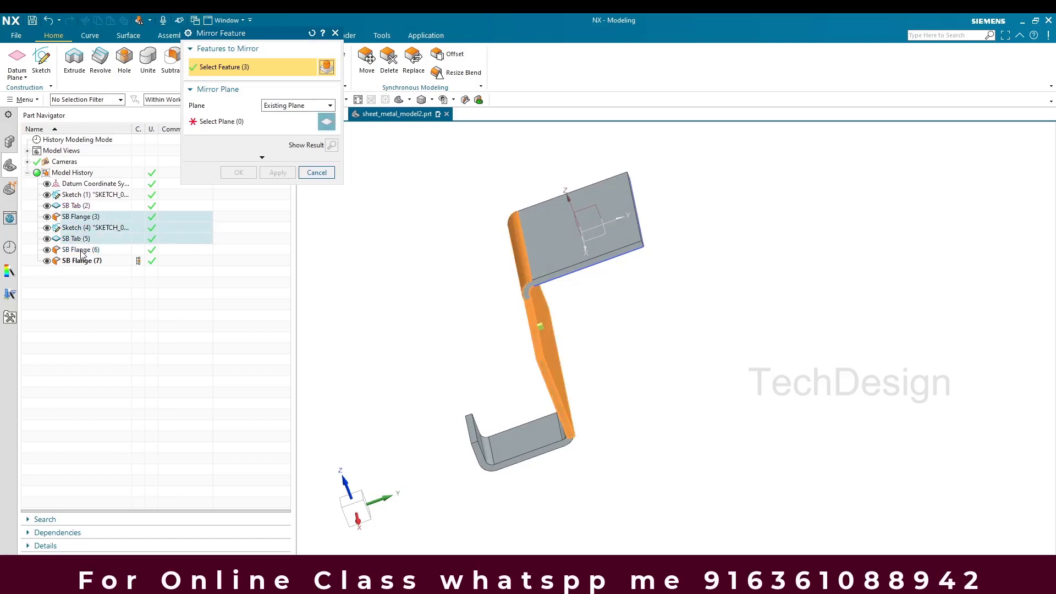
{"action": "left_click", "coordinate": [81, 251], "text": "ctrl"}
{"action": "left_click", "coordinate": [83, 262], "text": "ctrl"}
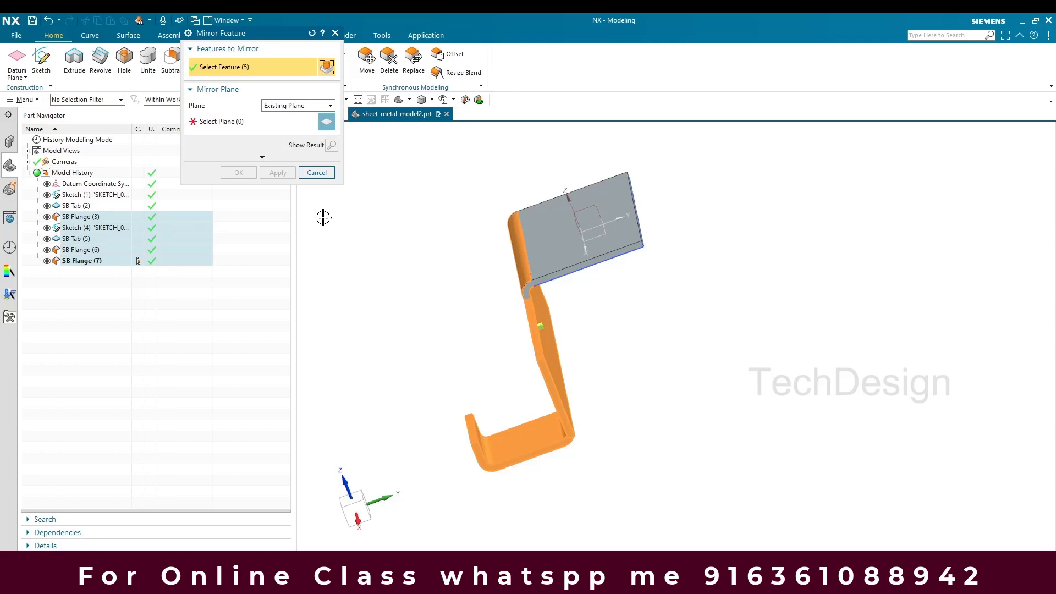
{"action": "left_click", "coordinate": [261, 125]}
{"action": "middle_click_drag", "start_coordinate": [564, 220], "coordinate": [588, 226]}
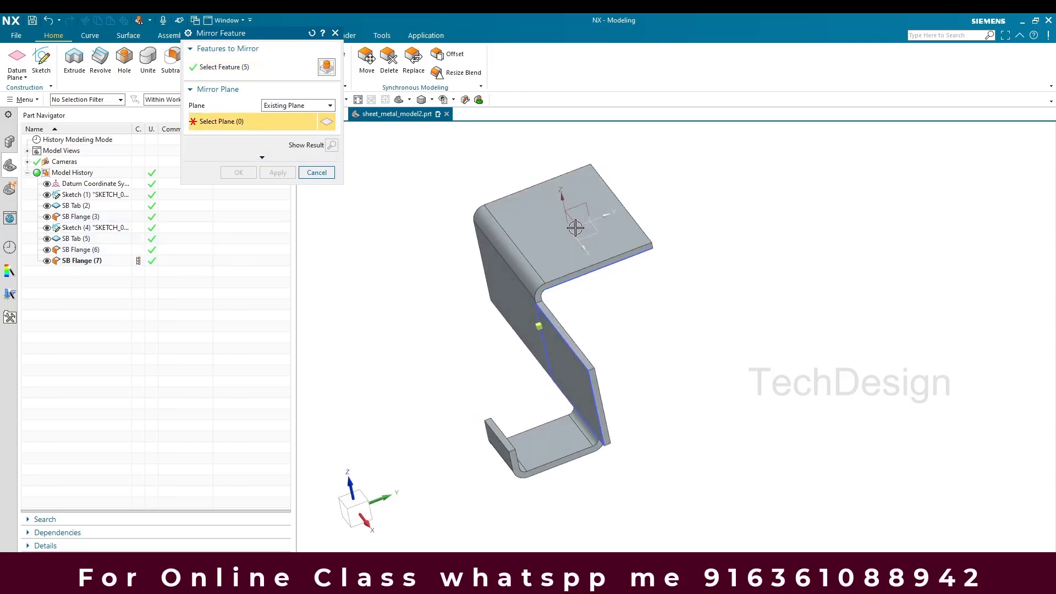
{"action": "left_click", "coordinate": [573, 222]}
{"action": "left_click", "coordinate": [239, 173]}
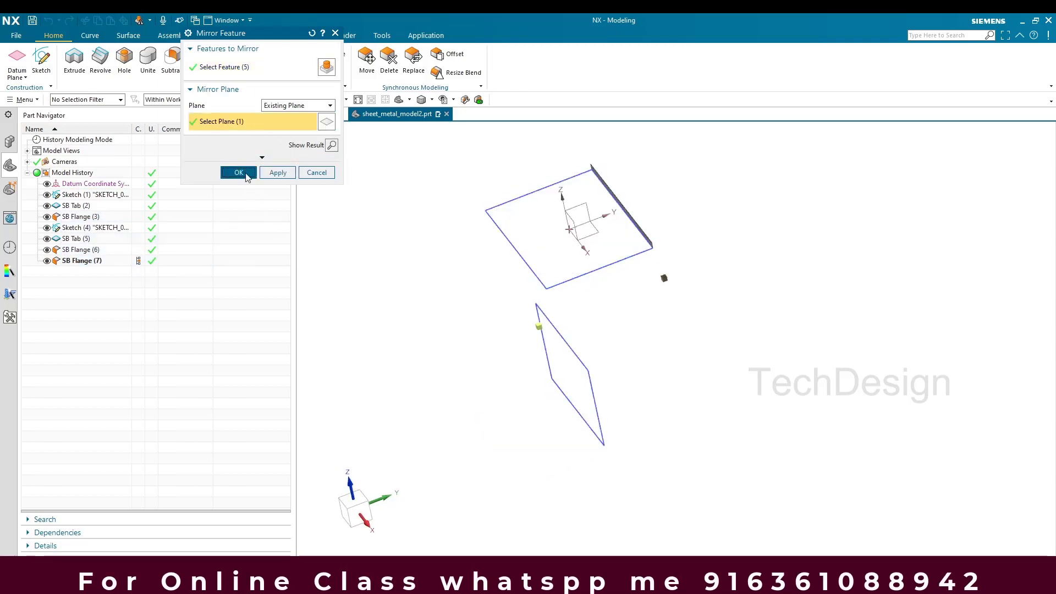
{"action": "middle_click_drag", "start_coordinate": [446, 346], "coordinate": [664, 365]}
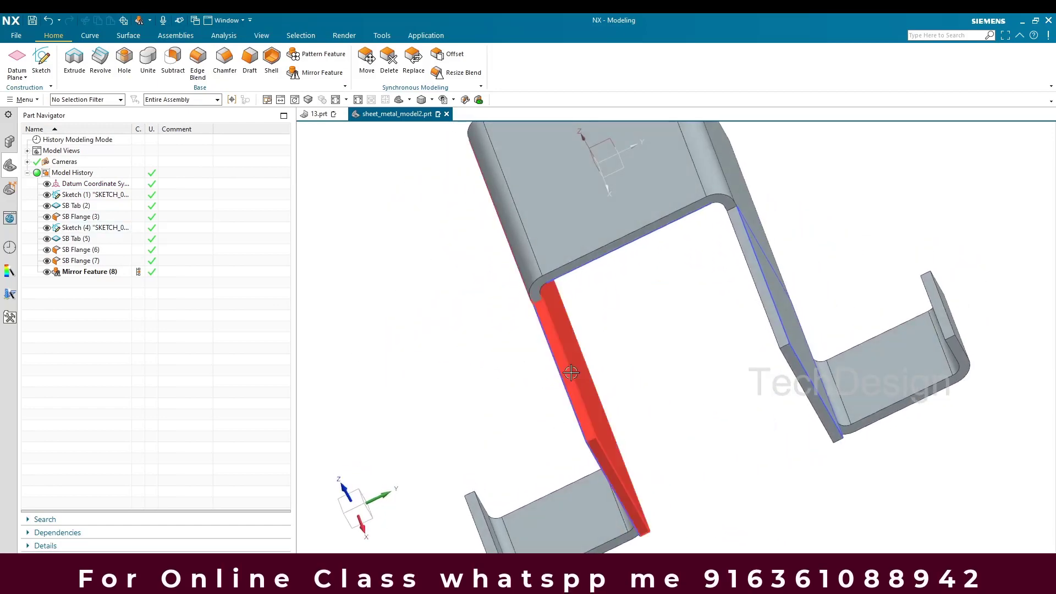
{"action": "scroll", "coordinate": [663, 365], "scroll_direction": "down", "scroll_amount": 3}
{"action": "key", "text": "End"}
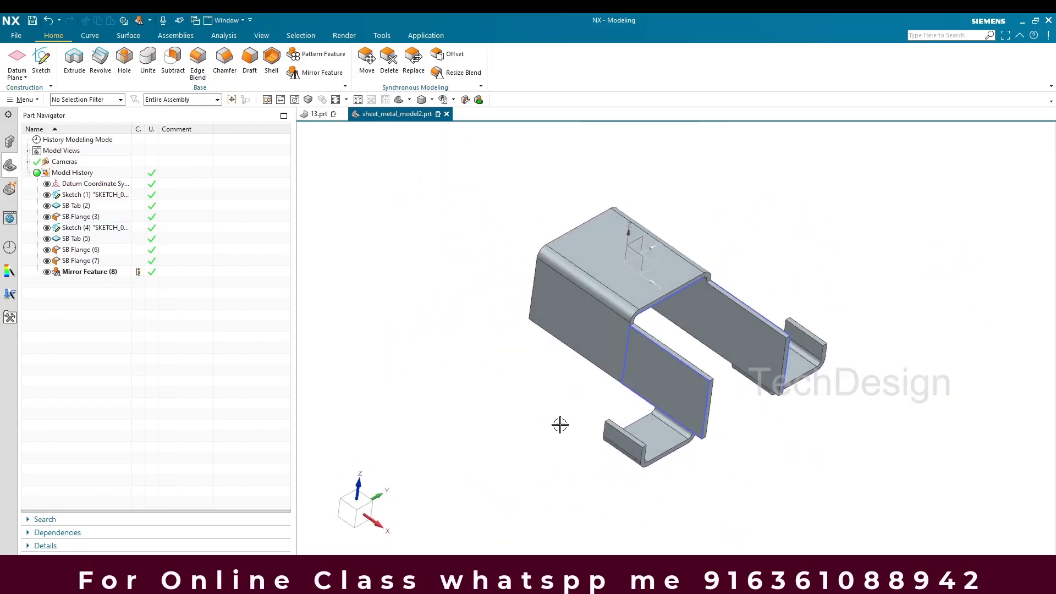
Check the hole layout in the reference drawing and start a sketch on the bracket's top plate face.
{"action": "key", "text": "alt+Tab"}
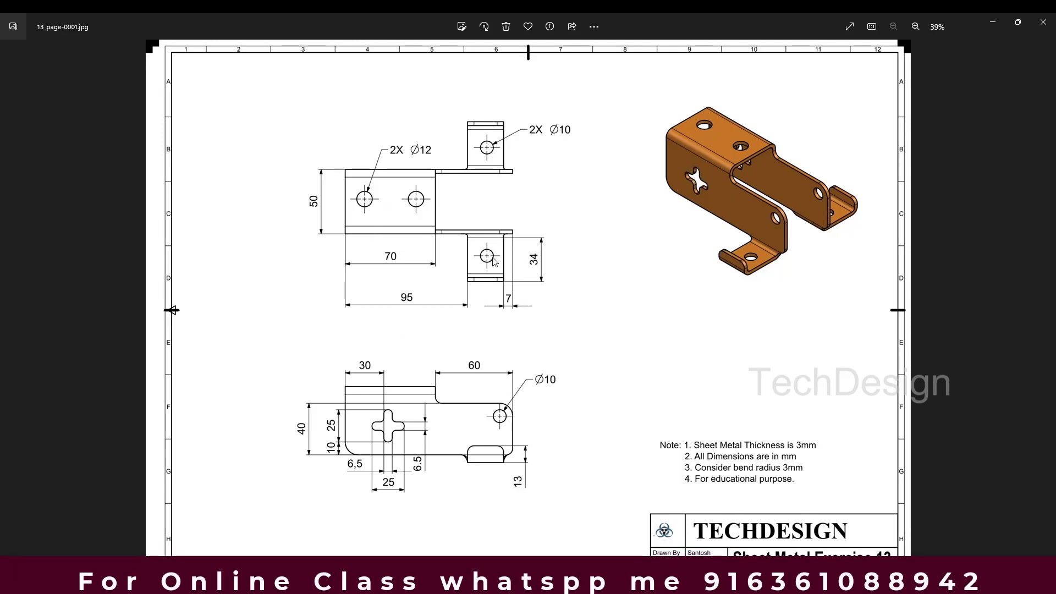
{"action": "left_click", "coordinate": [993, 22]}
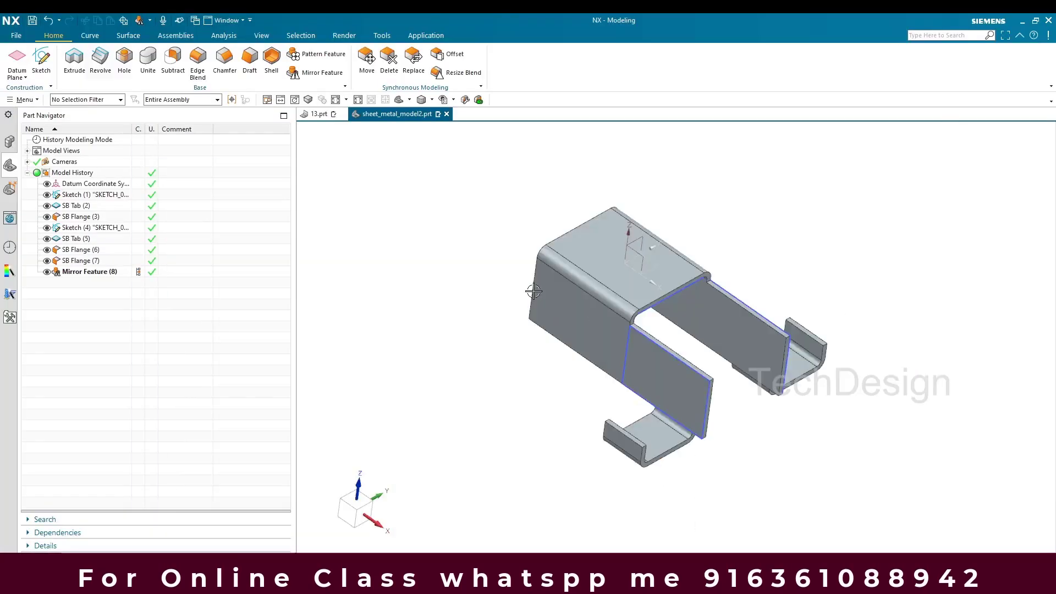
{"action": "left_click", "coordinate": [41, 59]}
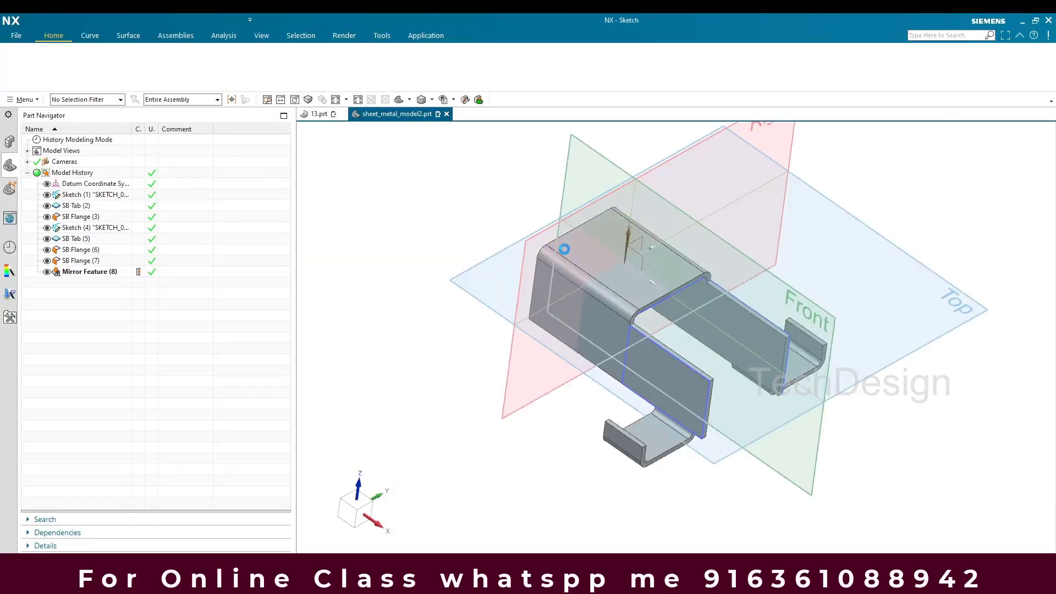
{"action": "left_click", "coordinate": [567, 249]}
{"action": "middle_click", "coordinate": [412, 302]}
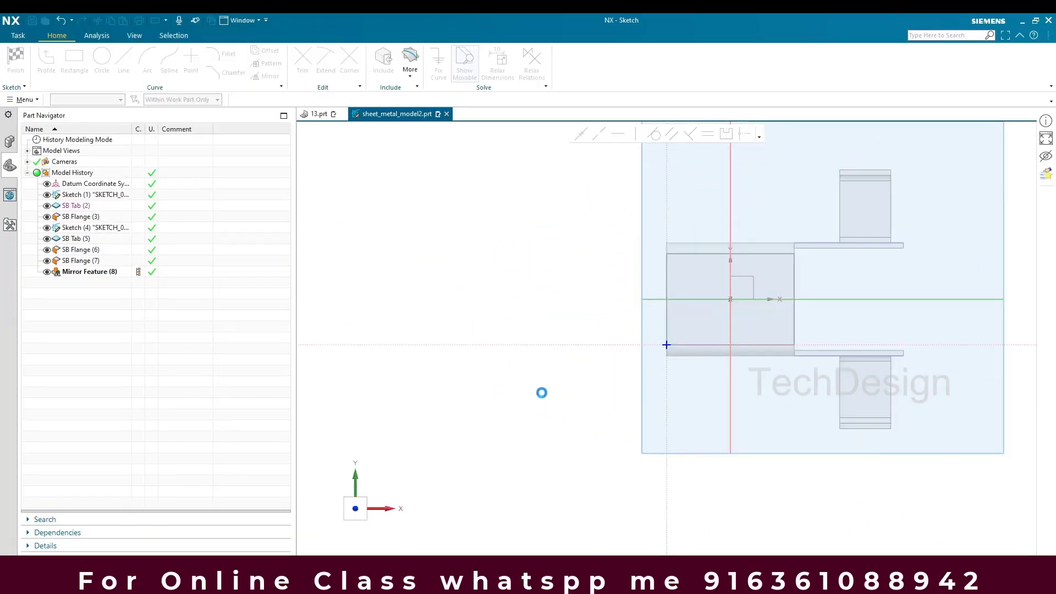
Sketch two circles on the top plate, about 13 mm in diameter near its outer end and about 18 mm near the extensions.
{"action": "left_click", "coordinate": [102, 59]}
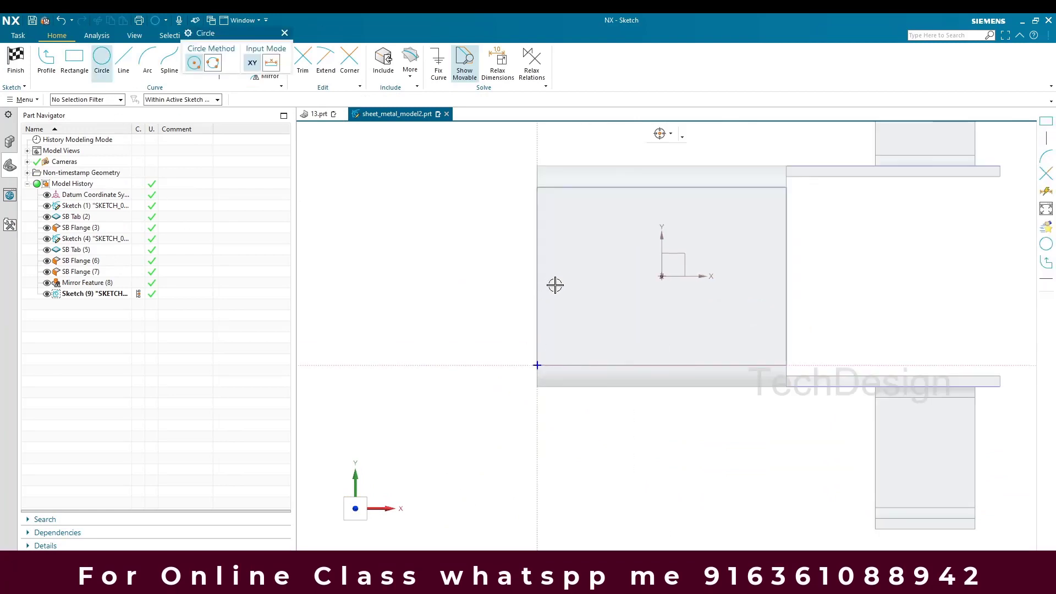
{"action": "left_click", "coordinate": [578, 273]}
{"action": "left_click", "coordinate": [573, 296]}
{"action": "left_click", "coordinate": [729, 273]}
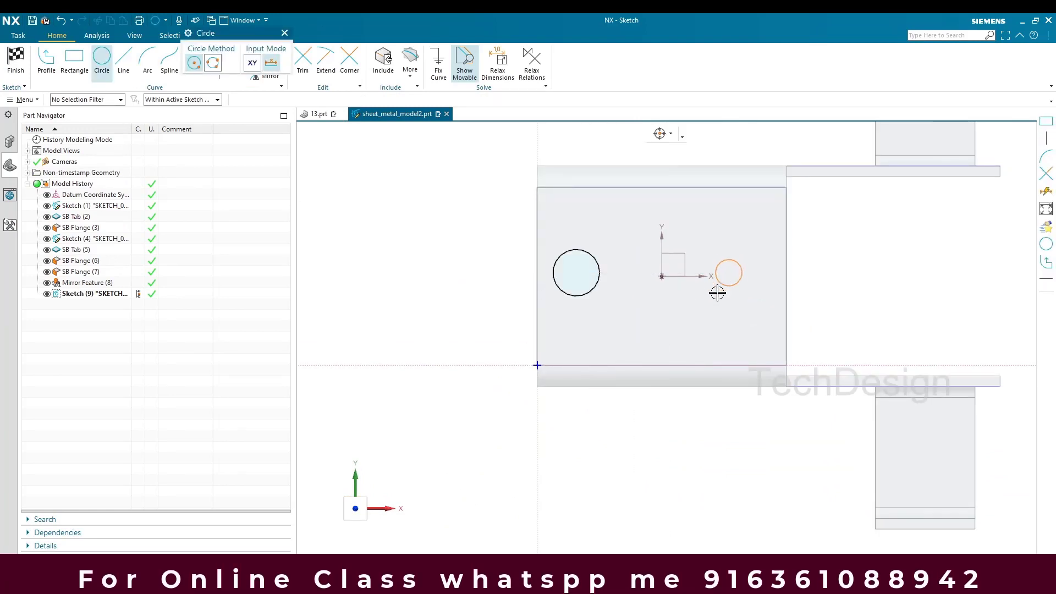
{"action": "left_click", "coordinate": [713, 302]}
Sketch one circle about 14 mm in diameter on each of the two lower flanges.
{"action": "scroll", "coordinate": [714, 302], "scroll_direction": "down", "scroll_amount": 2}
{"action": "scroll", "coordinate": [850, 413], "scroll_direction": "up", "scroll_amount": 4}
{"action": "left_click", "coordinate": [784, 361]}
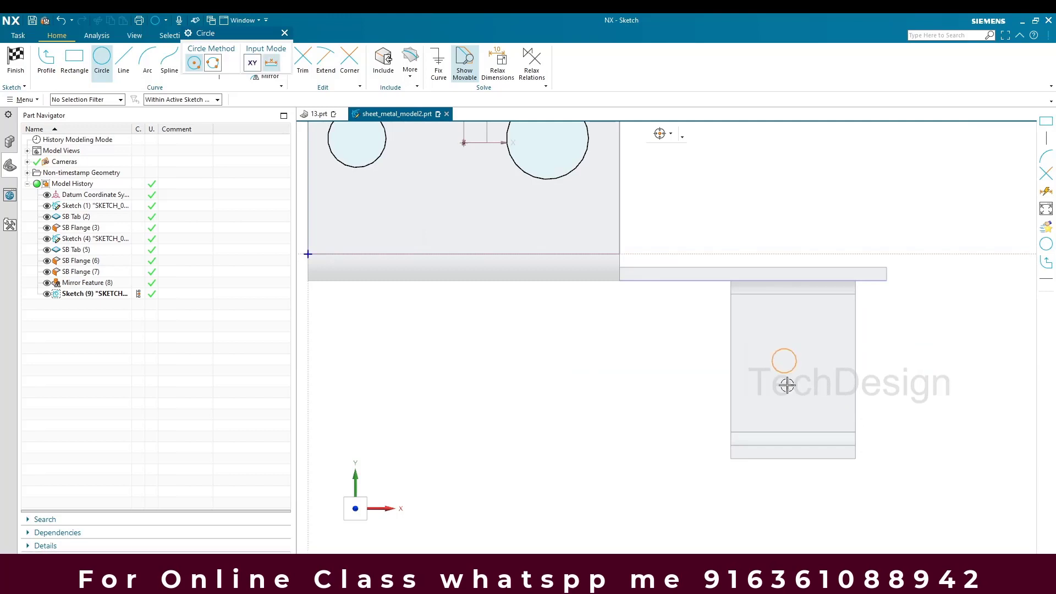
{"action": "left_click", "coordinate": [788, 393]}
{"action": "scroll", "coordinate": [787, 393], "scroll_direction": "down", "scroll_amount": 4}
{"action": "scroll", "coordinate": [785, 204], "scroll_direction": "up", "scroll_amount": 2}
{"action": "left_click", "coordinate": [787, 199]}
{"action": "left_click", "coordinate": [784, 218]}
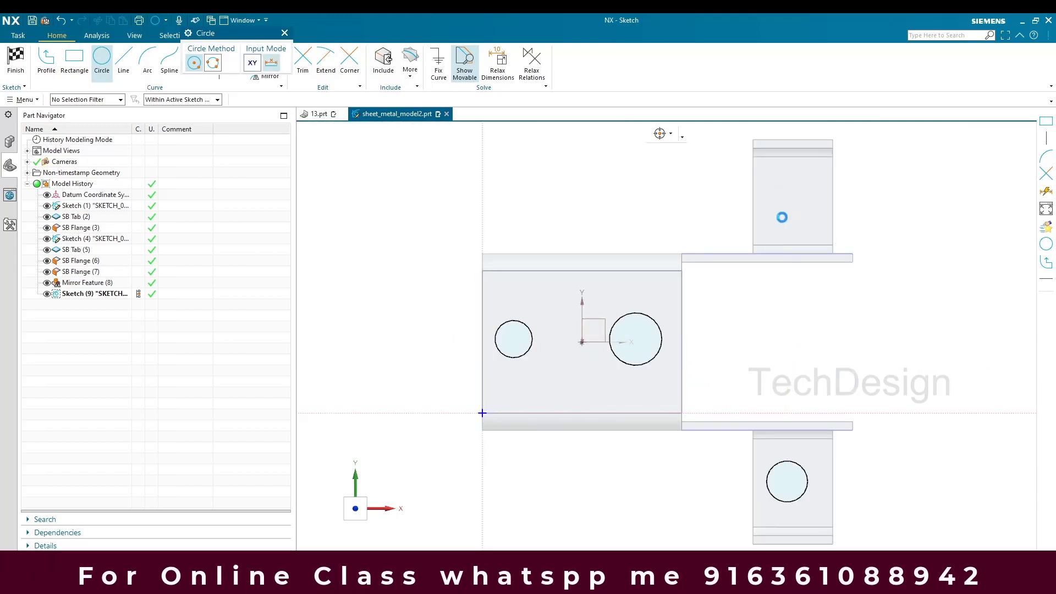
{"action": "key", "text": "Escape"}
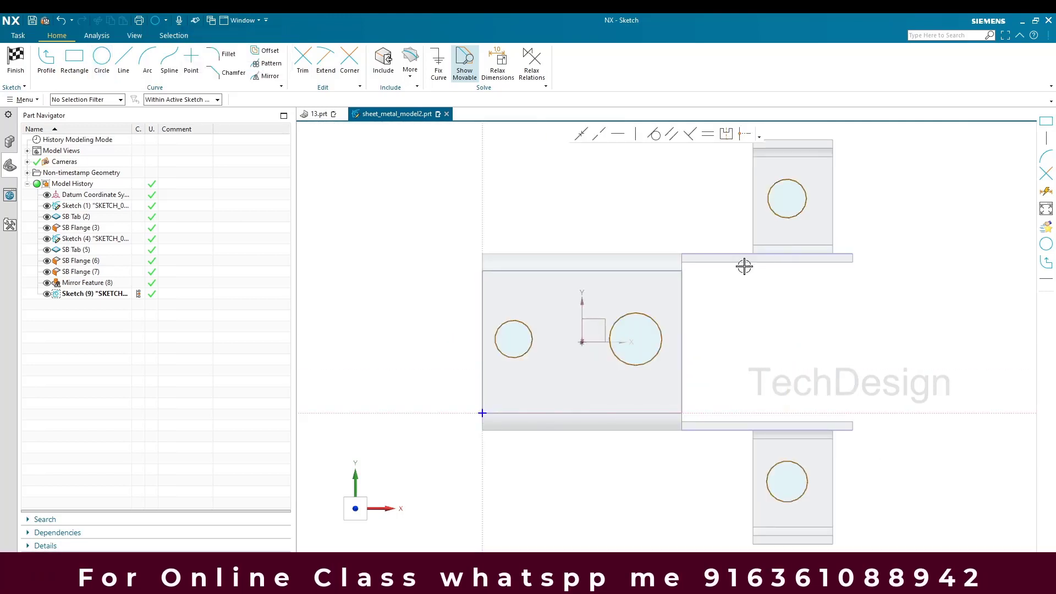
Align the two lower-flange circle centres vertically and the two top-plate circle centres horizontally.
{"action": "left_click", "coordinate": [787, 199]}
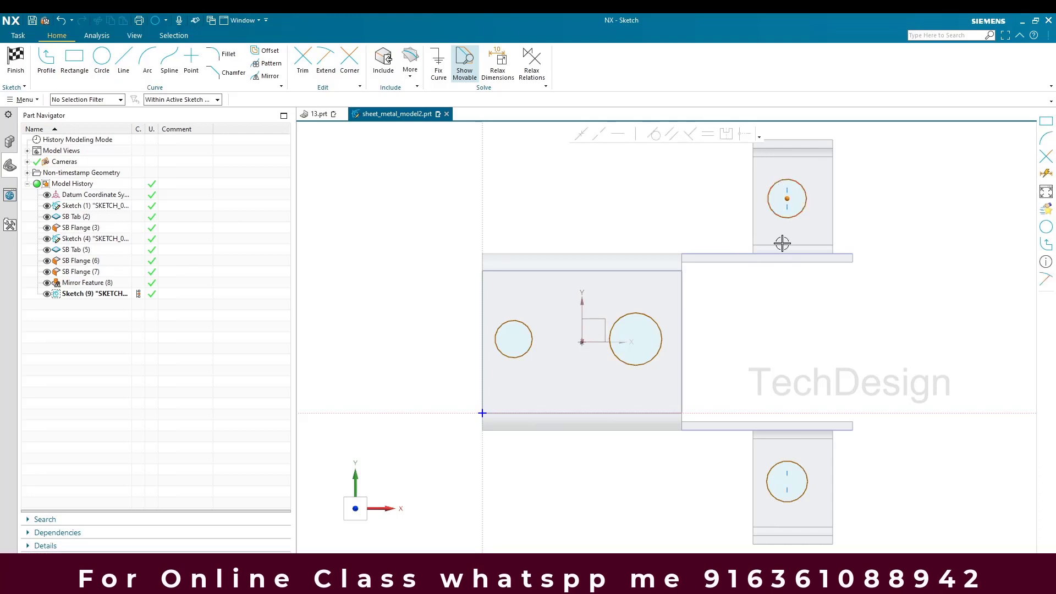
{"action": "left_click", "coordinate": [788, 483]}
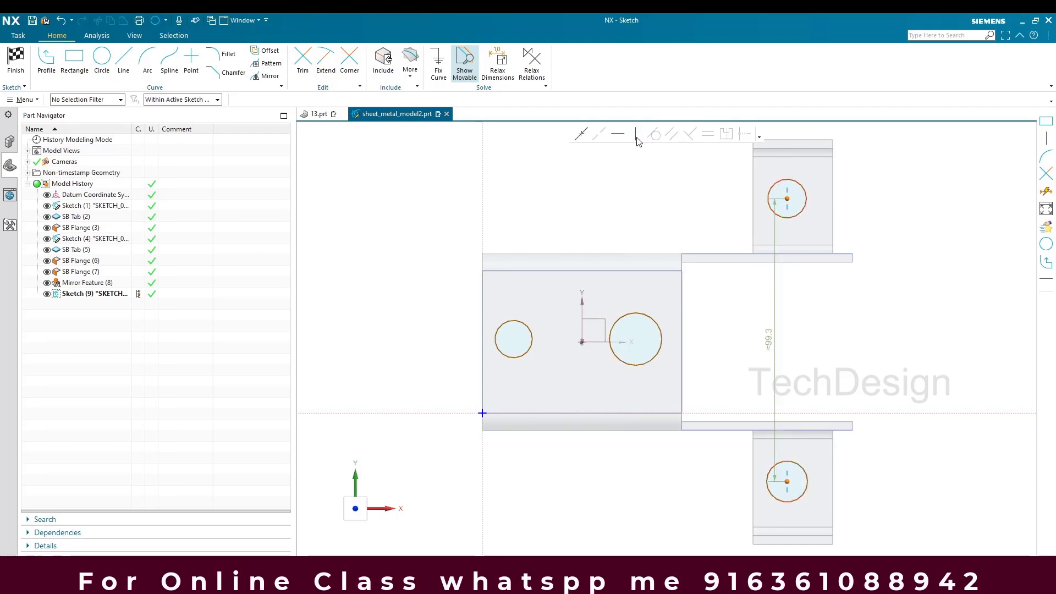
{"action": "key", "text": "Escape"}
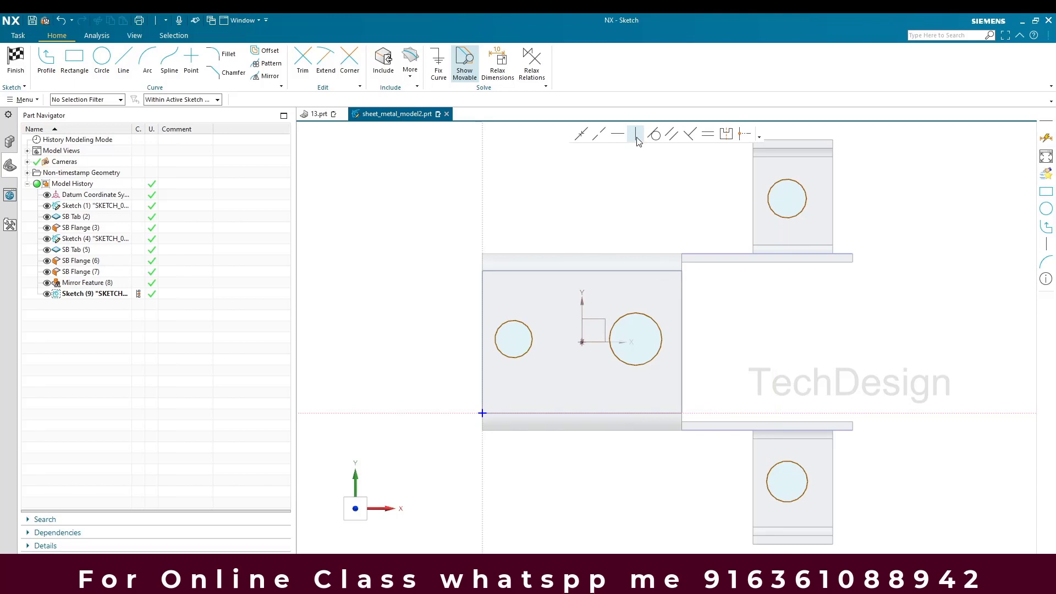
{"action": "left_click", "coordinate": [636, 341]}
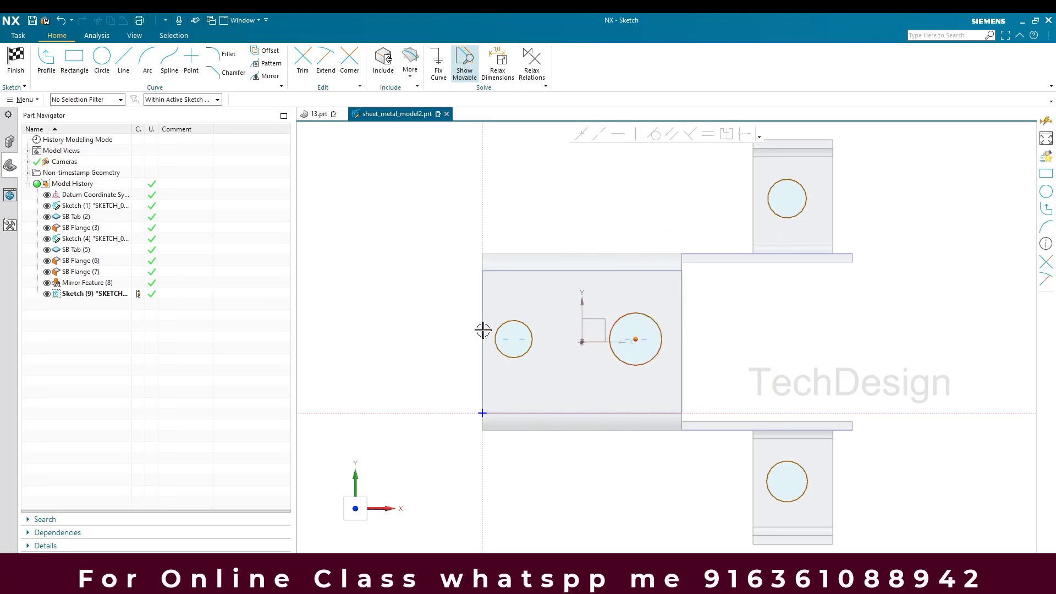
{"action": "left_click", "coordinate": [511, 341]}
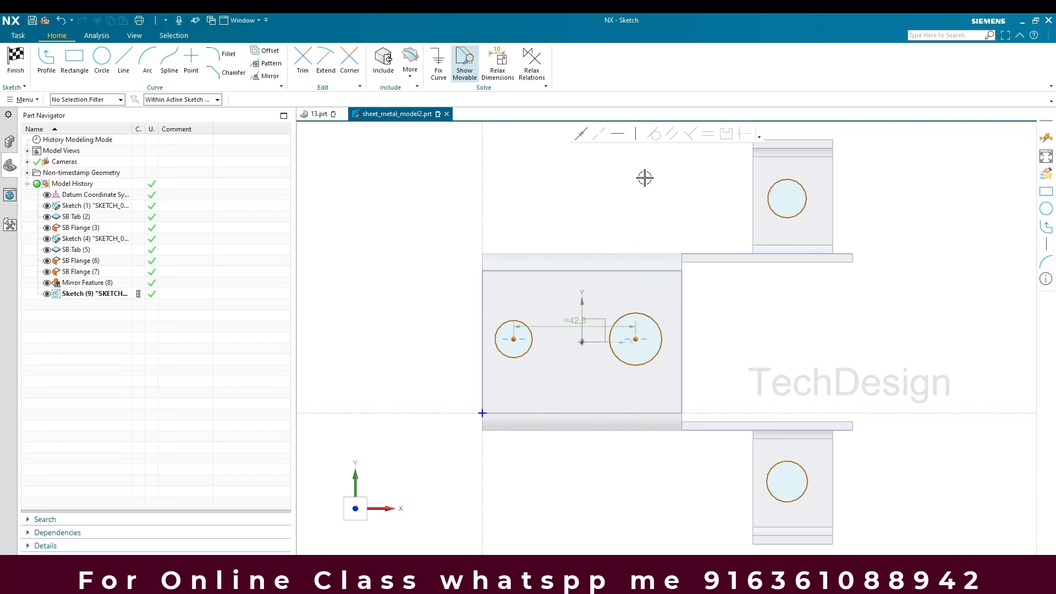
{"action": "left_click", "coordinate": [618, 133]}
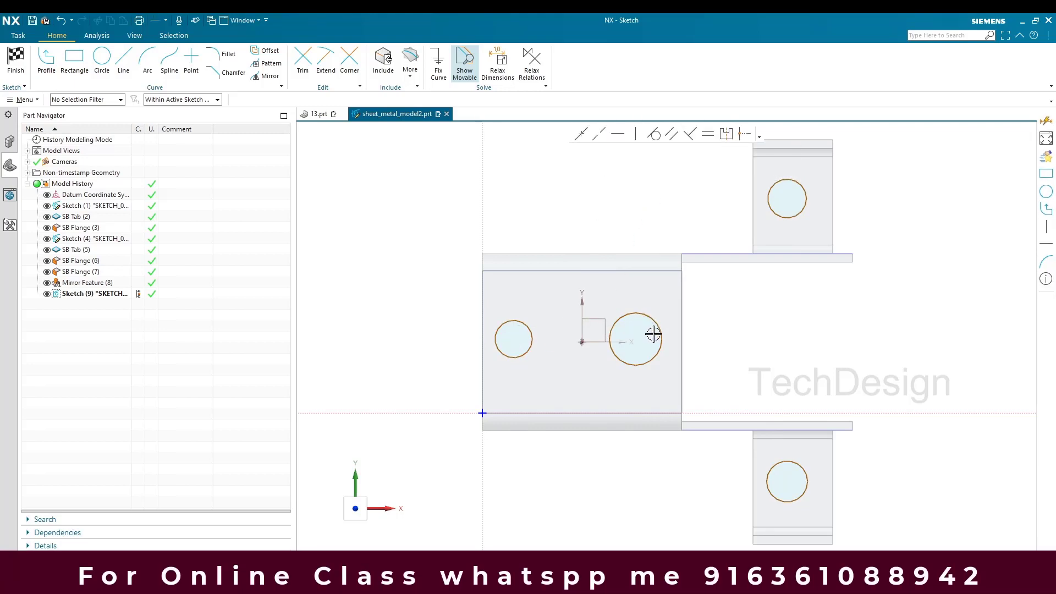
Make the two top-plate circles equal in size, and likewise the two lower-flange circles.
{"action": "left_click", "coordinate": [636, 314]}
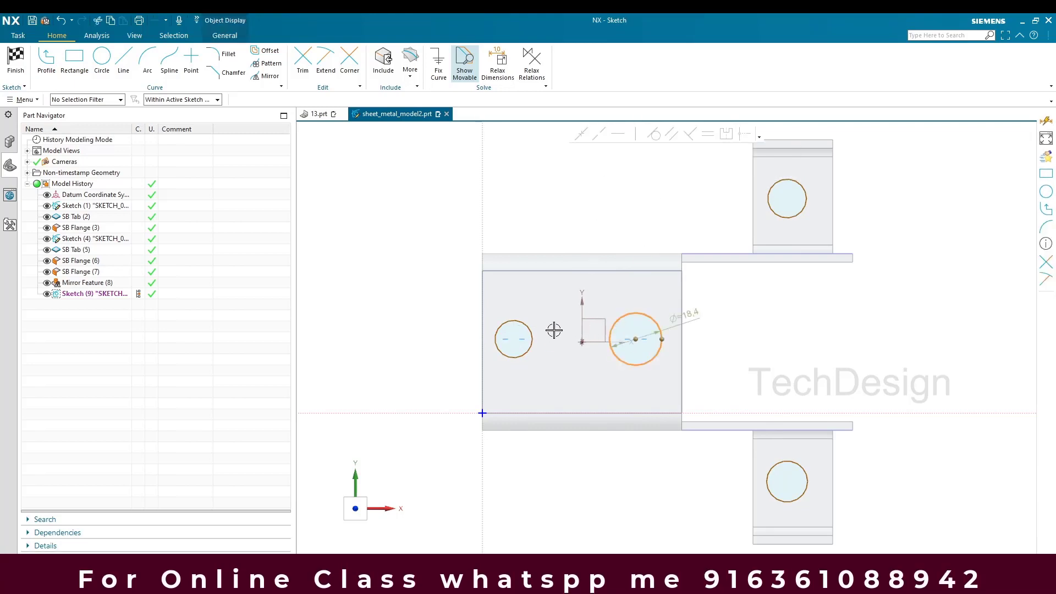
{"action": "left_click", "coordinate": [528, 324]}
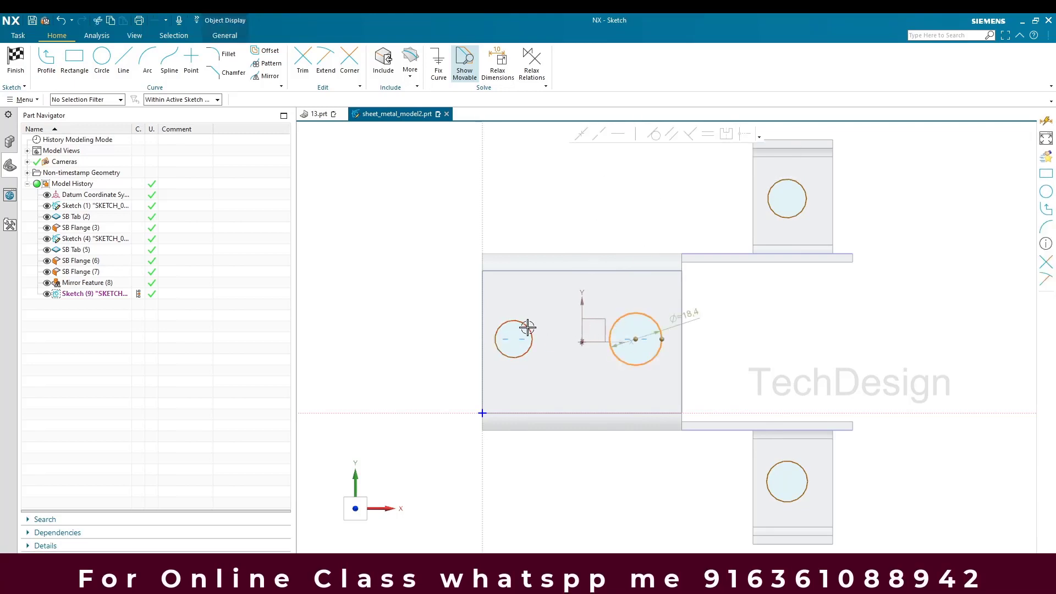
{"action": "left_click", "coordinate": [673, 136]}
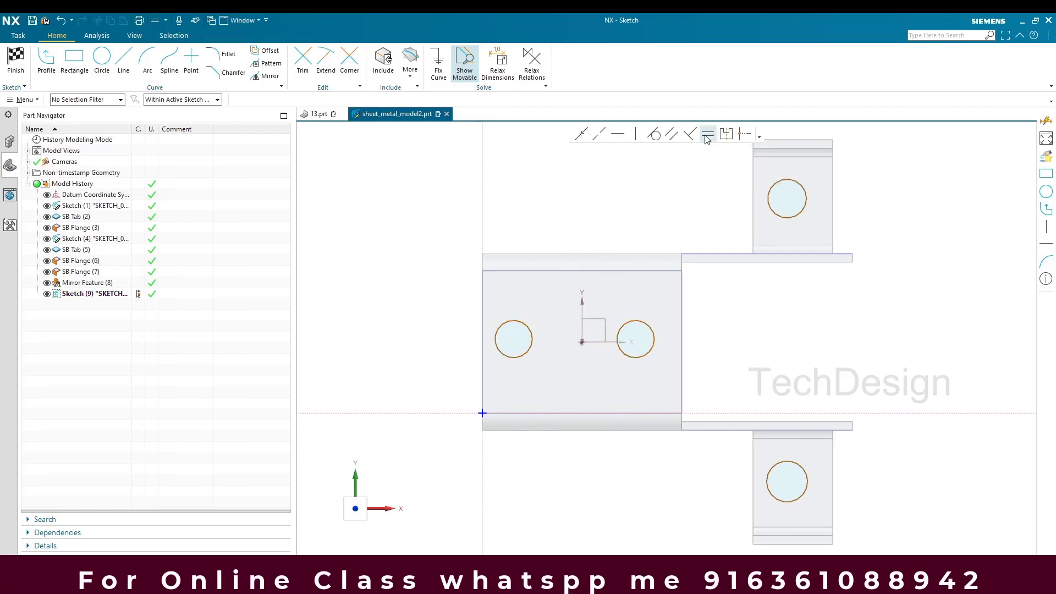
{"action": "left_click", "coordinate": [781, 209]}
{"action": "left_click", "coordinate": [788, 482]}
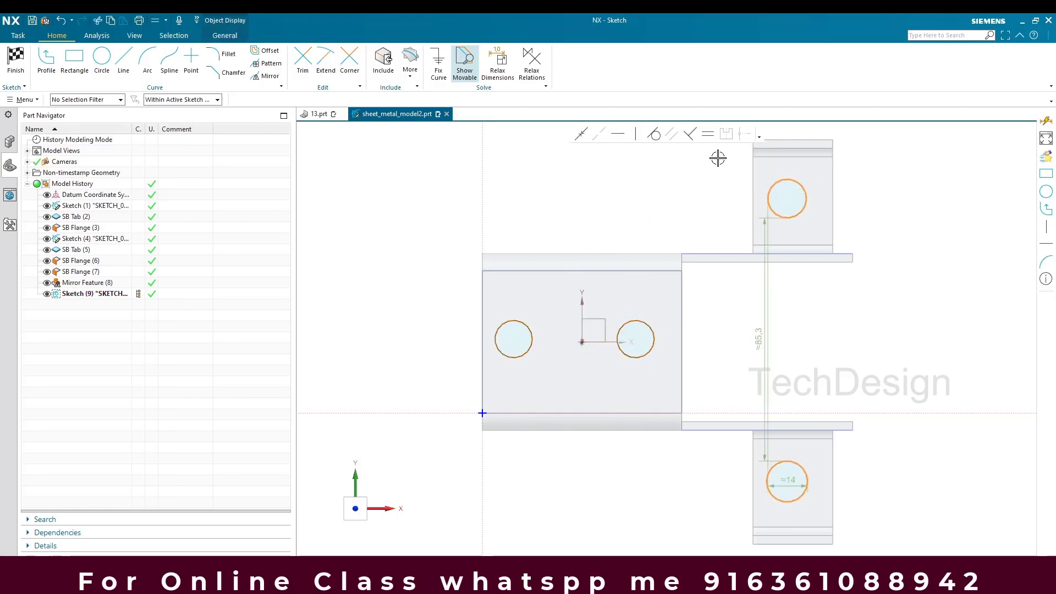
{"action": "left_click", "coordinate": [708, 134]}
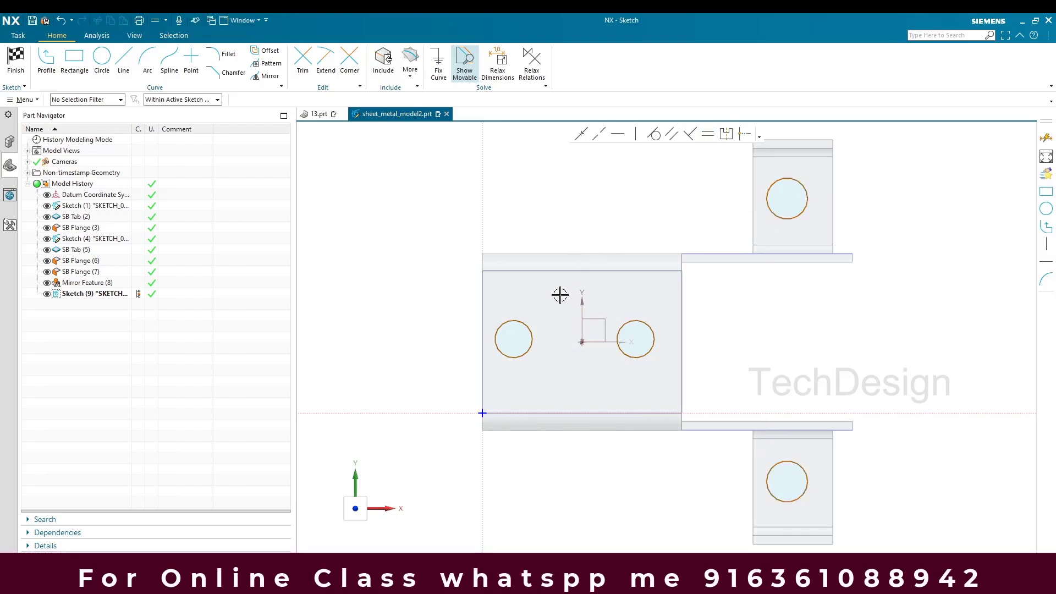
Dimension the top-plate circle near the outer end with a diameter of 12 mm.
{"action": "key", "text": "d"}
{"action": "left_click", "coordinate": [530, 322]}
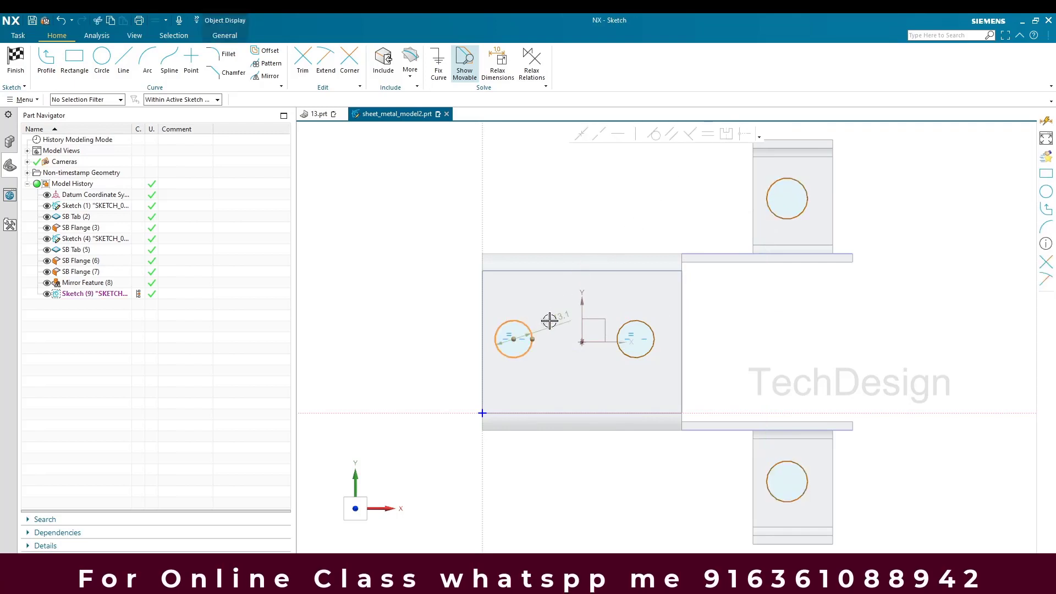
{"action": "left_click", "coordinate": [549, 318]}
{"action": "type", "text": "15"}
{"action": "key", "text": "Return"}
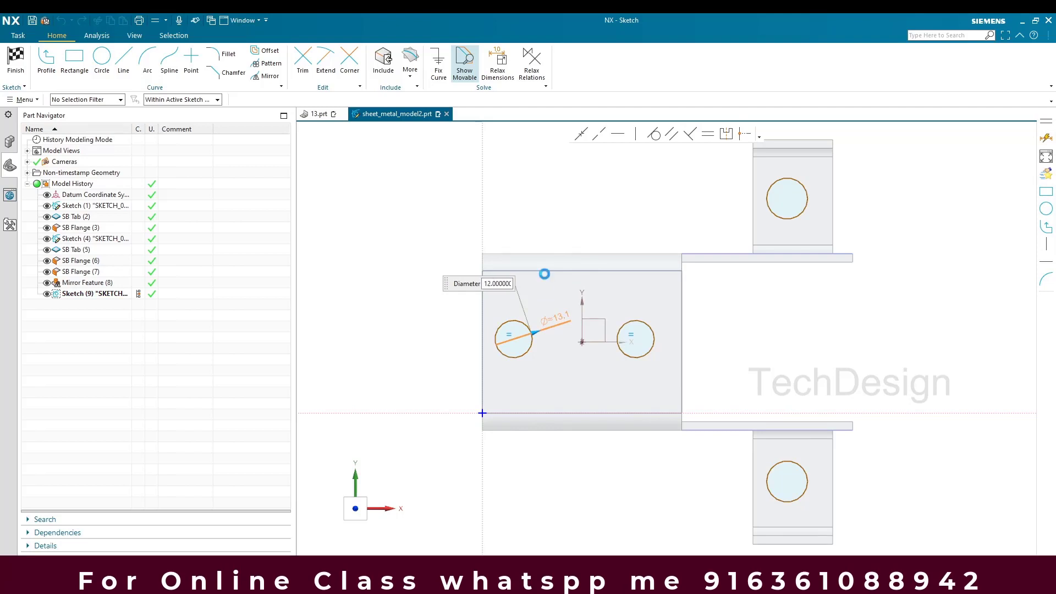
Dimension the lower-flange circle on the +Y side with a diameter of 10 mm and move the flange circles toward the flange centres.
{"action": "left_click", "coordinate": [474, 318]}
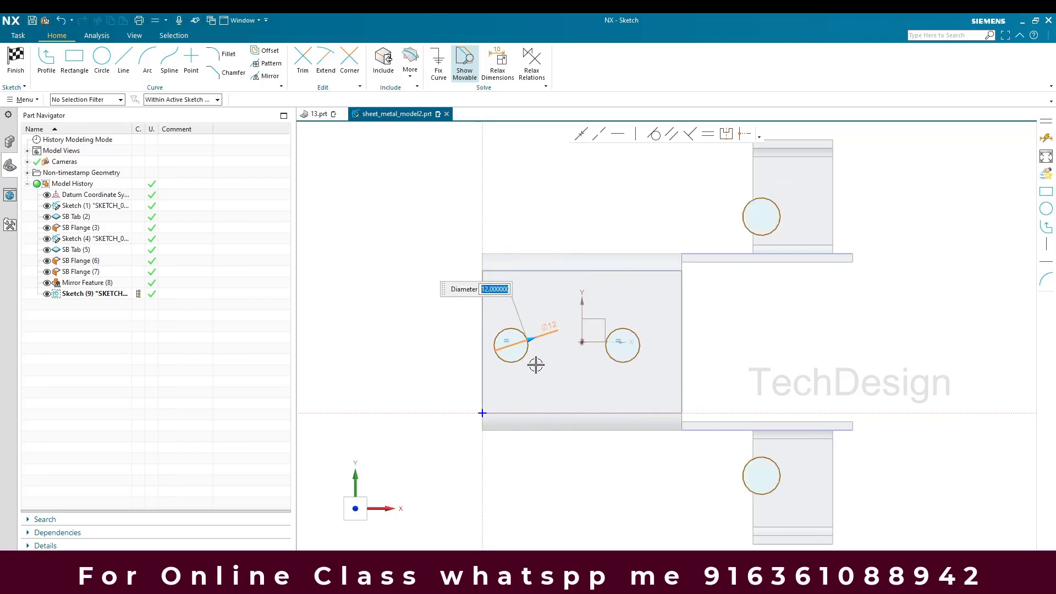
{"action": "left_click", "coordinate": [779, 217]}
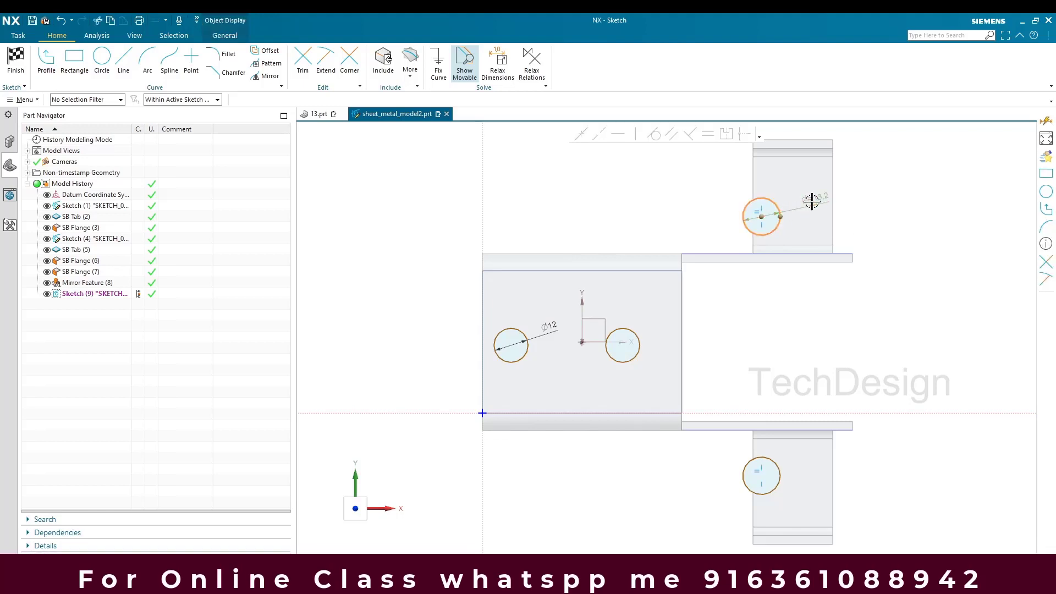
{"action": "left_click", "coordinate": [812, 202]}
{"action": "type", "text": "10"}
{"action": "key", "text": "Return"}
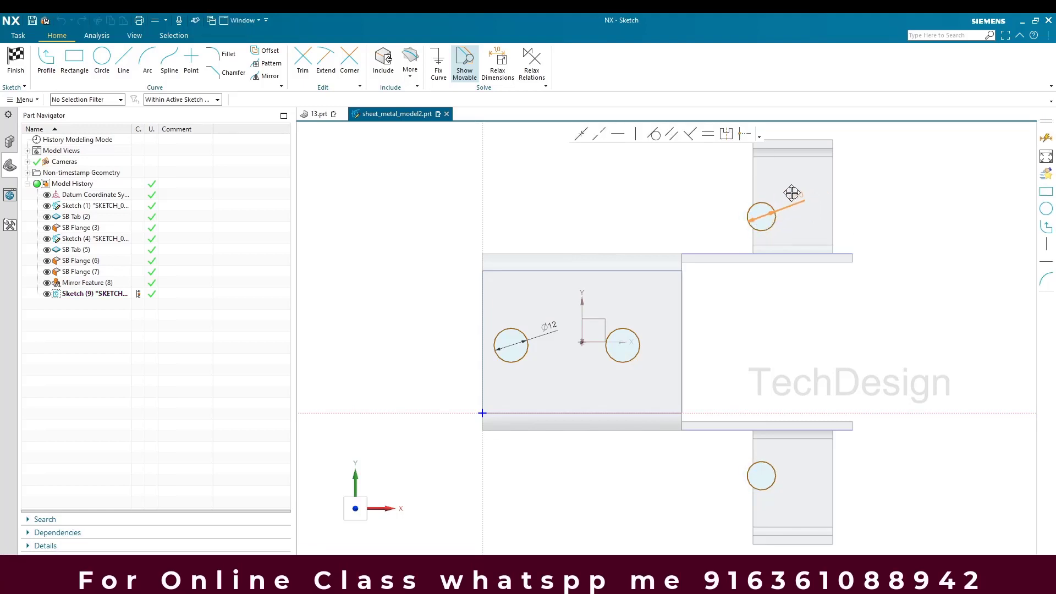
{"action": "left_click_drag", "start_coordinate": [768, 206], "coordinate": [802, 191]}
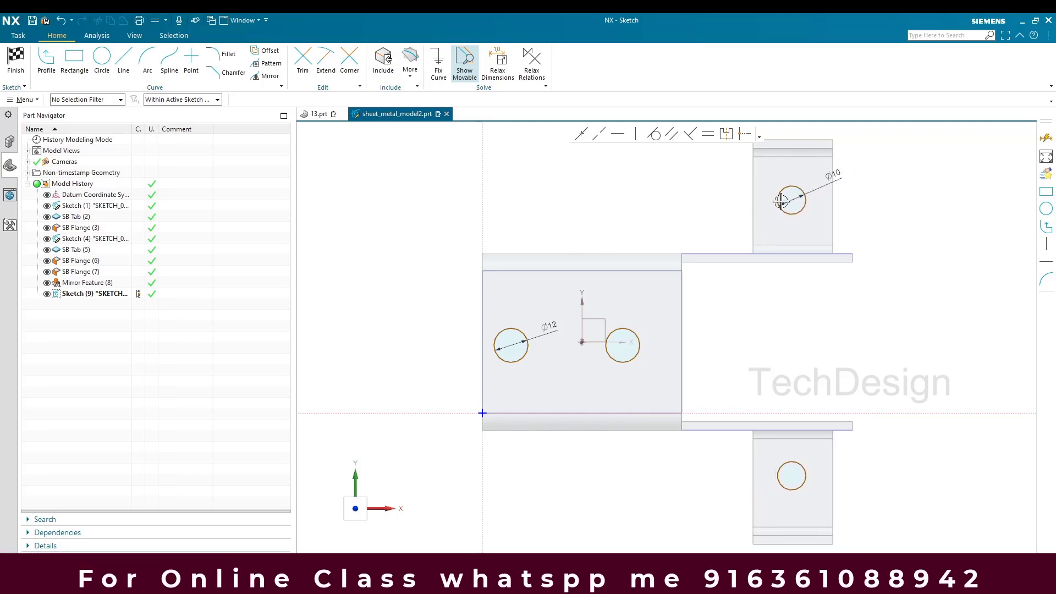
Move the inner top-plate circle farther inward and dimension the outer top-plate circle's centre 25 mm vertically from the sketch origin.
{"action": "left_click_drag", "start_coordinate": [617, 357], "coordinate": [635, 347]}
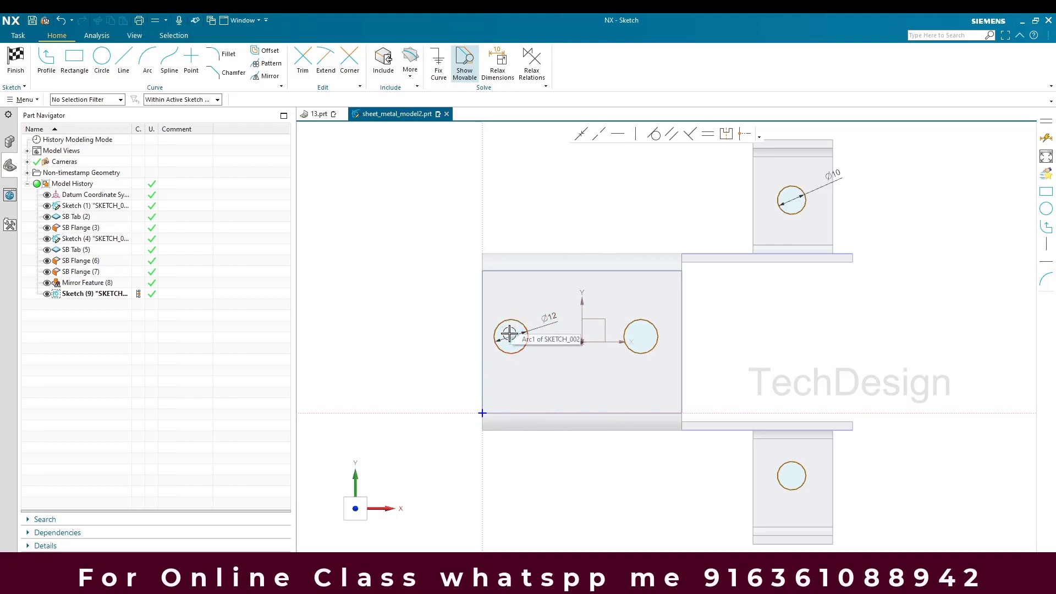
{"action": "left_click", "coordinate": [510, 336]}
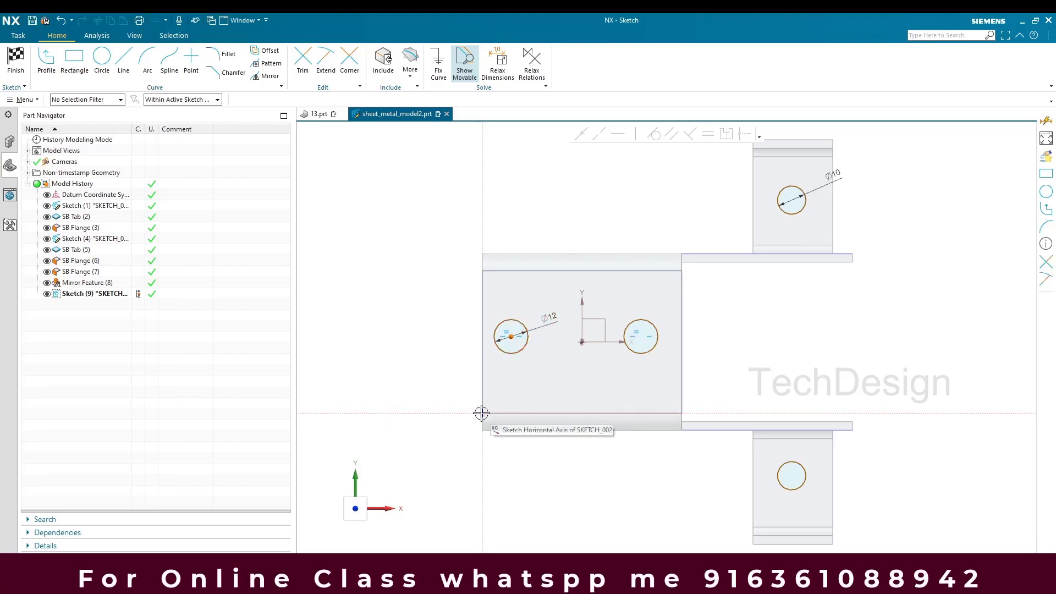
{"action": "left_click", "coordinate": [482, 414]}
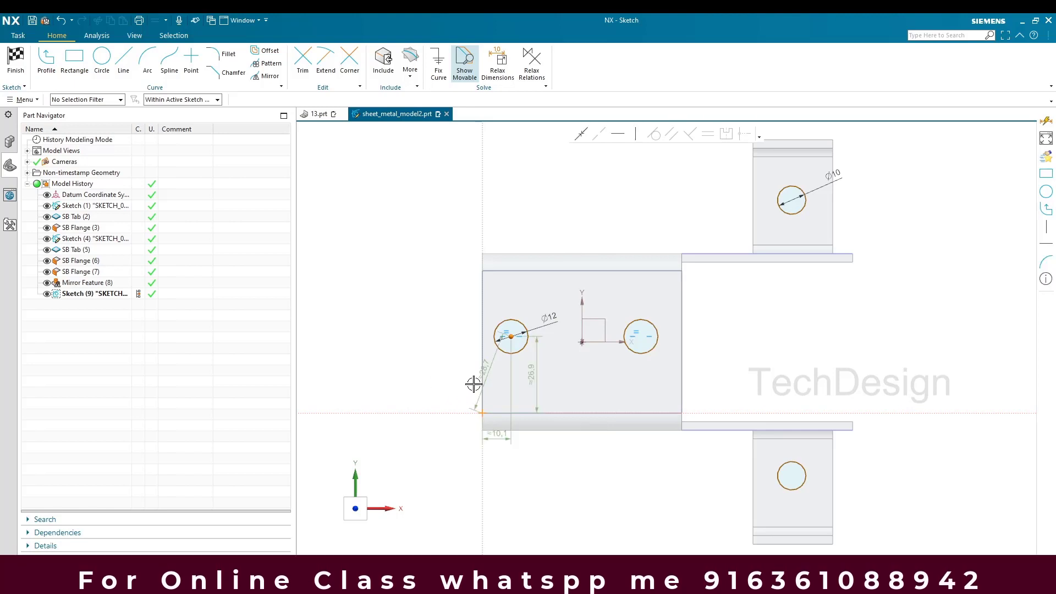
{"action": "left_click", "coordinate": [529, 373]}
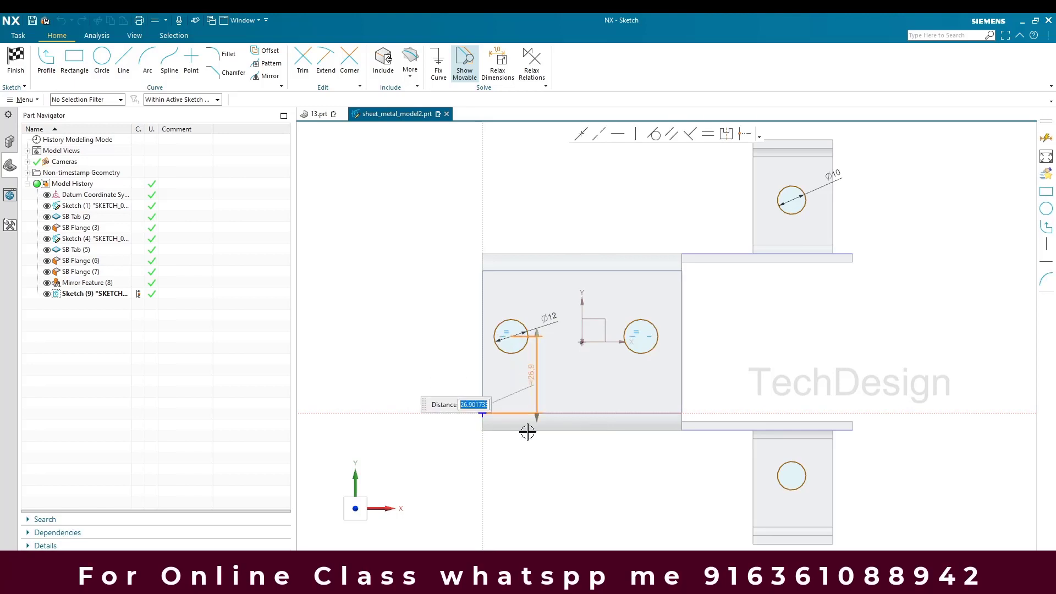
{"action": "type", "text": "25"}
{"action": "key", "text": "Return"}
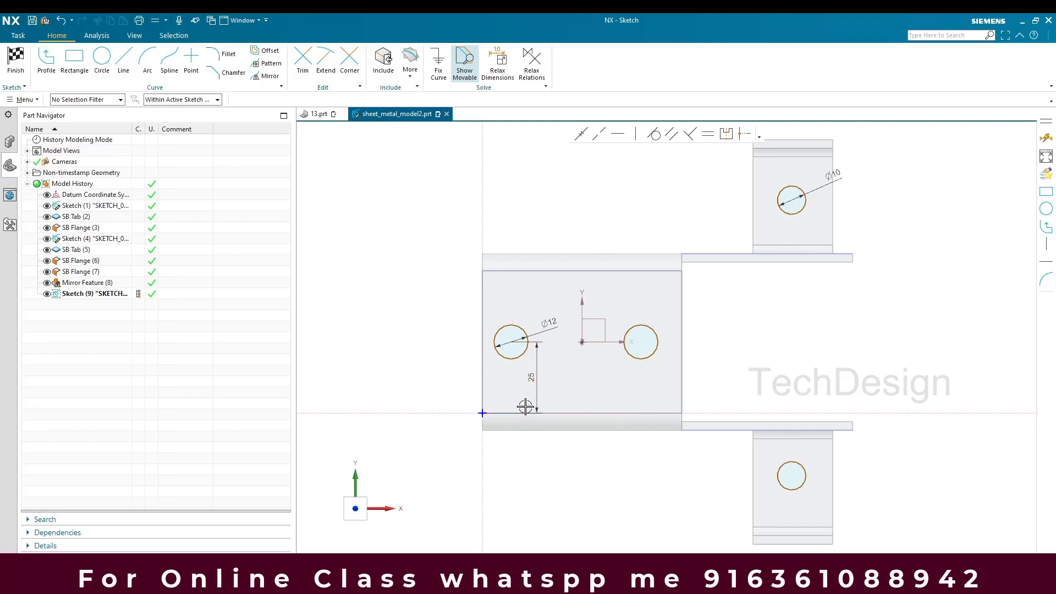
Dimension the outer top-plate circle's centre 12 mm from the vertical axis along the plate's outer edge.
{"action": "left_click", "coordinate": [511, 341]}
{"action": "left_click", "coordinate": [484, 321]}
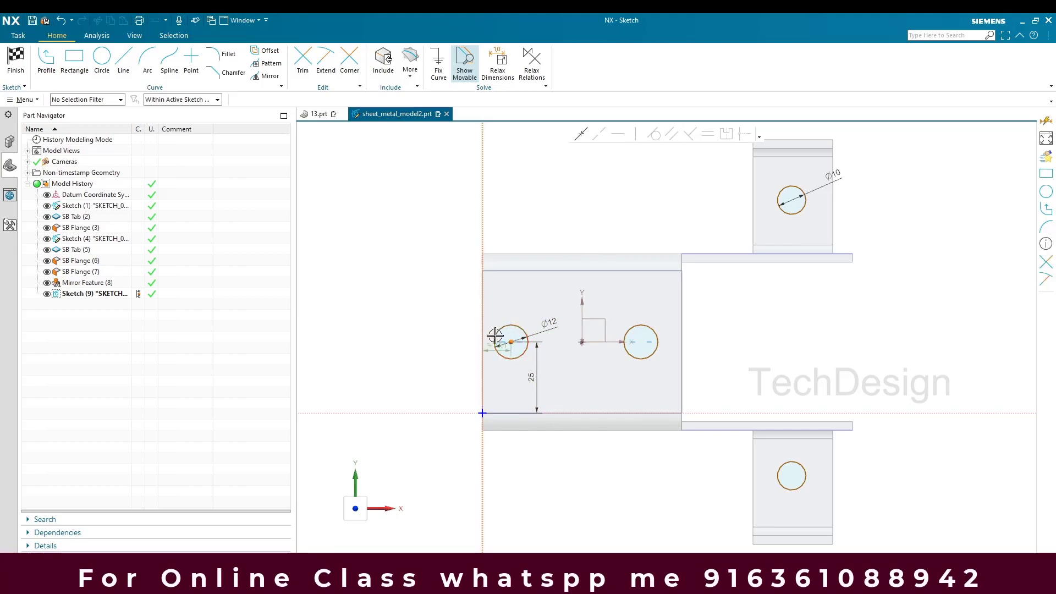
{"action": "left_click", "coordinate": [505, 213]}
{"action": "type", "text": "12"}
{"action": "key", "text": "Return"}
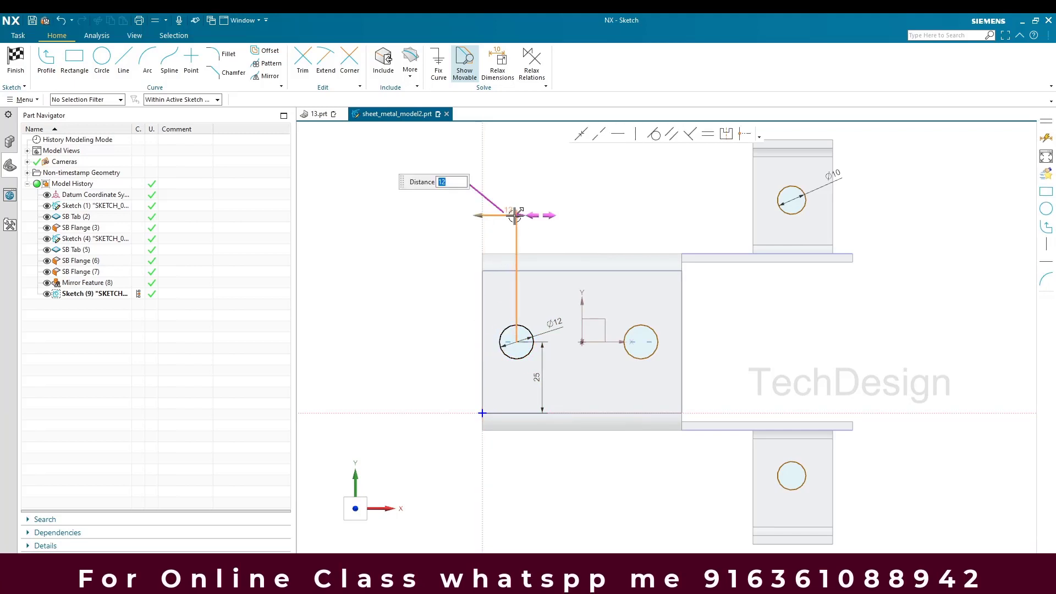
{"action": "key", "text": "Return"}
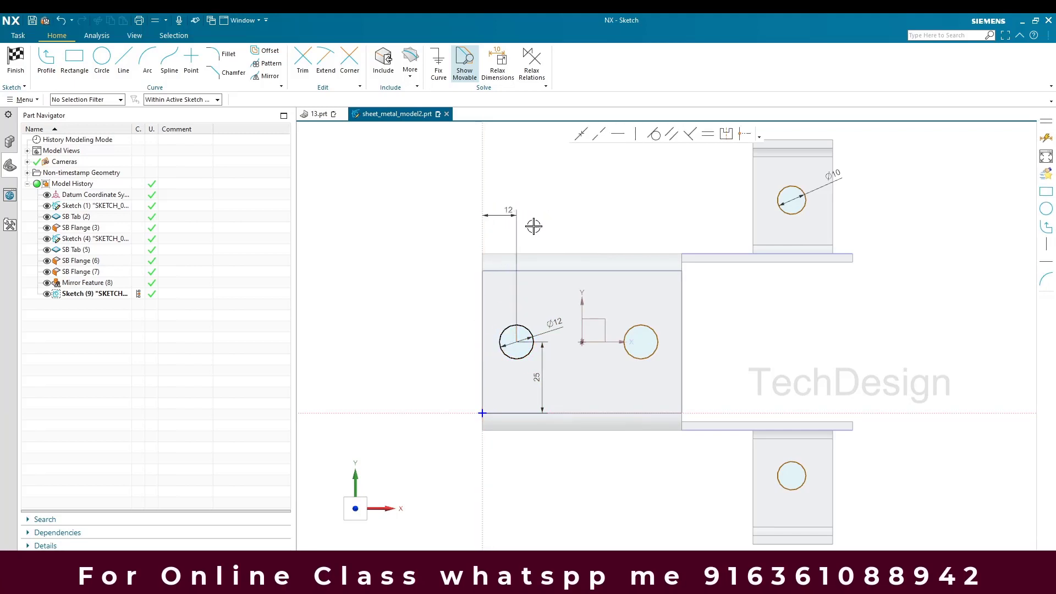
Set the centre distance between the two top-plate circles to 45 mm and consult the drawing image 13_page-0001.jpg.
{"action": "left_click", "coordinate": [517, 342]}
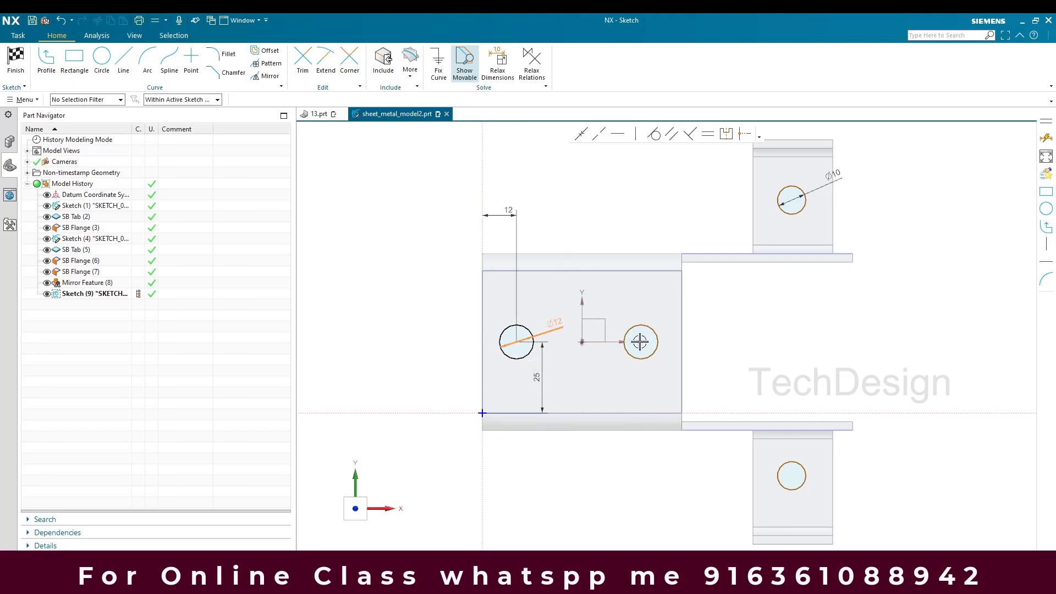
{"action": "key", "text": "Escape"}
{"action": "left_click", "coordinate": [516, 341]}
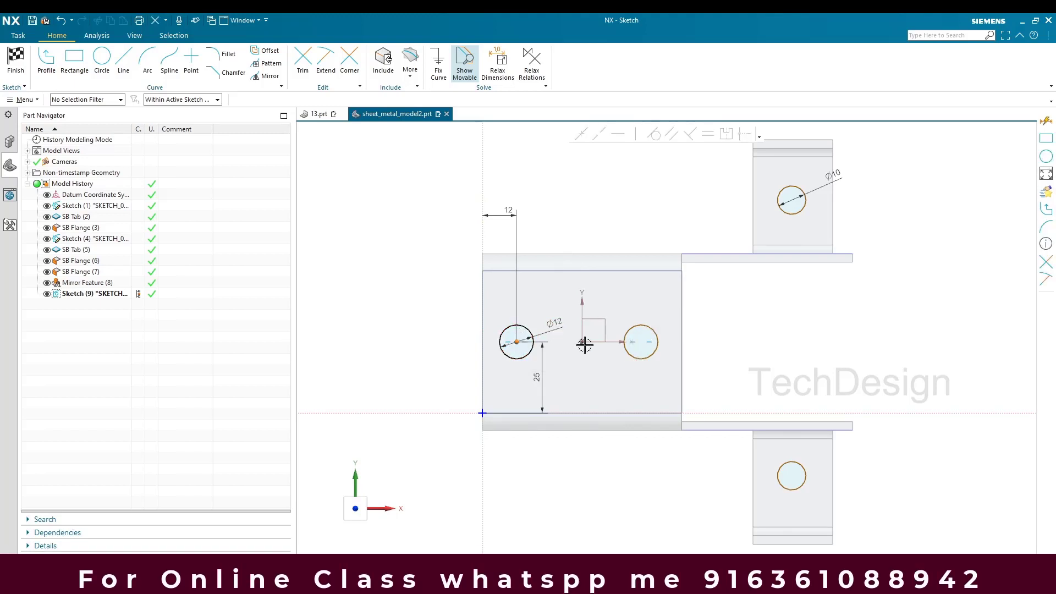
{"action": "left_click", "coordinate": [641, 342]}
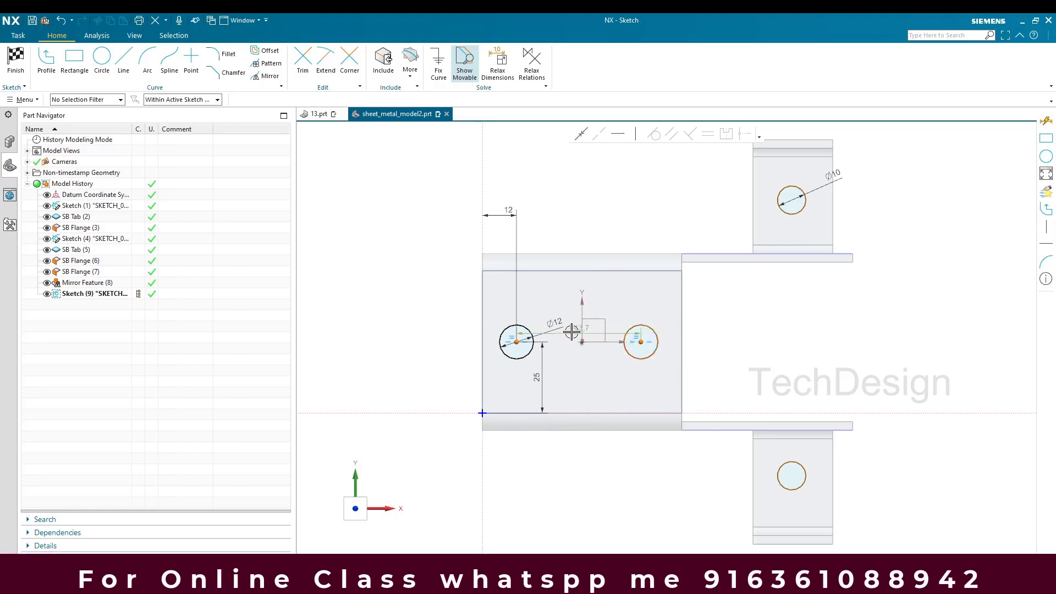
{"action": "left_click", "coordinate": [576, 228]}
{"action": "key", "text": "Return"}
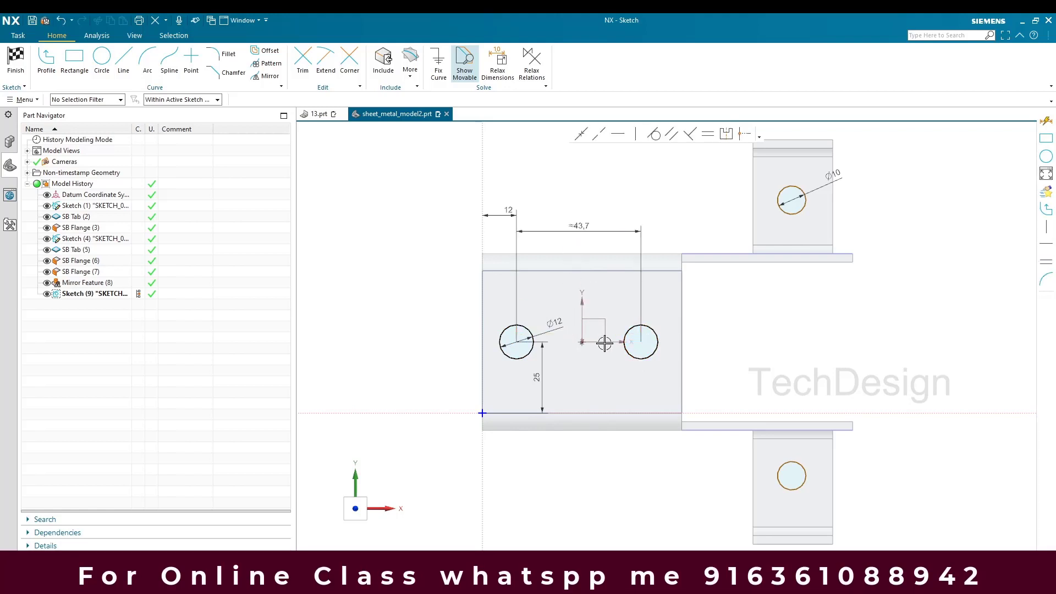
{"action": "left_click", "coordinate": [641, 550]}
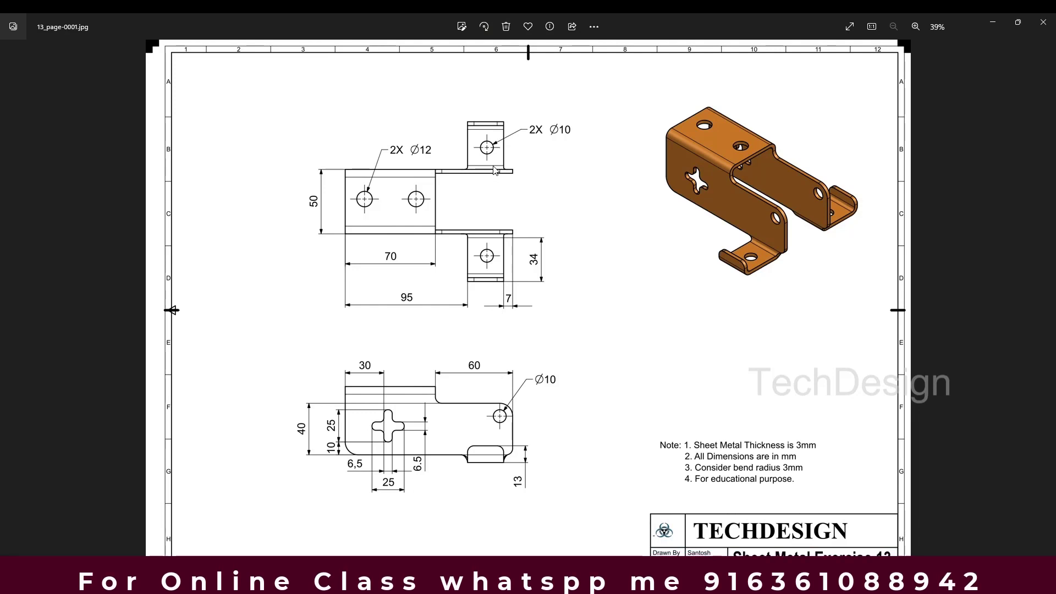
{"action": "left_click", "coordinate": [994, 22]}
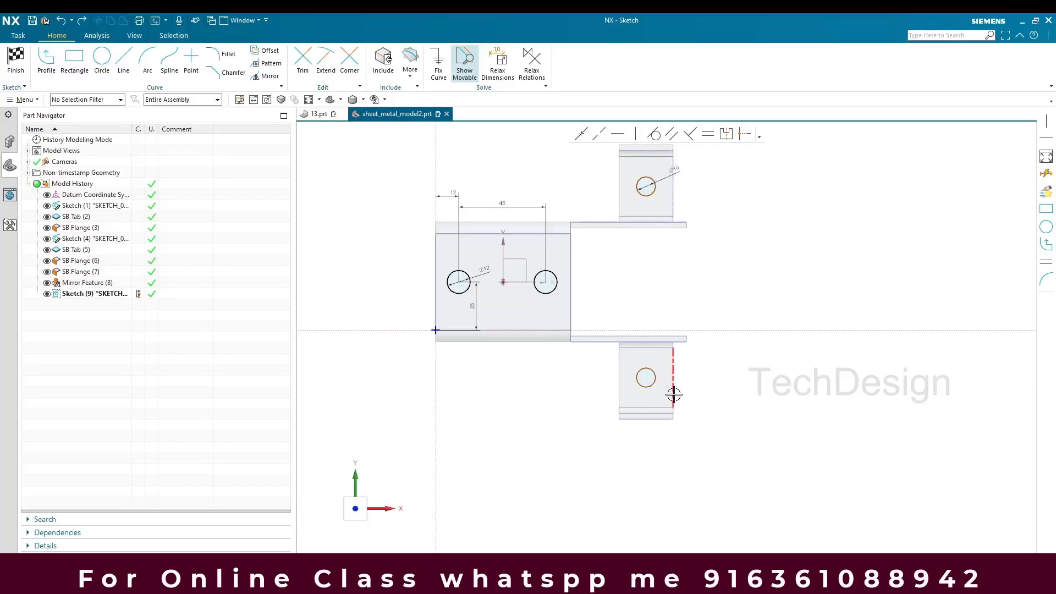
Dimension the circle centre on the -Y lower flange 14 mm from the flange's +X side edge.
{"action": "scroll", "coordinate": [674, 394], "scroll_direction": "down", "scroll_amount": 3}
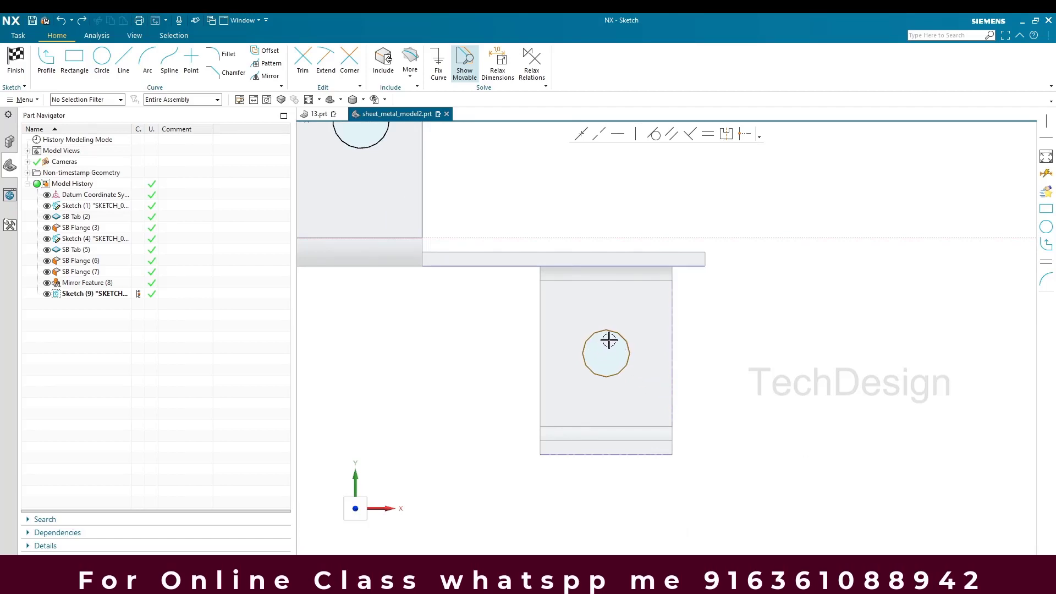
{"action": "left_click", "coordinate": [605, 353]}
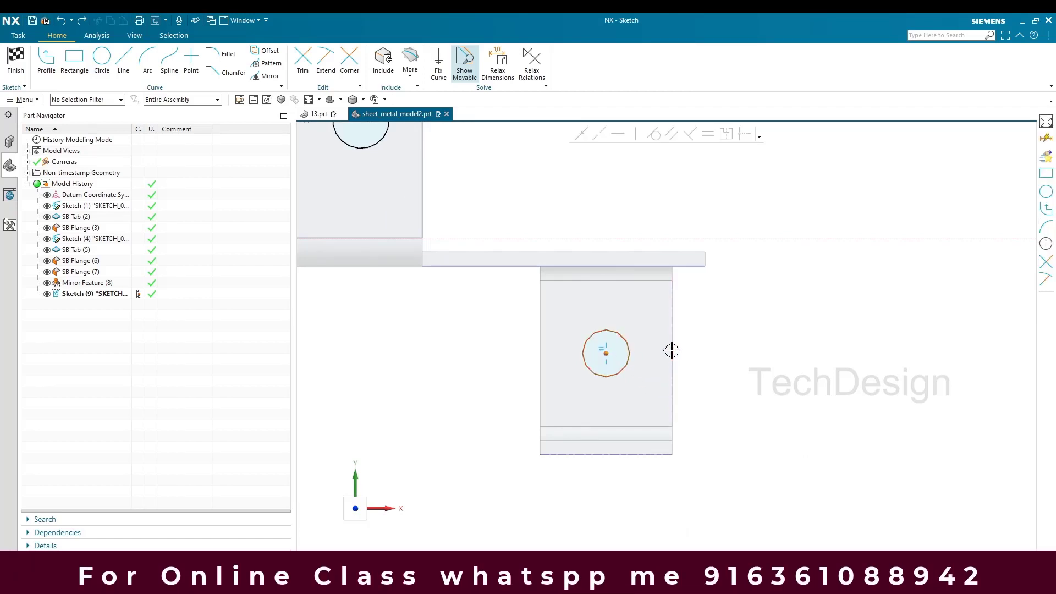
{"action": "left_click", "coordinate": [672, 349]}
{"action": "left_click", "coordinate": [644, 354]}
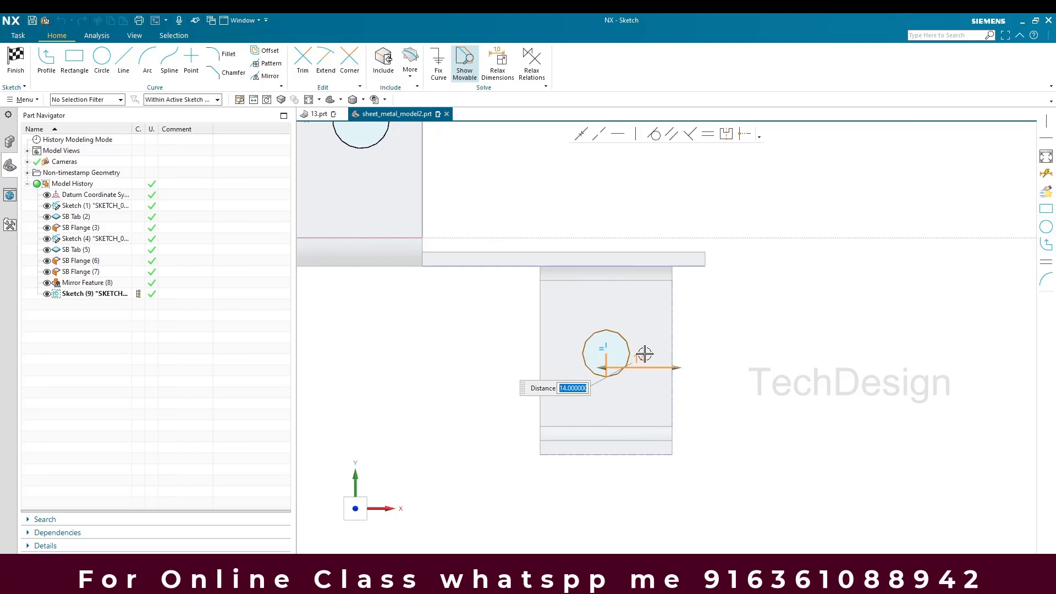
{"action": "type", "text": "14"}
{"action": "key", "text": "Return"}
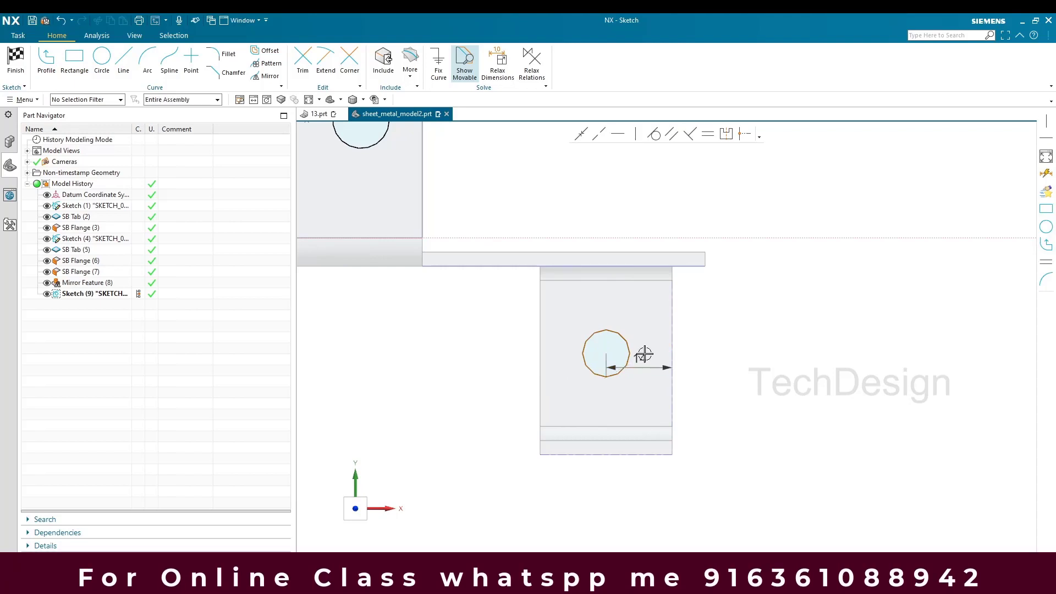
Dimension the circle centre on the -Y lower flange 21.5 mm from the flange's outer lip edge.
{"action": "left_click", "coordinate": [606, 353]}
{"action": "left_click", "coordinate": [606, 353]}
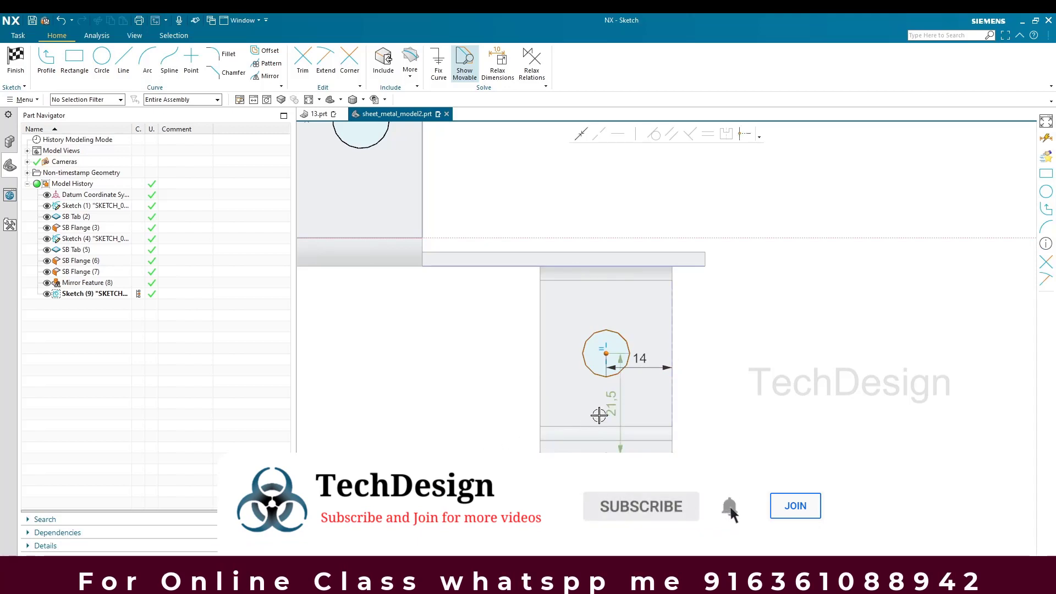
{"action": "left_click", "coordinate": [447, 405]}
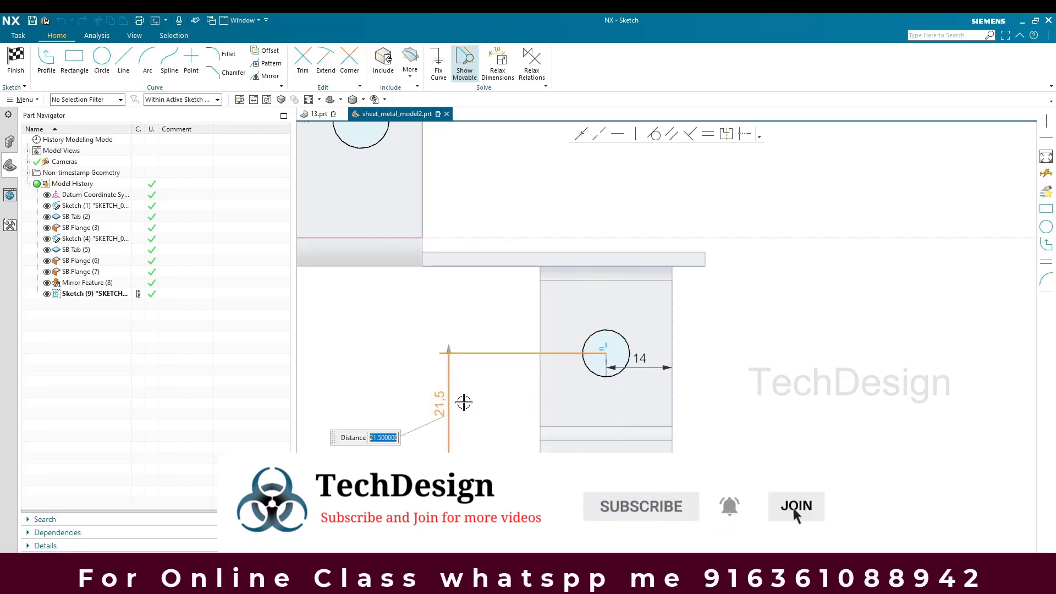
{"action": "middle_click", "coordinate": [465, 464]}
Dimension the circle centre on the +Y lower flange 14 mm from the flange's +X side edge.
{"action": "scroll", "coordinate": [531, 463], "scroll_direction": "down", "scroll_amount": 6}
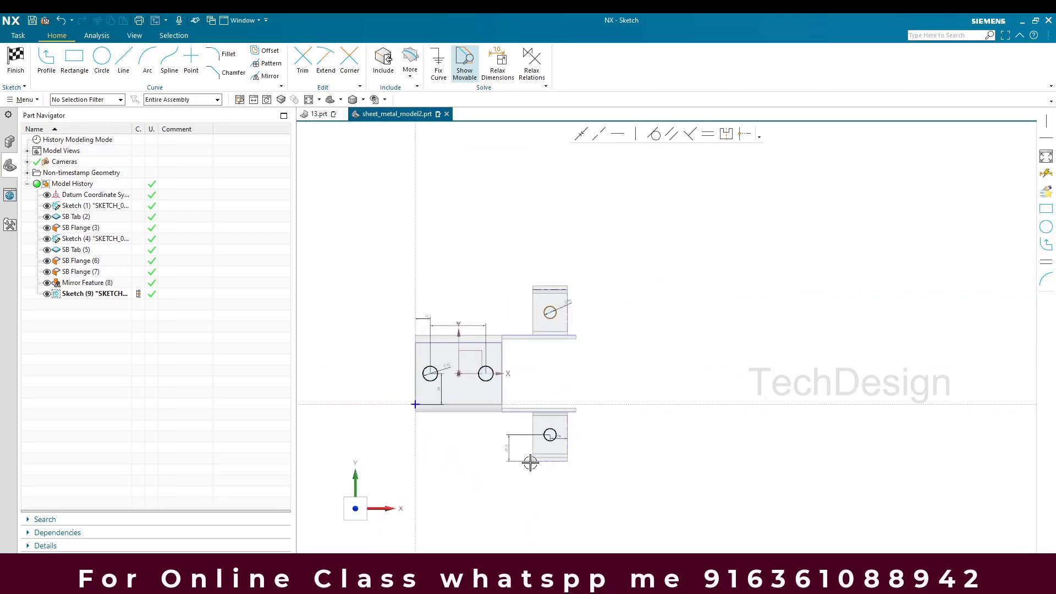
{"action": "scroll", "coordinate": [543, 297], "scroll_direction": "up", "scroll_amount": 6}
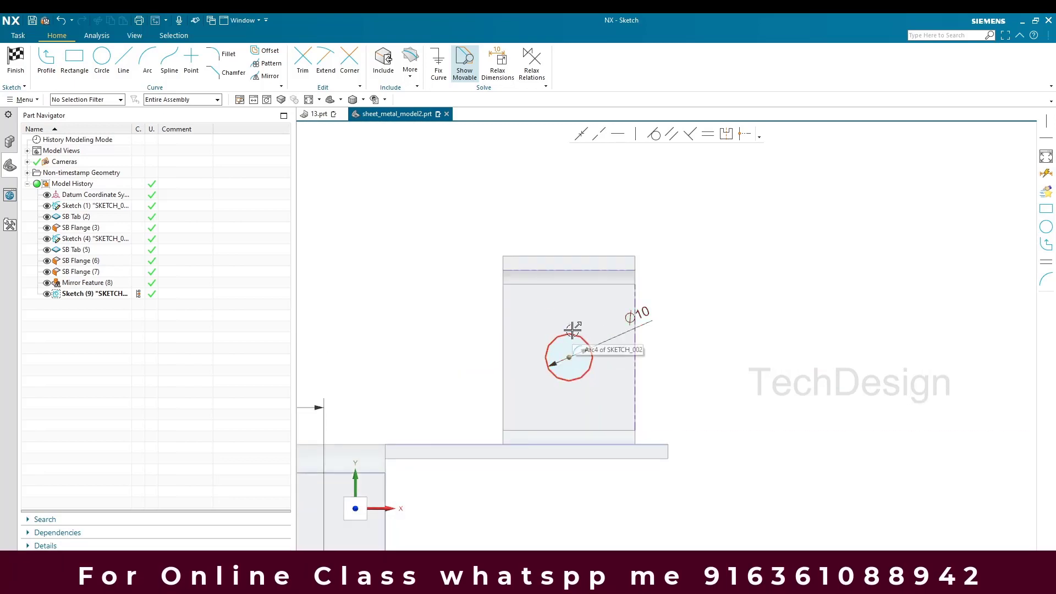
{"action": "left_click", "coordinate": [570, 359]}
{"action": "left_click", "coordinate": [634, 363]}
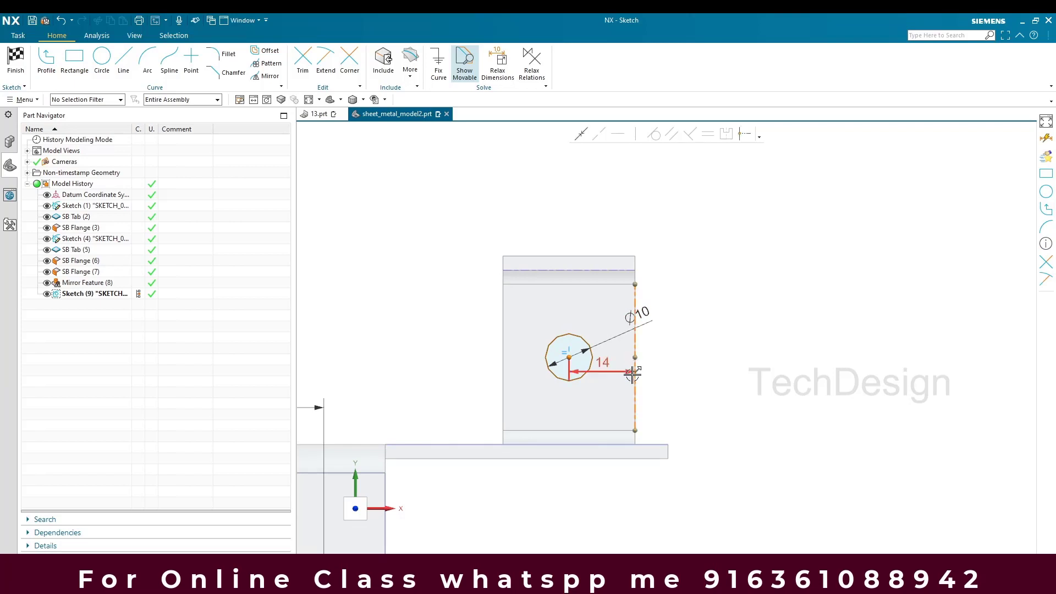
{"action": "left_click", "coordinate": [608, 365]}
{"action": "key", "text": "Return"}
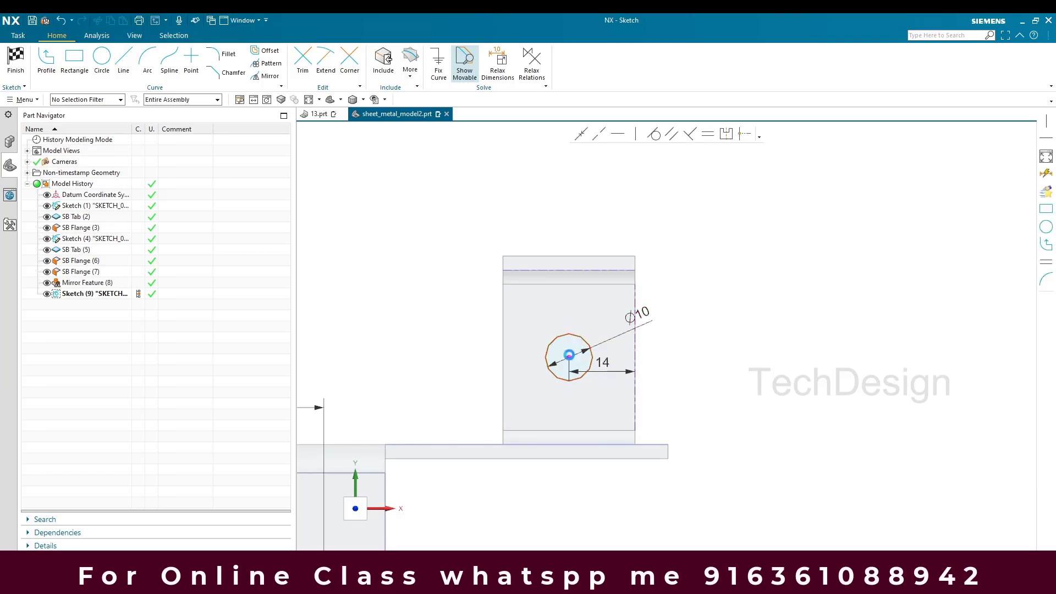
Dimension the circle centre on the +Y lower flange 21.5 mm from its outer lip edge and place that dimension outside the flange.
{"action": "left_click", "coordinate": [569, 357]}
{"action": "left_click", "coordinate": [582, 256]}
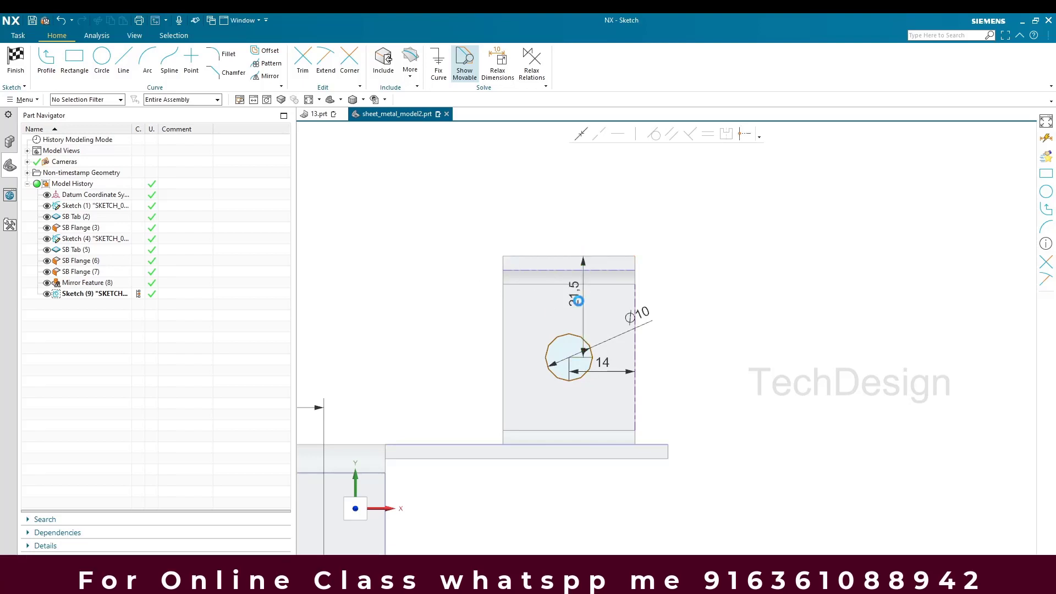
{"action": "left_click", "coordinate": [578, 301]}
{"action": "key", "text": "Return"}
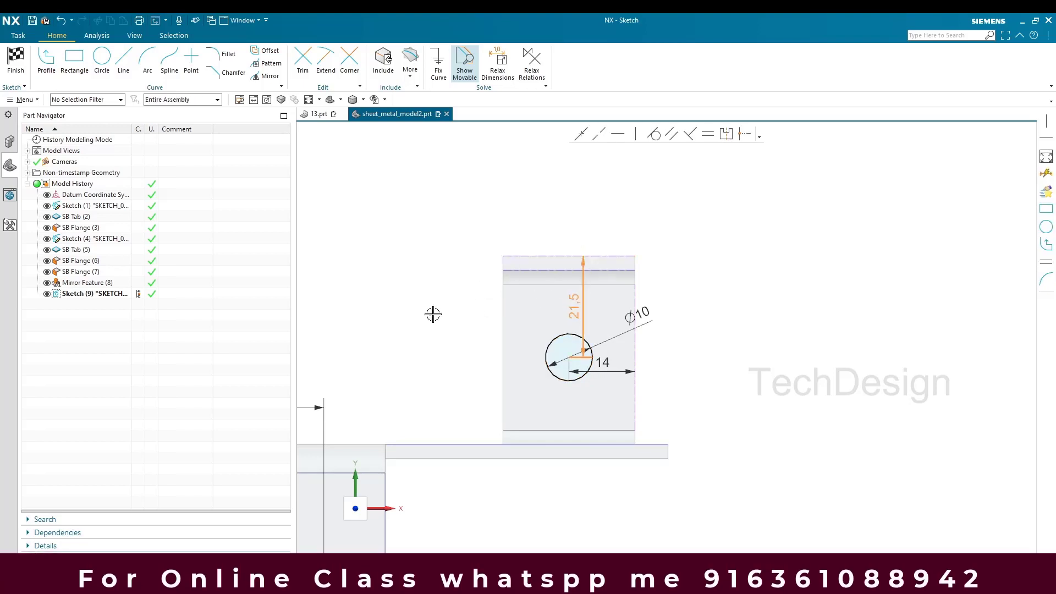
{"action": "left_click_drag", "start_coordinate": [466, 309], "coordinate": [469, 309]}
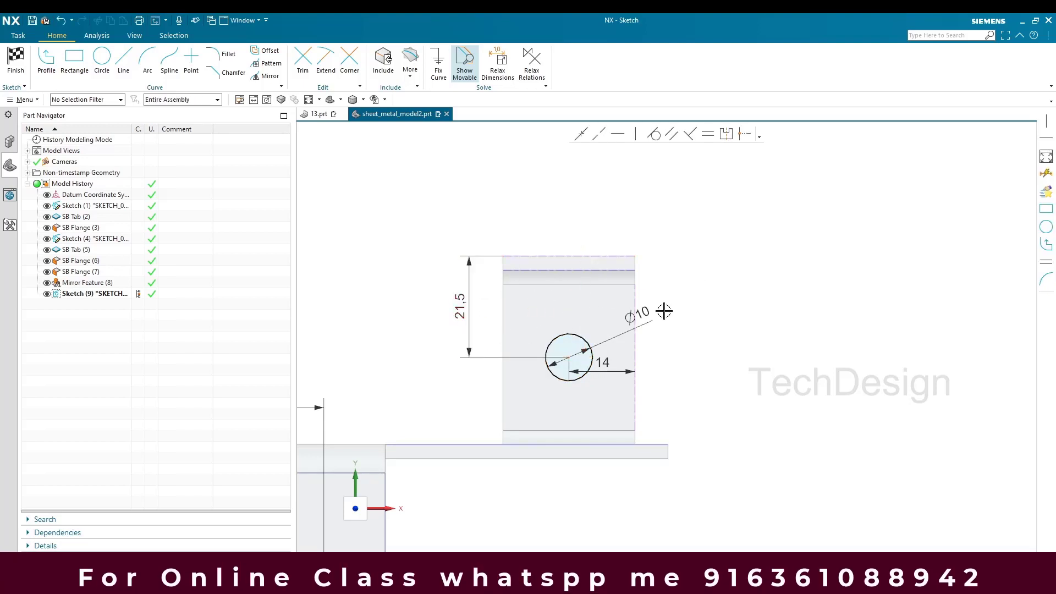
Finish the four-circle hole sketch and switch from Modeling to the Sheet Metal application.
{"action": "key", "text": "ctrl+f"}
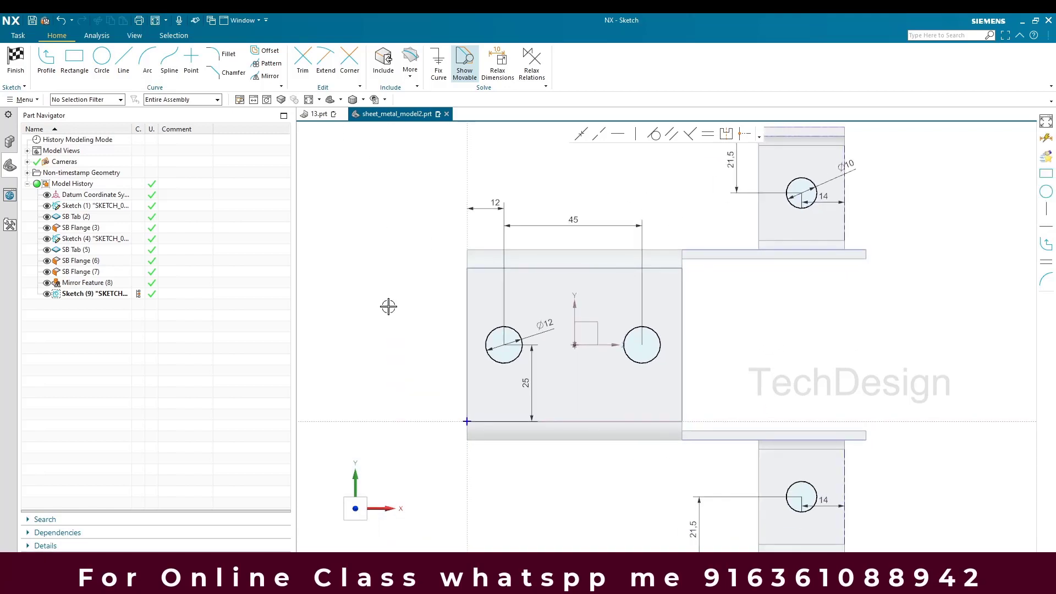
{"action": "scroll", "coordinate": [389, 307], "scroll_direction": "up", "scroll_amount": 2}
{"action": "left_click", "coordinate": [23, 70]}
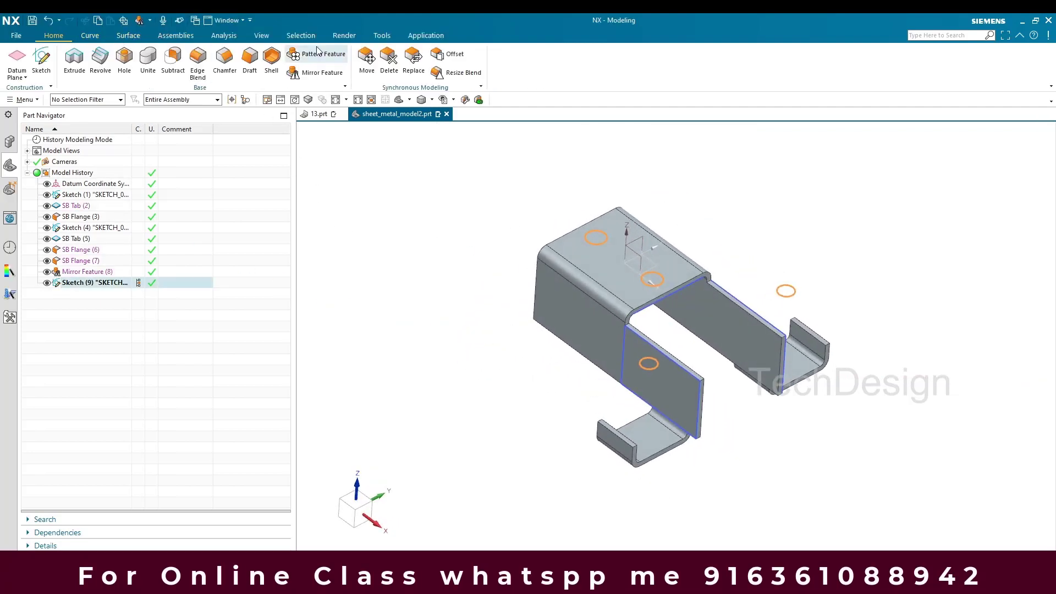
{"action": "left_click", "coordinate": [418, 39]}
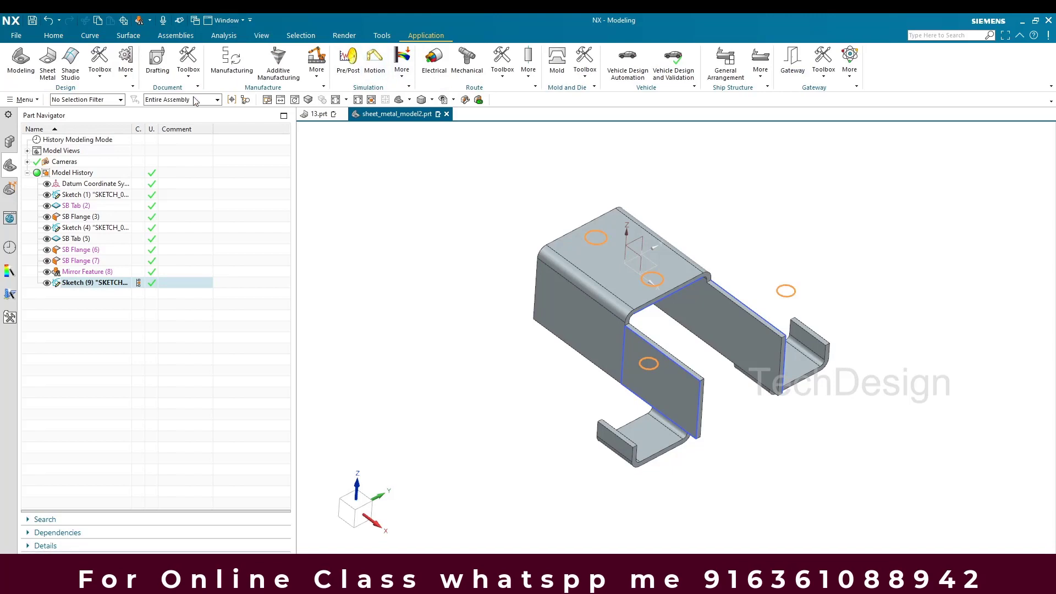
{"action": "left_click", "coordinate": [47, 74]}
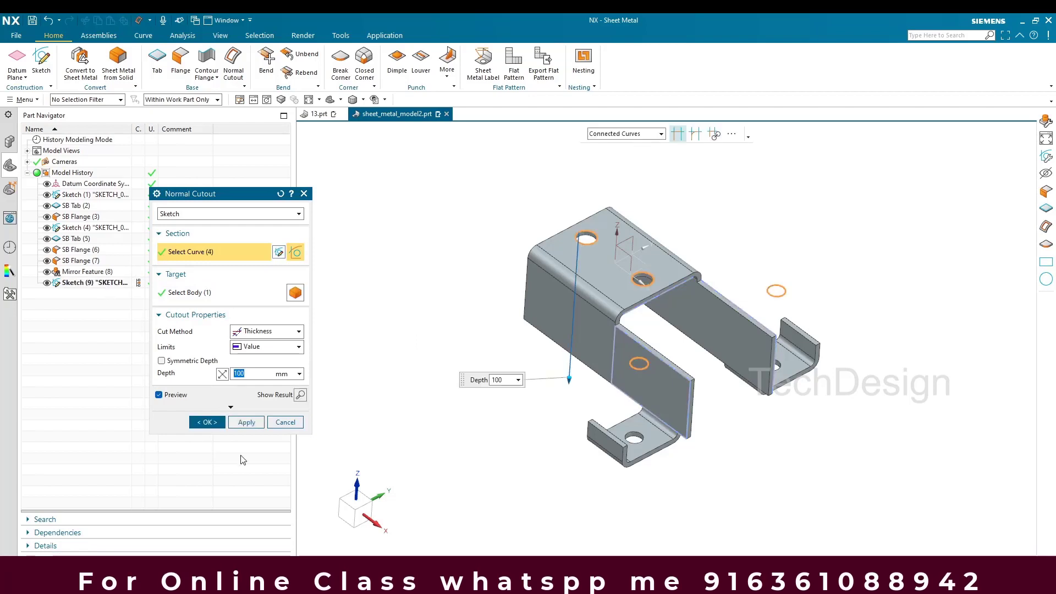
Cut the four circles through the bracket with a 100 mm deep Normal Cutout, and check the cross-shaped slot's dimensions on the drawing.
{"action": "left_click", "coordinate": [207, 422]}
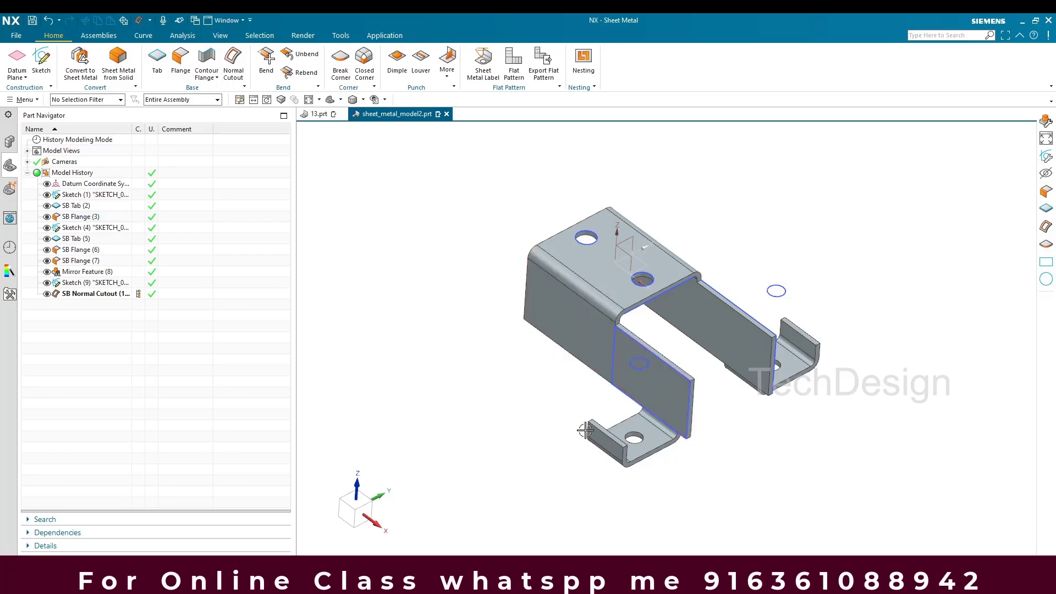
{"action": "left_click", "coordinate": [601, 581]}
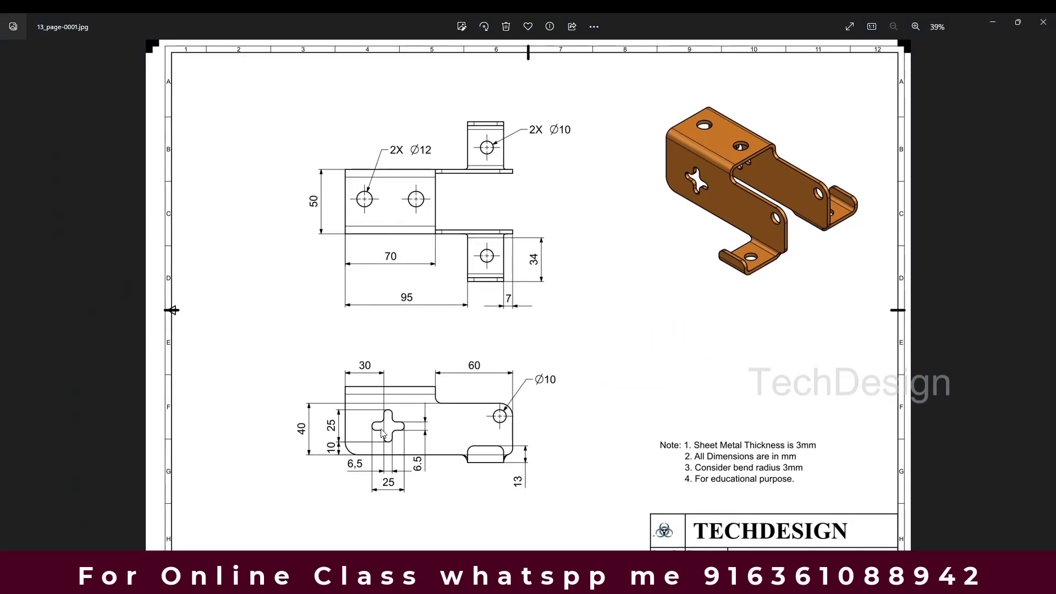
{"action": "left_click", "coordinate": [993, 27]}
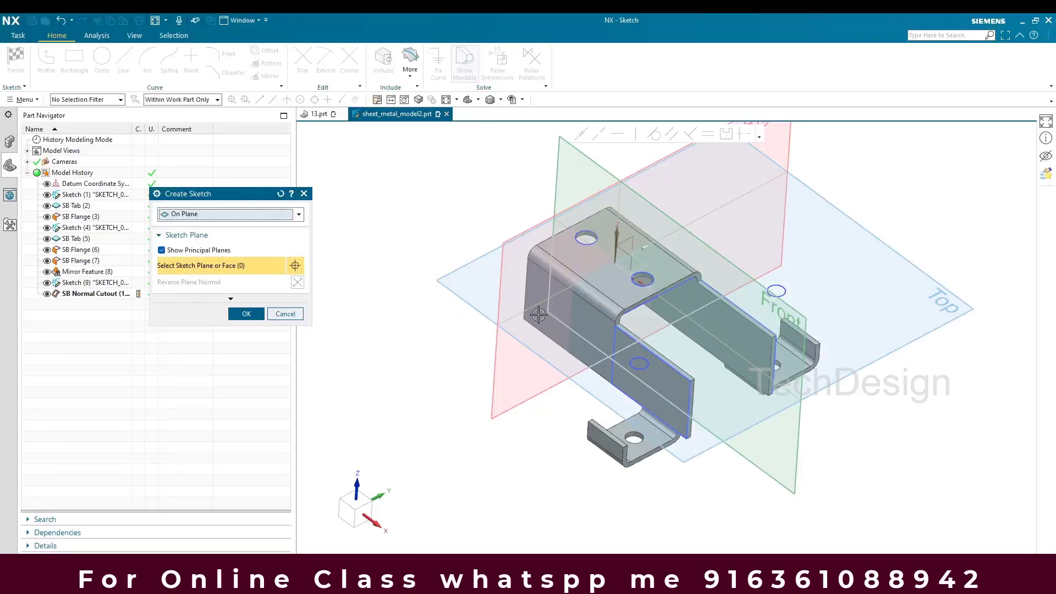
Start a sketch on the outer face of the -Y side plate and draw an upright rectangle about 6.5 mm wide and 19.5 mm high.
{"action": "left_click", "coordinate": [539, 315]}
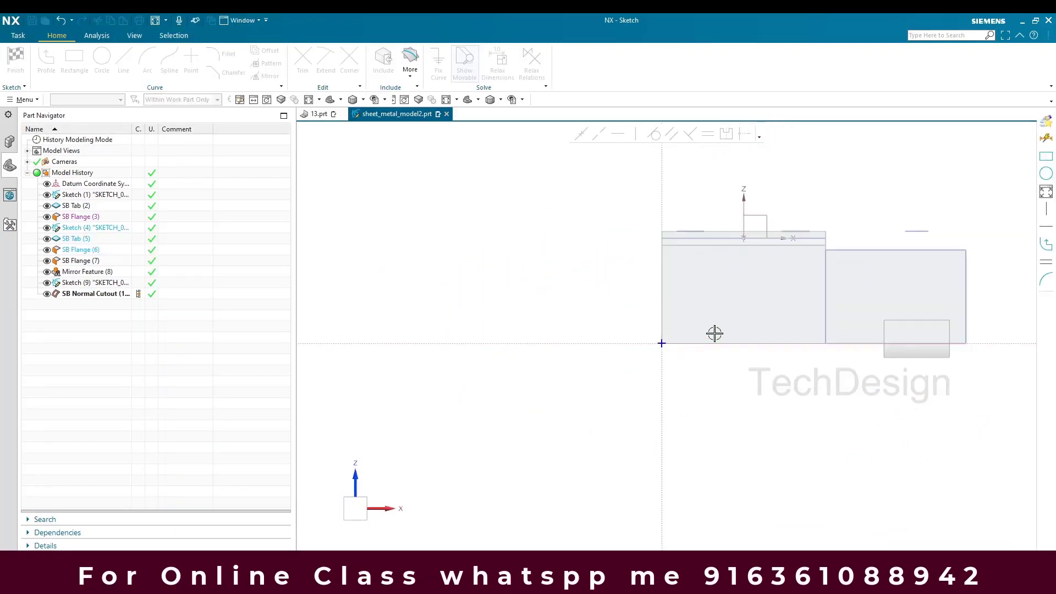
{"action": "left_click", "coordinate": [72, 62]}
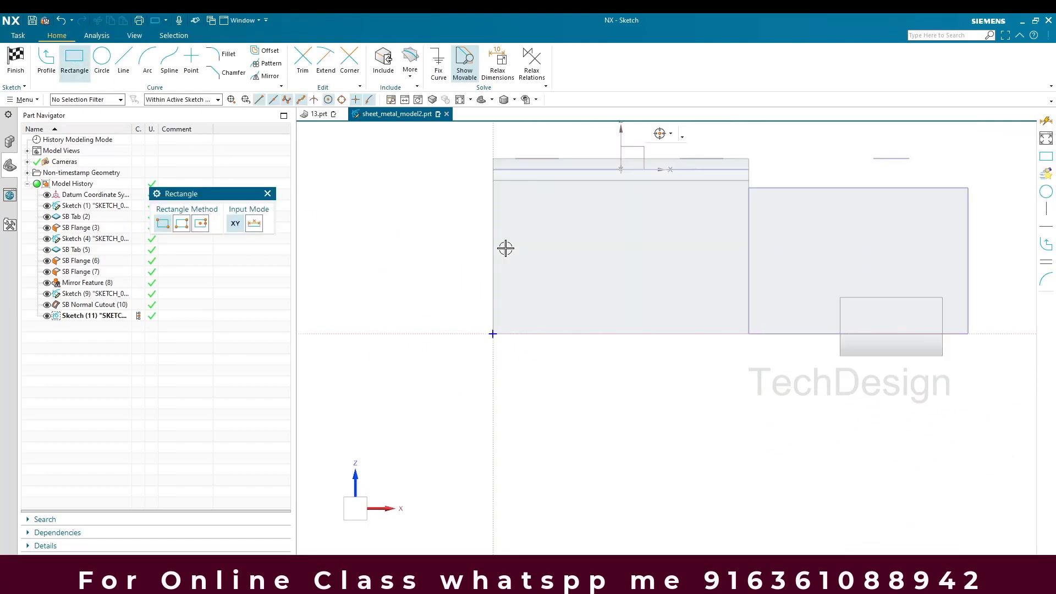
{"action": "scroll", "coordinate": [504, 247], "scroll_direction": "up", "scroll_amount": 3}
{"action": "left_click", "coordinate": [656, 185]}
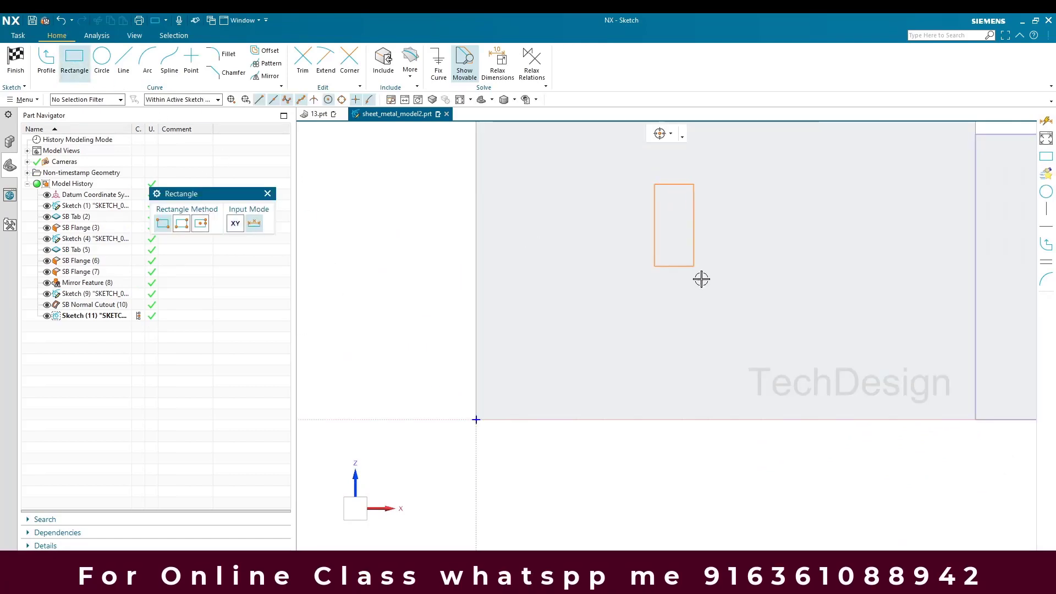
{"action": "left_click", "coordinate": [701, 324]}
{"action": "left_click", "coordinate": [580, 223]}
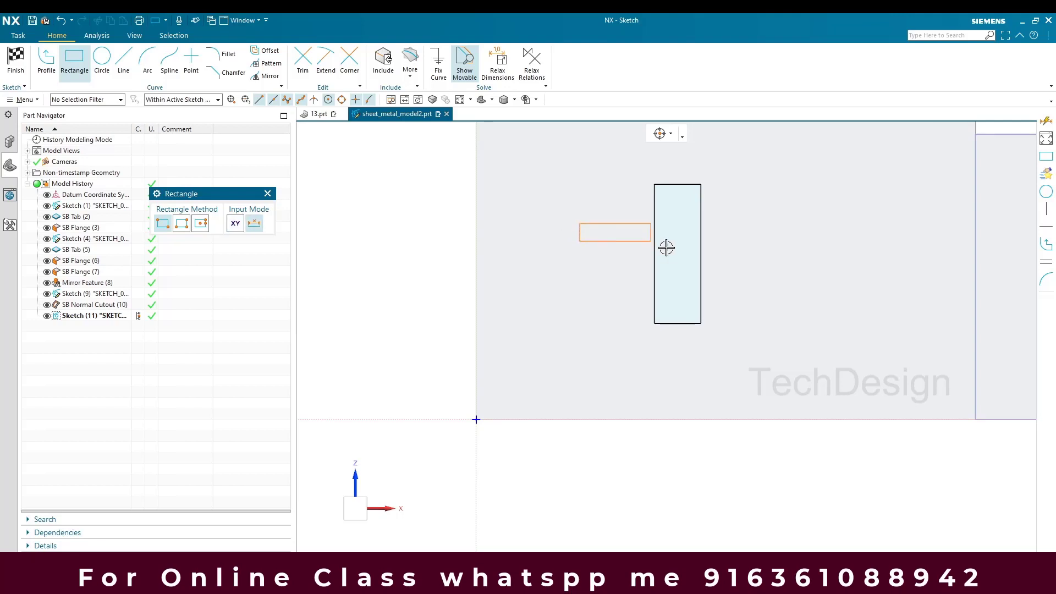
{"action": "left_click", "coordinate": [757, 284]}
{"action": "key", "text": "Escape"}
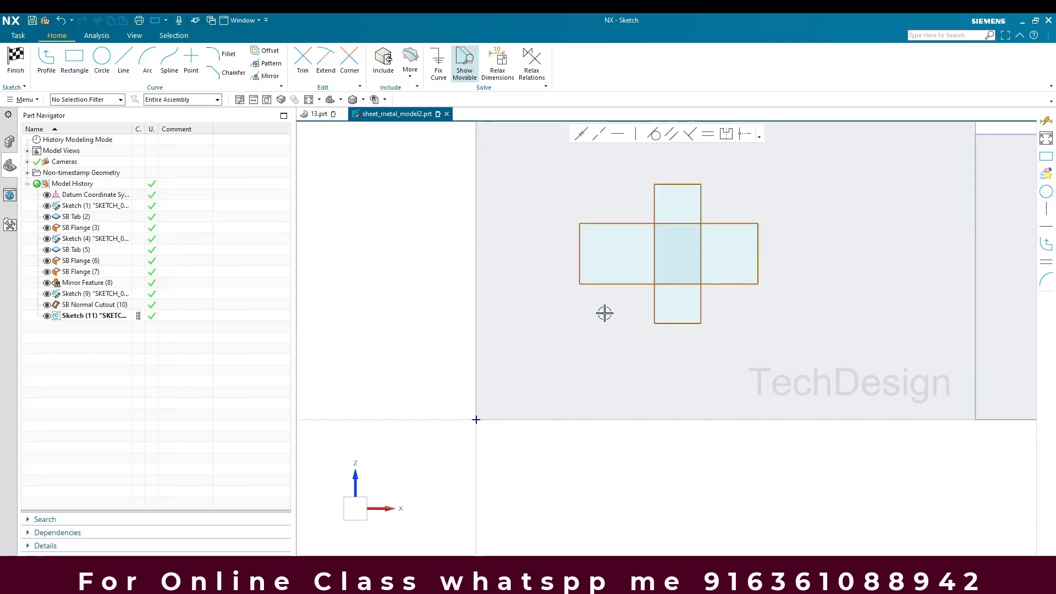
{"action": "scroll", "coordinate": [604, 313], "scroll_direction": "up", "scroll_amount": 2}
{"action": "key", "text": "ctrl+z"}
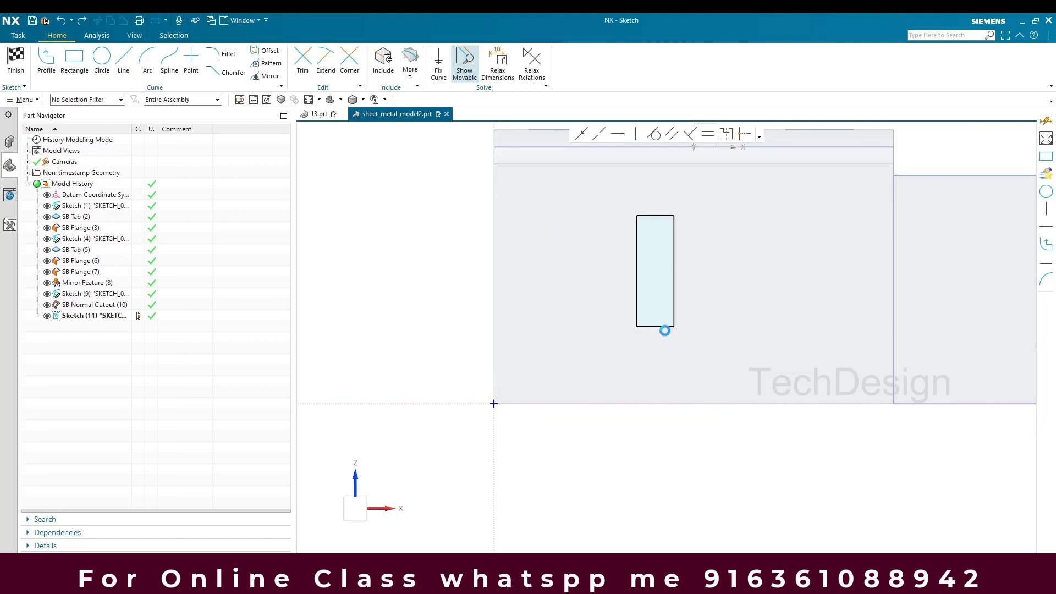
Set the upright rectangle's width to 6.5 mm and its height to 25 mm.
{"action": "key", "text": "d"}
{"action": "left_click", "coordinate": [663, 327]}
{"action": "left_click", "coordinate": [661, 351]}
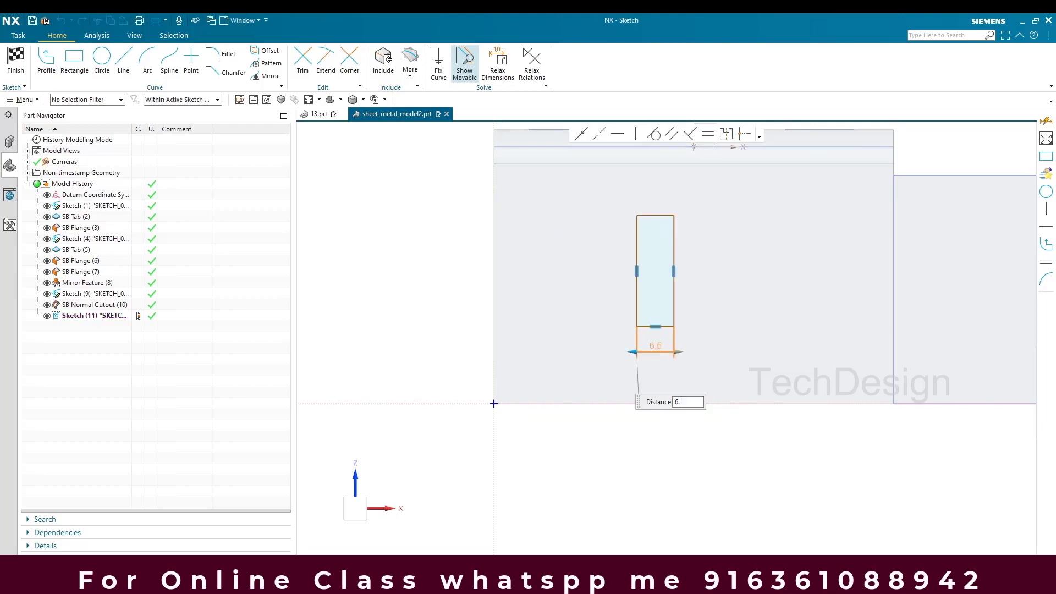
{"action": "key", "text": "Escape"}
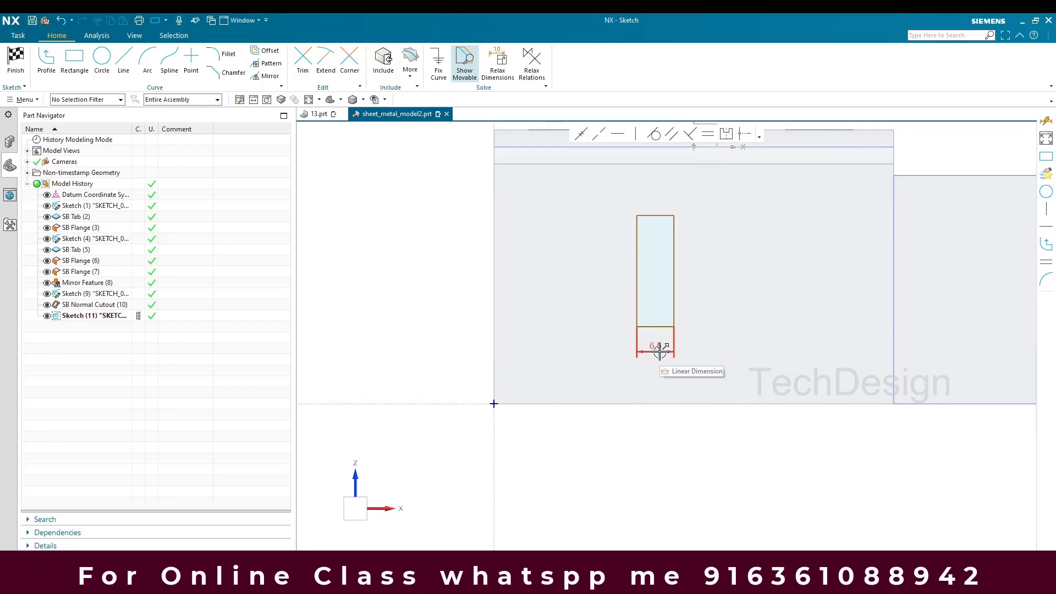
{"action": "left_click", "coordinate": [674, 271]}
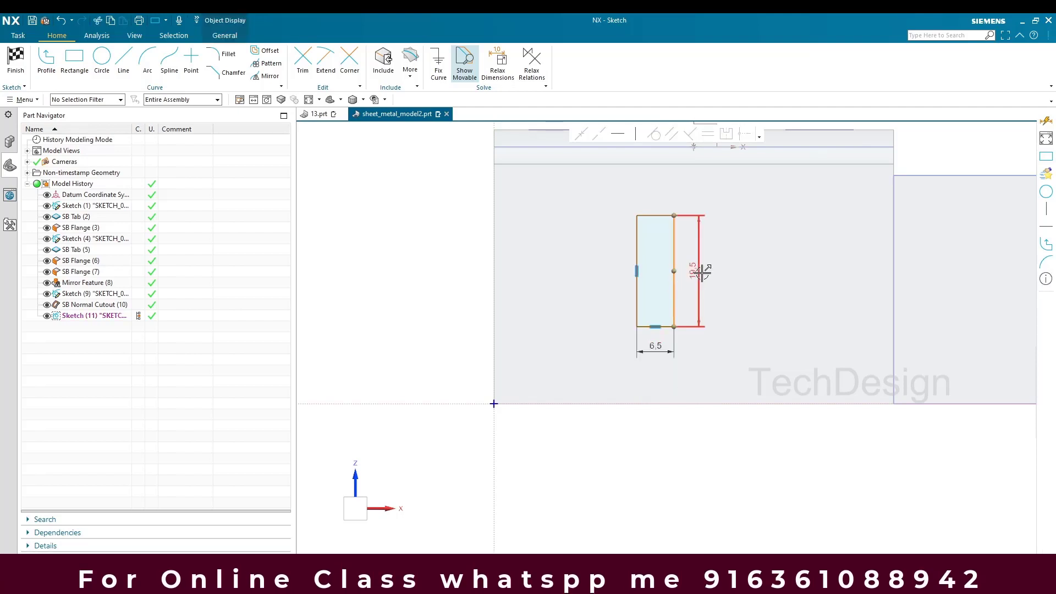
{"action": "left_click", "coordinate": [698, 269]}
{"action": "type", "text": "25"}
{"action": "key", "text": "Return"}
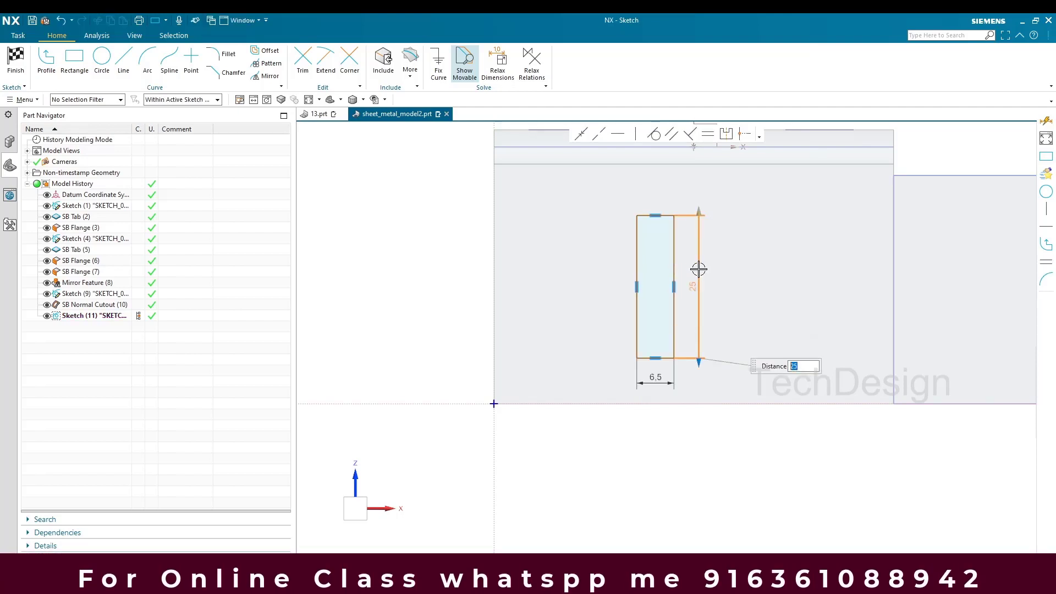
{"action": "key", "text": "Escape"}
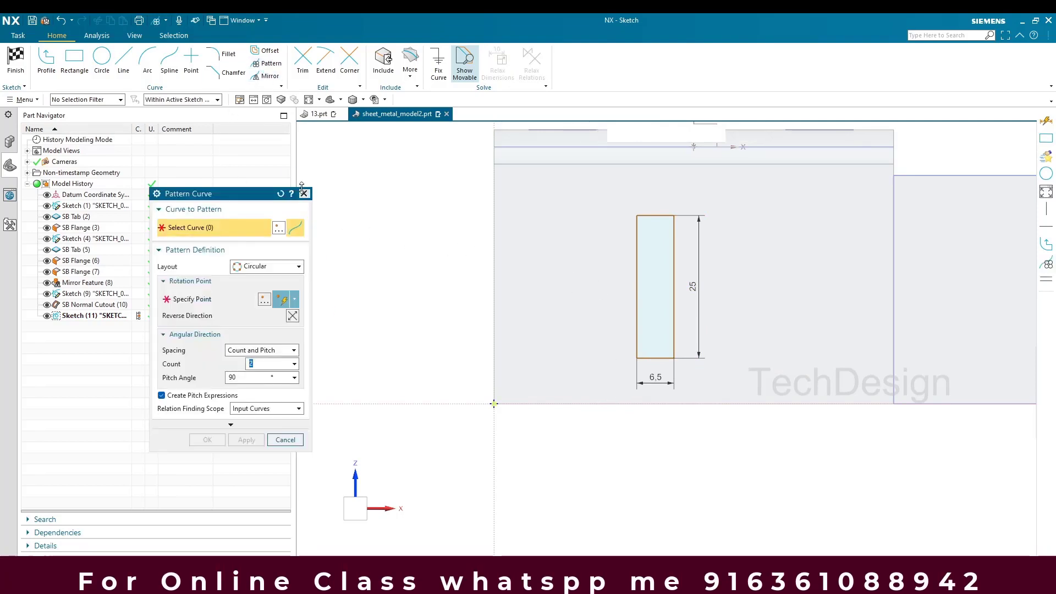
Pattern the rectangle circularly about the point halfway between the midpoints of its short edges, with count 2 and pitch angle 90°.
{"action": "left_click", "coordinate": [639, 246]}
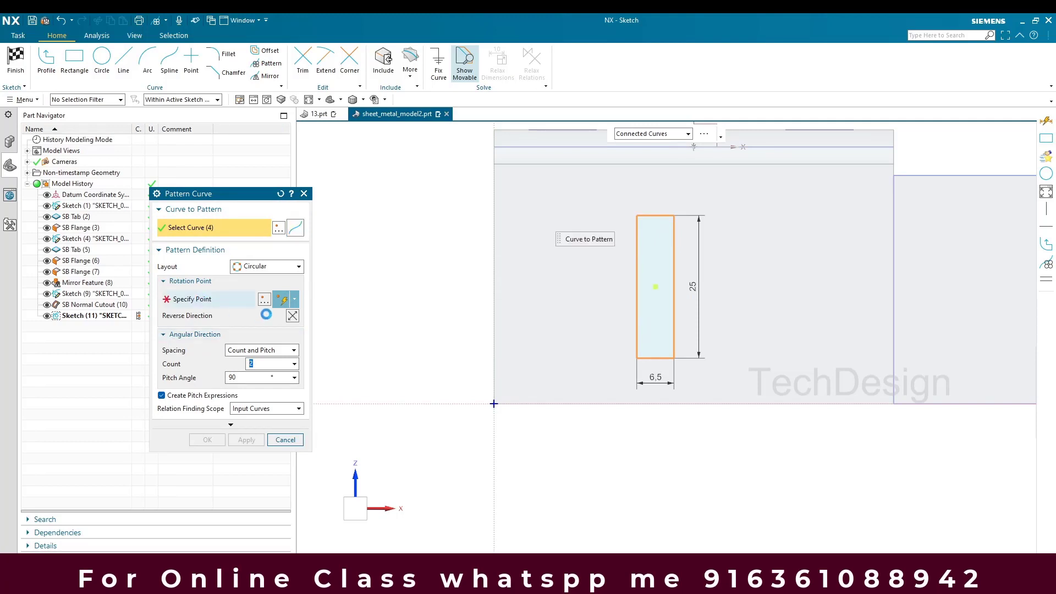
{"action": "left_click", "coordinate": [296, 301]}
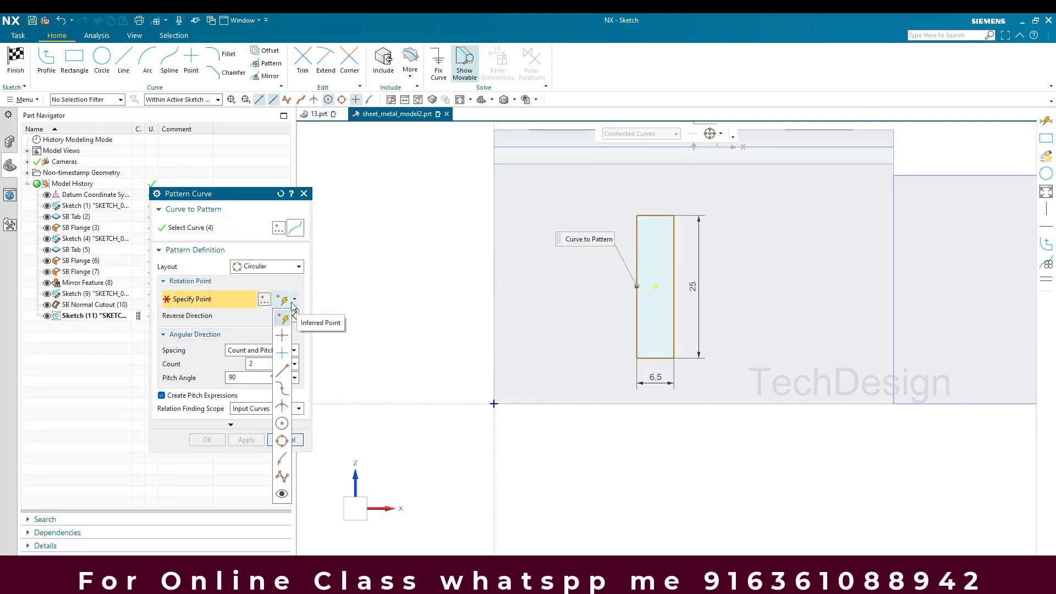
{"action": "left_click", "coordinate": [264, 300]}
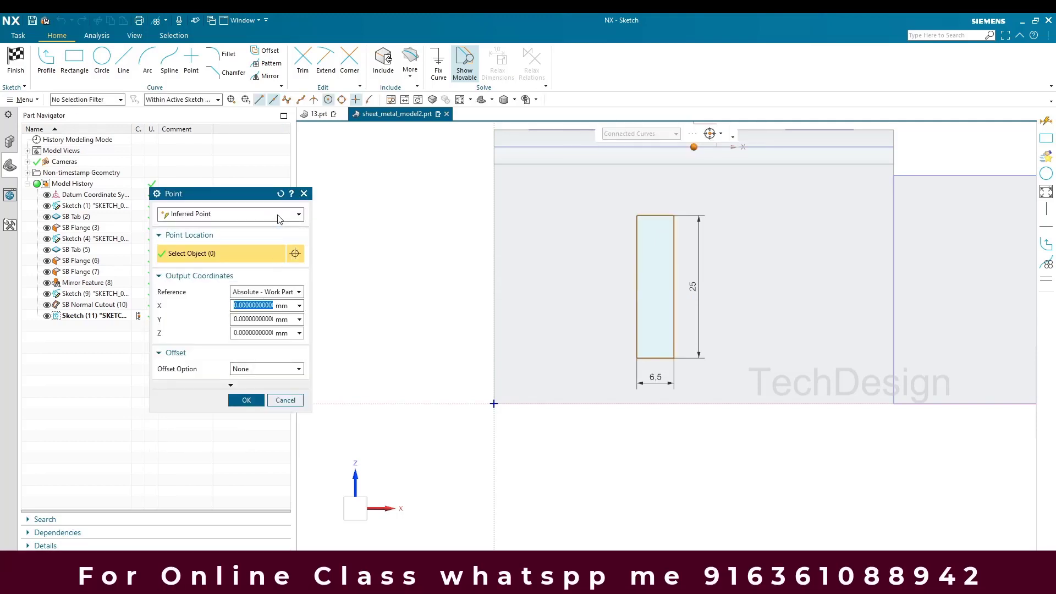
{"action": "left_click", "coordinate": [280, 214]}
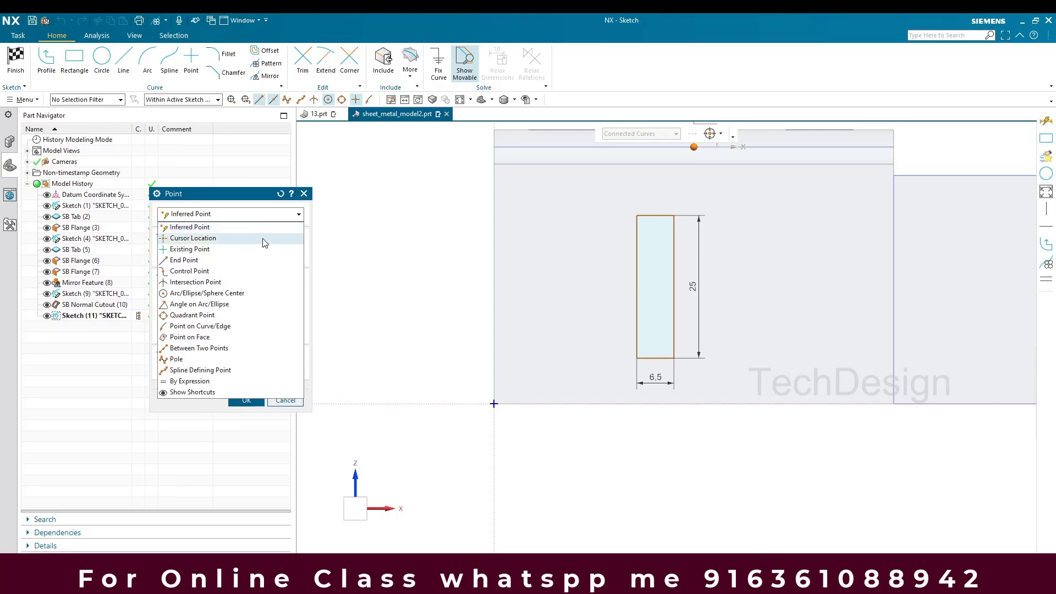
{"action": "left_click", "coordinate": [251, 348]}
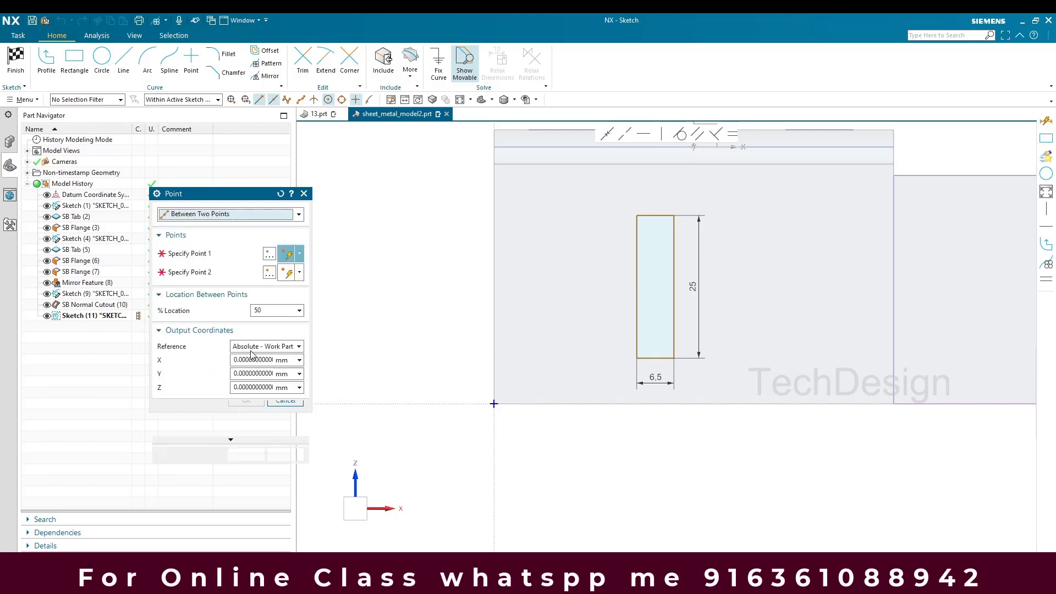
{"action": "left_click", "coordinate": [655, 358]}
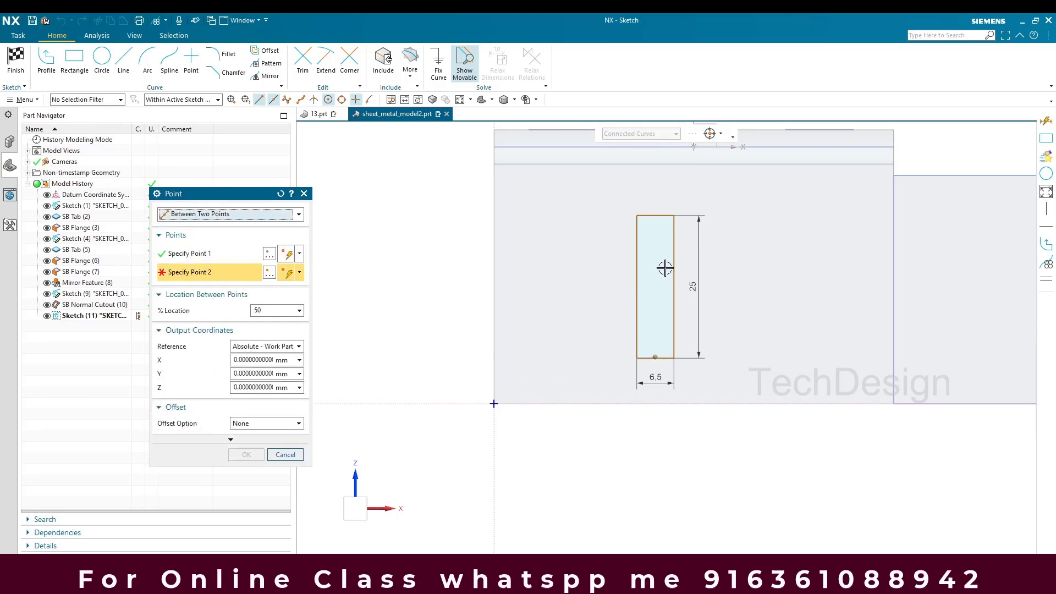
{"action": "left_click", "coordinate": [655, 215]}
{"action": "left_click", "coordinate": [250, 458]}
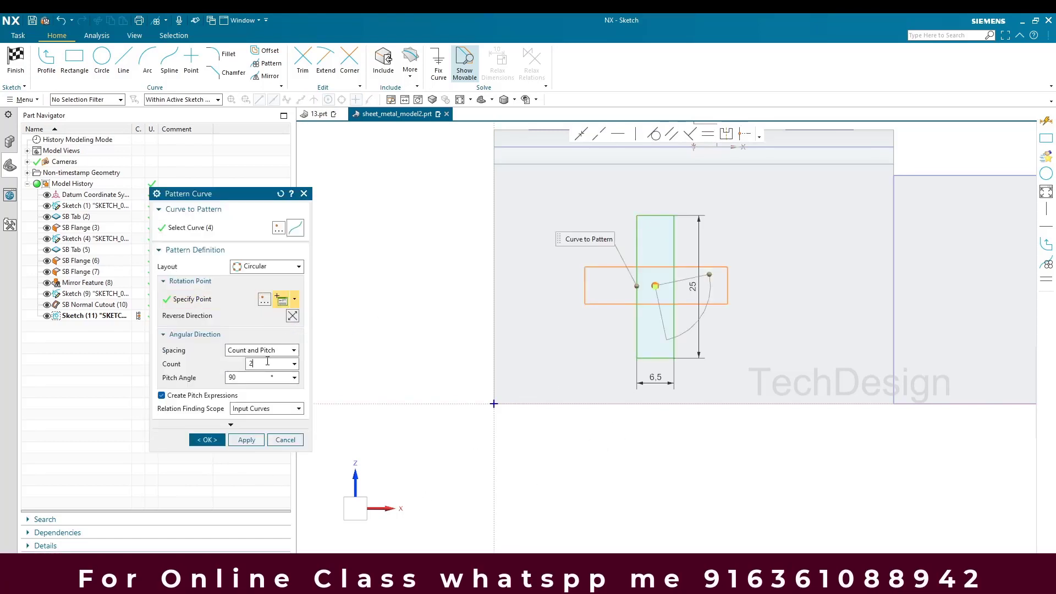
{"action": "left_click", "coordinate": [241, 378]}
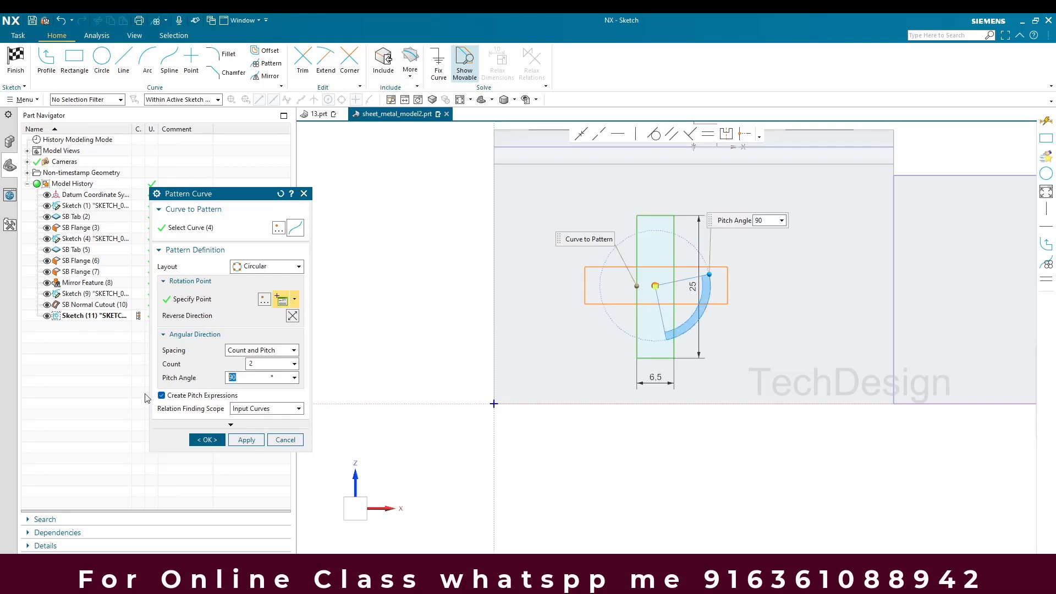
{"action": "left_click", "coordinate": [207, 440]}
Round the end corners of both crossed rectangles with 3 mm radius sketch fillets.
{"action": "scroll", "coordinate": [721, 348], "scroll_direction": "up", "scroll_amount": 3}
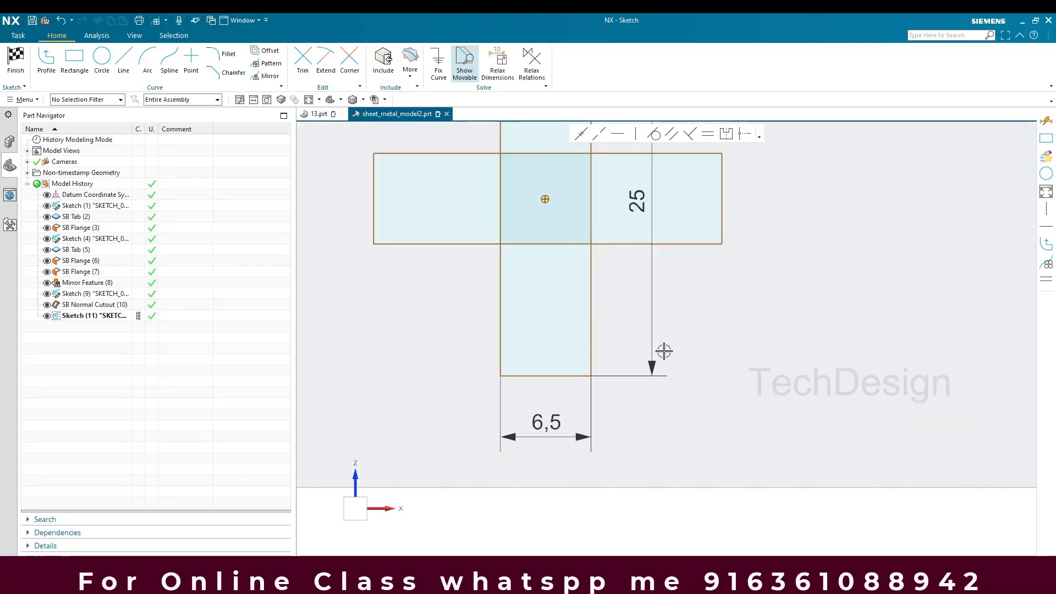
{"action": "scroll", "coordinate": [665, 349], "scroll_direction": "down", "scroll_amount": 2}
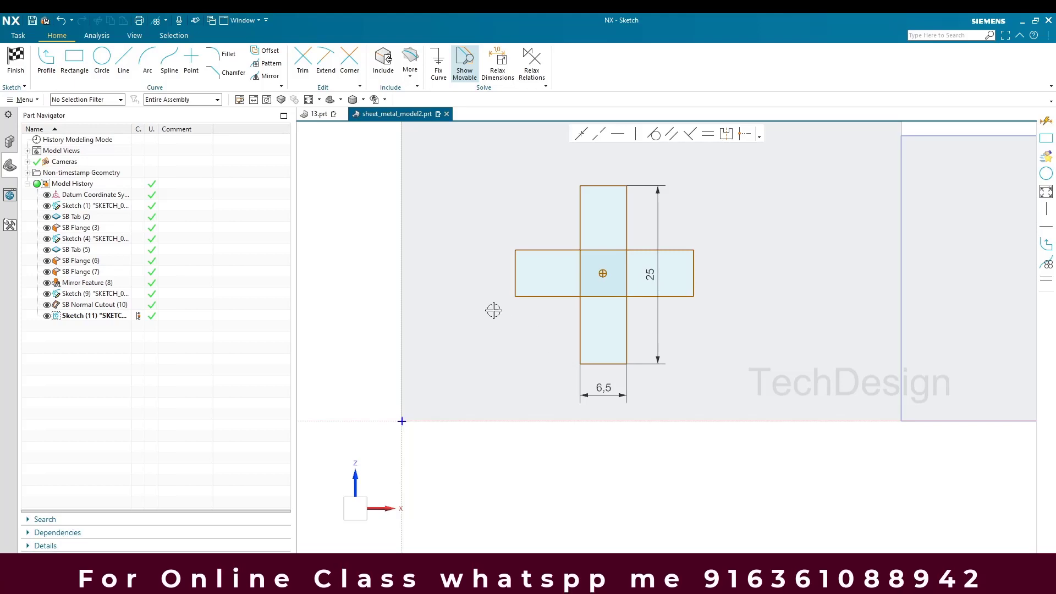
{"action": "left_click", "coordinate": [227, 57]}
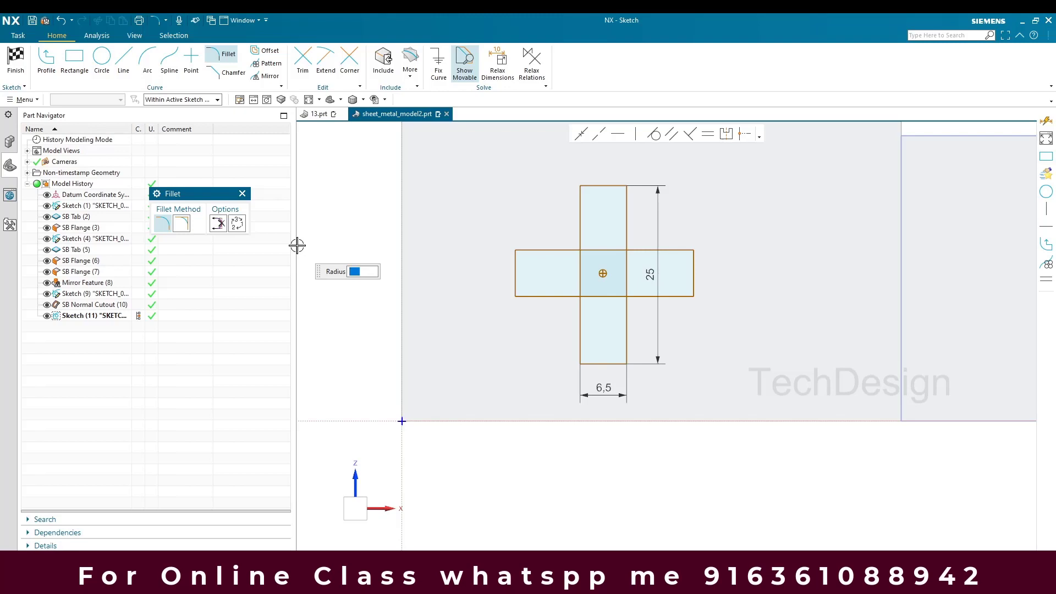
{"action": "scroll", "coordinate": [611, 392], "scroll_direction": "up", "scroll_amount": 3}
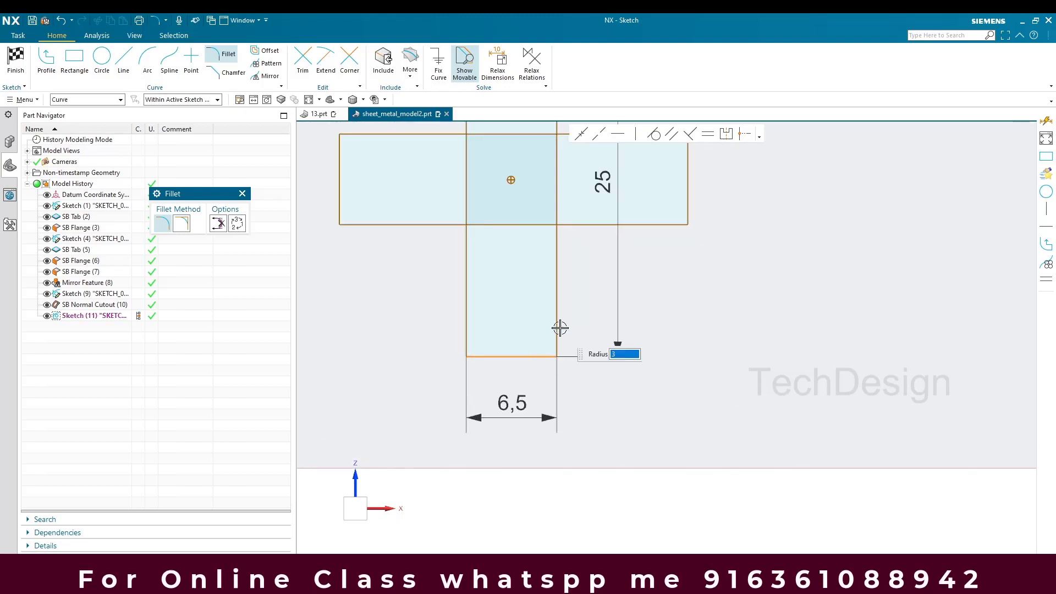
{"action": "left_click", "coordinate": [527, 358]}
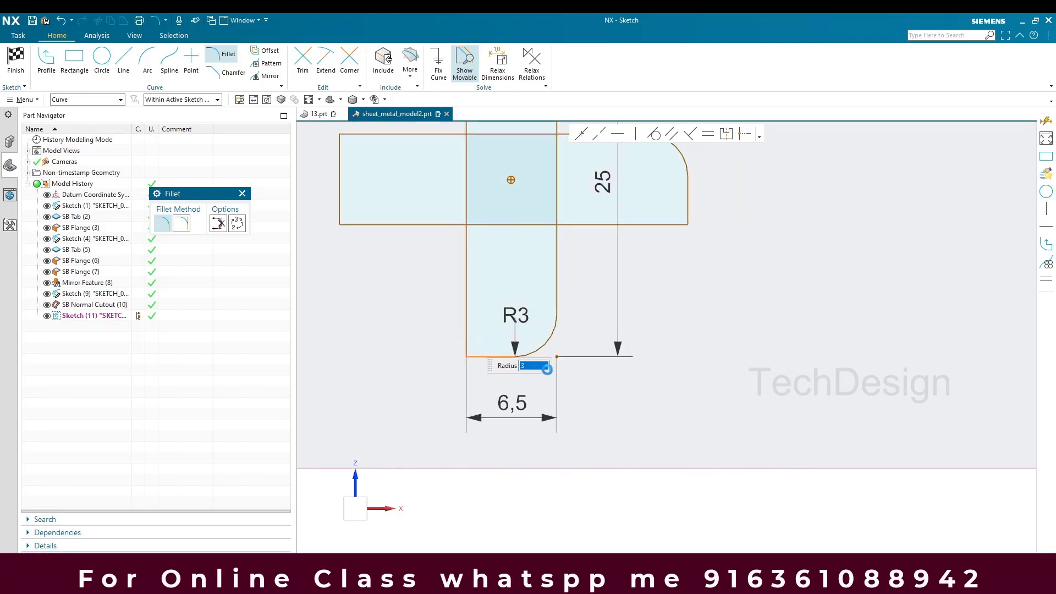
{"action": "scroll", "coordinate": [546, 368], "scroll_direction": "down", "scroll_amount": 4}
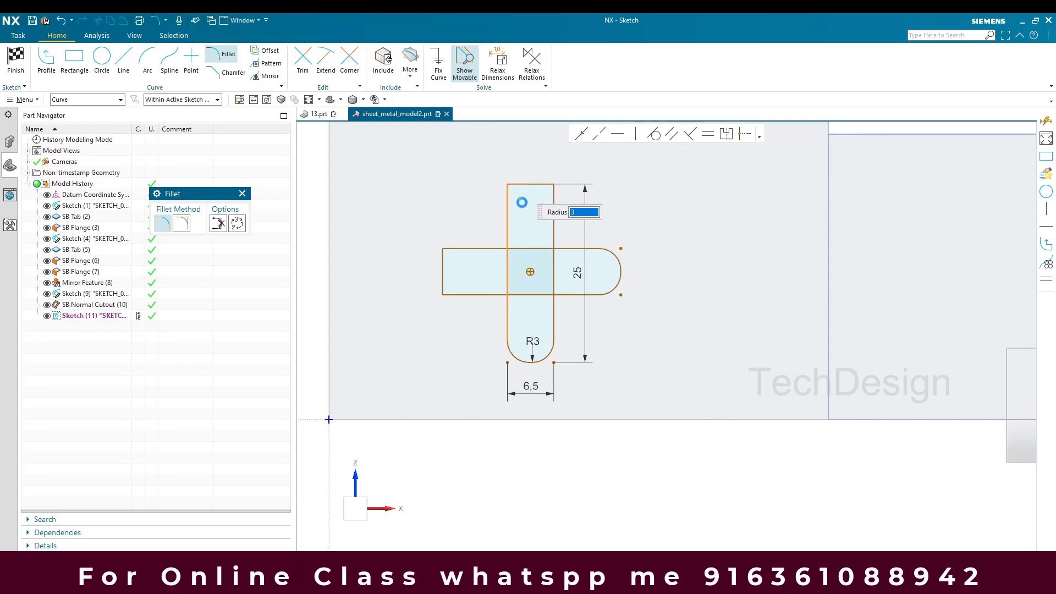
{"action": "left_click", "coordinate": [548, 186]}
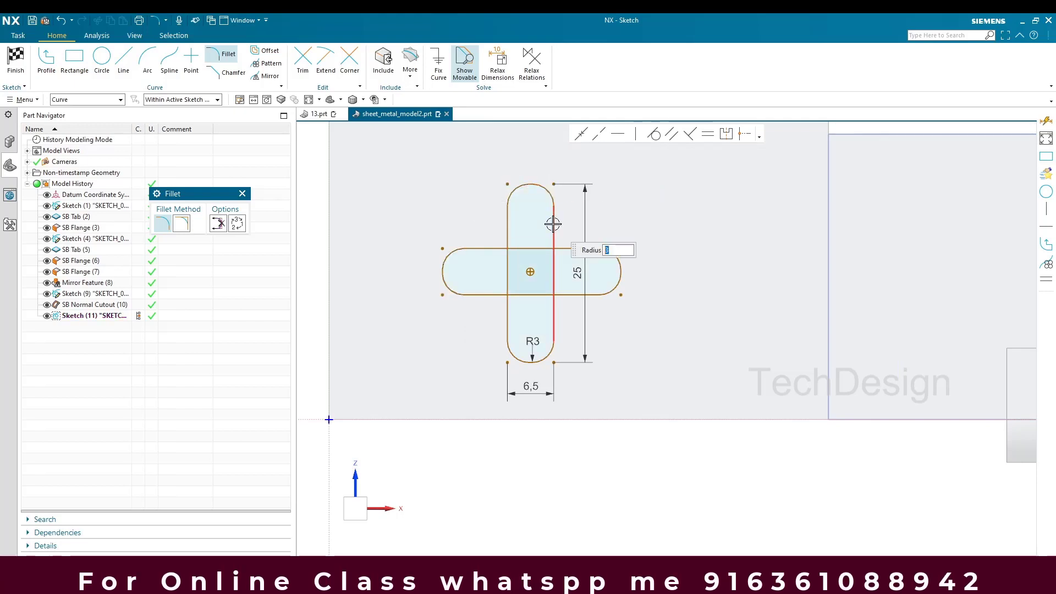
{"action": "key", "text": "Escape"}
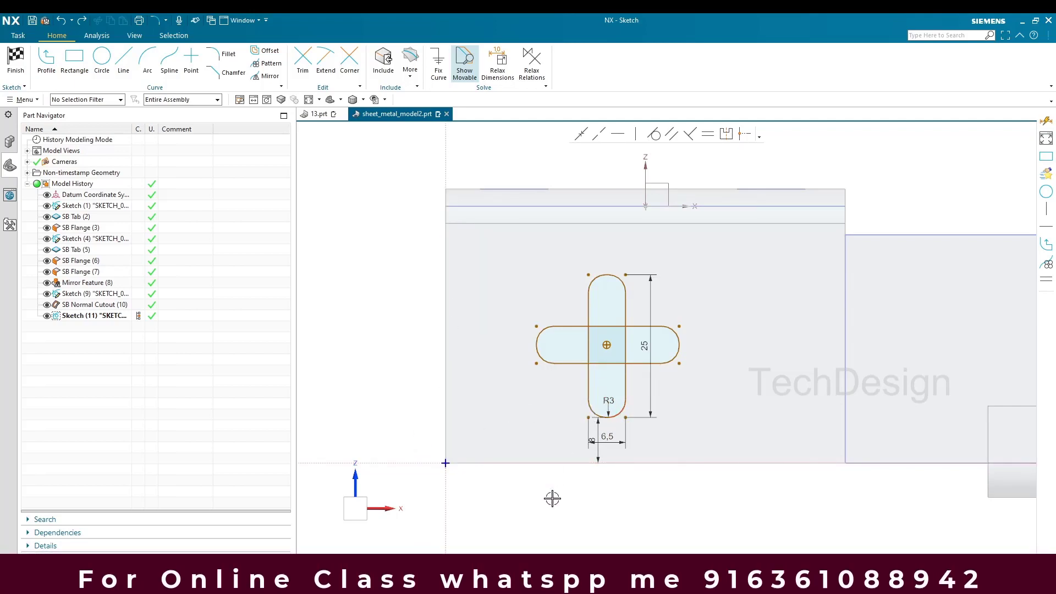
Finish the sketch and cut the outer outline of the cross through both side plates with Normal Cutout, 100 mm deep.
{"action": "left_click", "coordinate": [15, 60]}
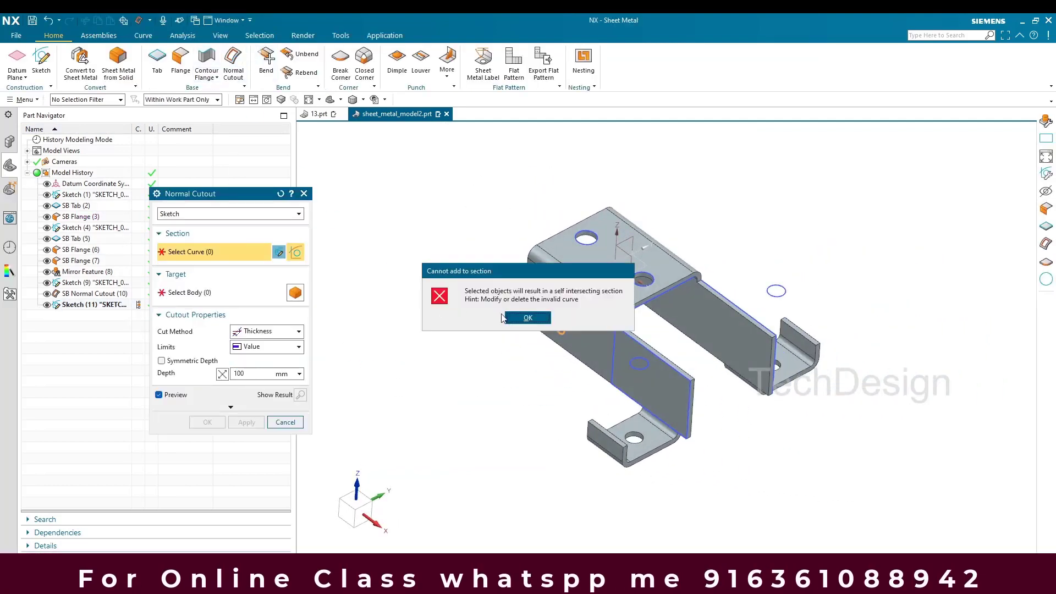
{"action": "left_click", "coordinate": [527, 319]}
{"action": "scroll", "coordinate": [555, 279], "scroll_direction": "up", "scroll_amount": 5}
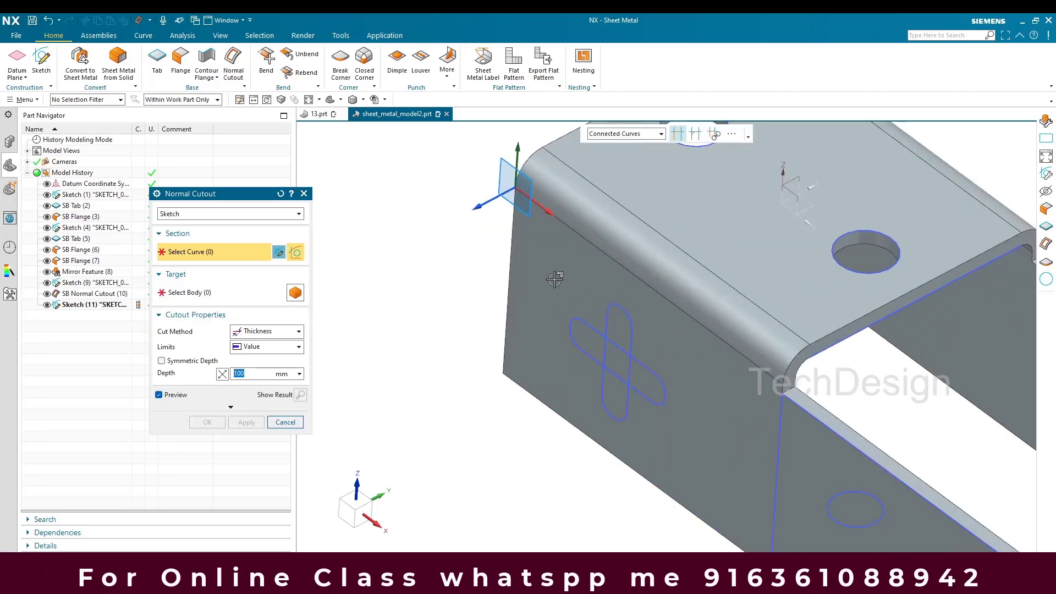
{"action": "left_click", "coordinate": [628, 315]}
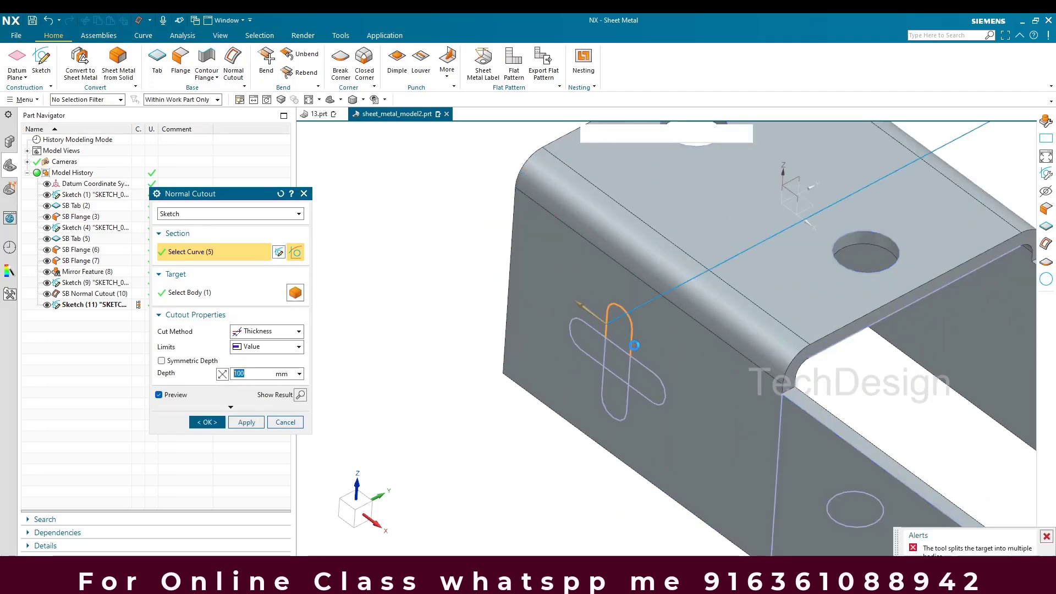
{"action": "scroll", "coordinate": [679, 406], "scroll_direction": "up", "scroll_amount": 5}
{"action": "scroll", "coordinate": [732, 388], "scroll_direction": "down", "scroll_amount": 4}
{"action": "scroll", "coordinate": [538, 406], "scroll_direction": "down", "scroll_amount": 4}
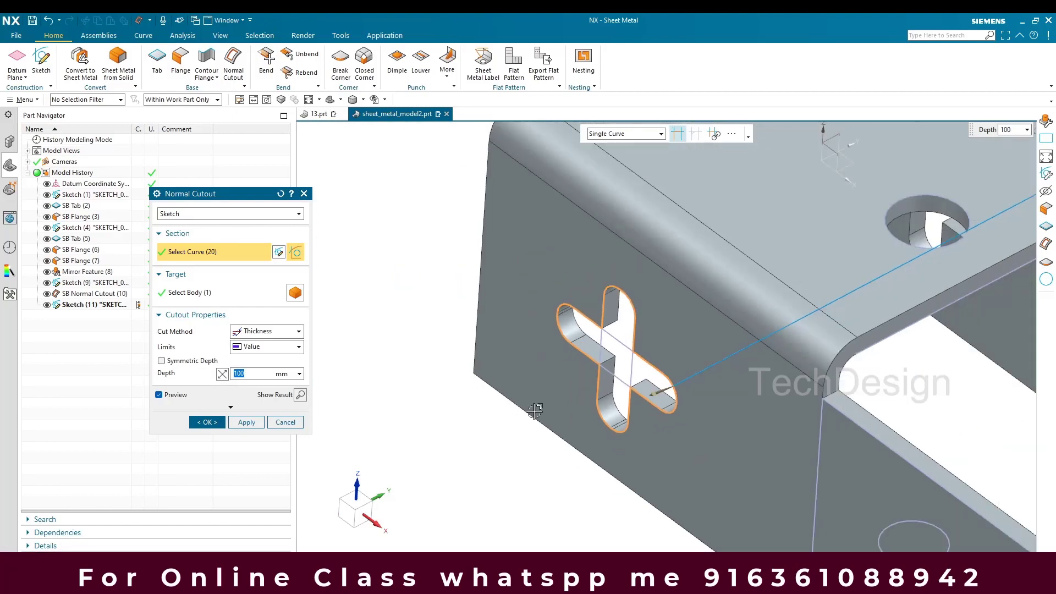
{"action": "scroll", "coordinate": [616, 390], "scroll_direction": "up", "scroll_amount": 2}
{"action": "scroll", "coordinate": [441, 441], "scroll_direction": "down", "scroll_amount": 1}
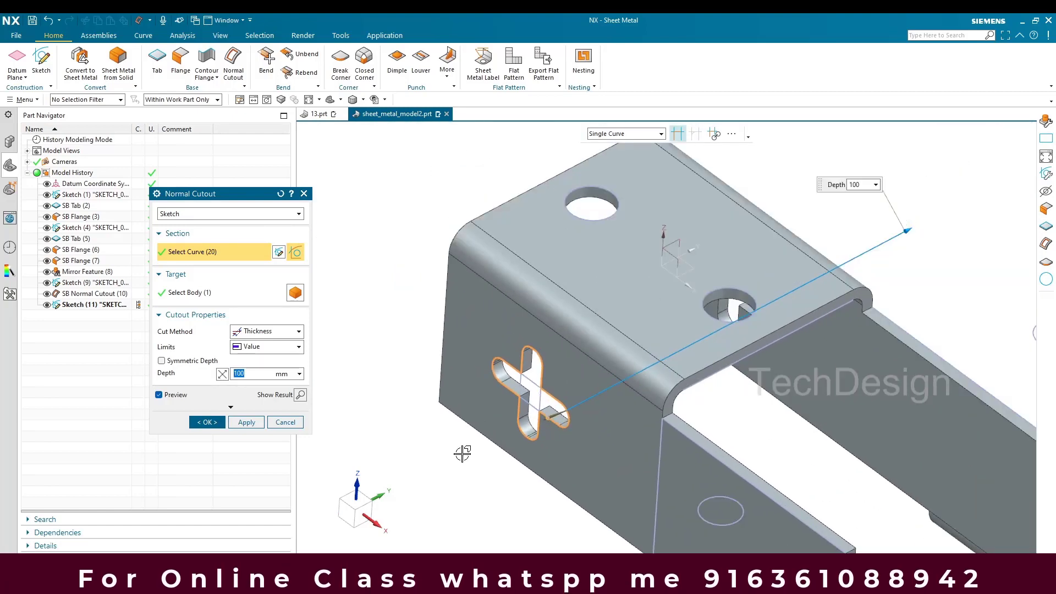
{"action": "left_click", "coordinate": [208, 422]}
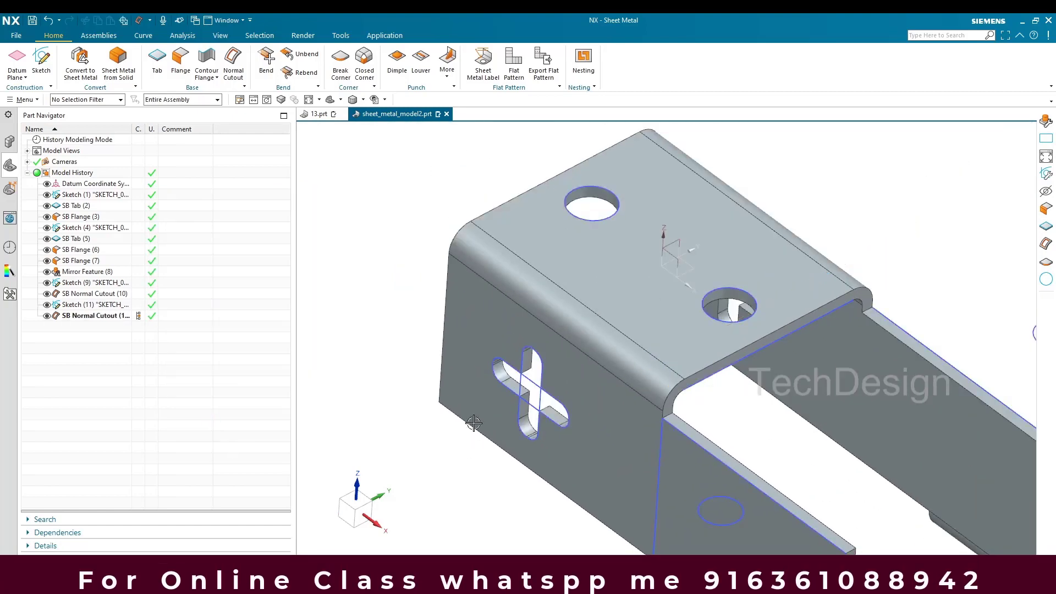
Start a Break Corner with 3 mm radius blends and select the four inner corner edges of the -Y plate's cross slot.
{"action": "middle_click_drag", "start_coordinate": [474, 423], "coordinate": [538, 401]}
{"action": "middle_click_drag", "start_coordinate": [370, 300], "coordinate": [378, 282]}
{"action": "left_click", "coordinate": [341, 61]}
{"action": "left_click", "coordinate": [268, 283]}
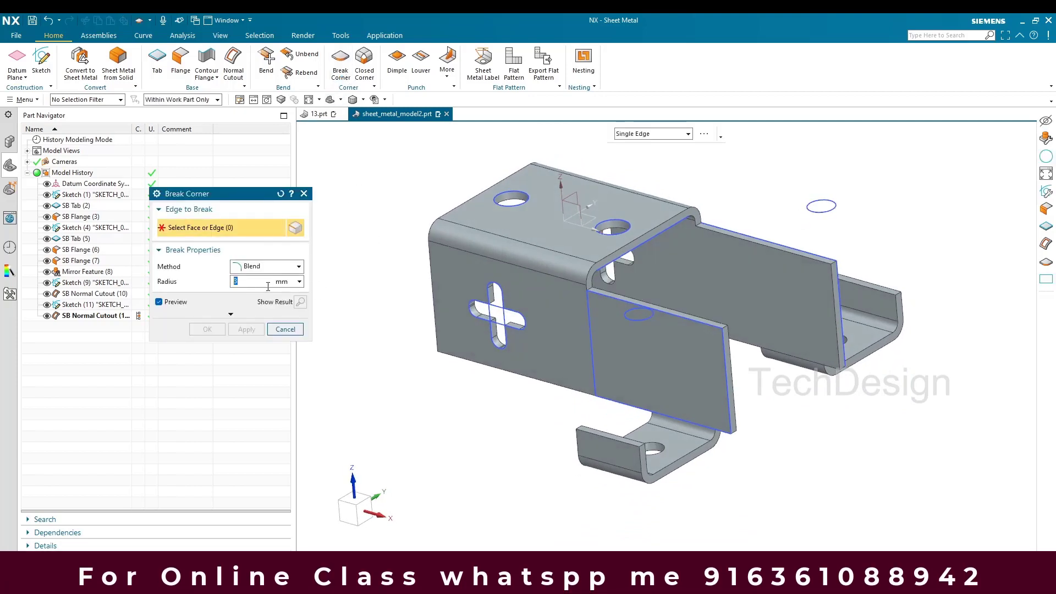
{"action": "scroll", "coordinate": [479, 337], "scroll_direction": "up", "scroll_amount": 6}
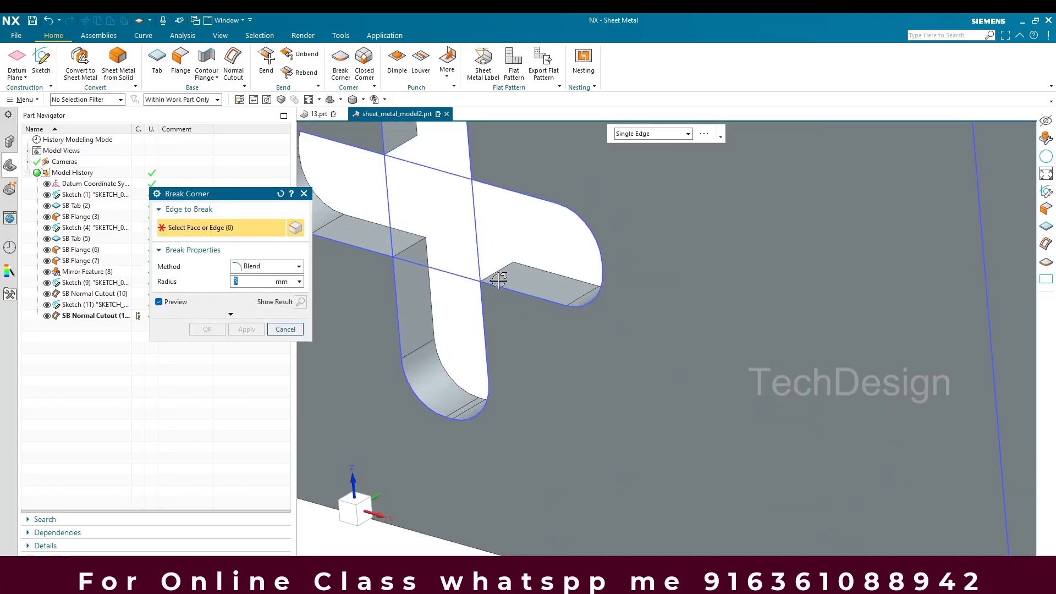
{"action": "left_click", "coordinate": [498, 276]}
{"action": "left_click", "coordinate": [413, 243]}
{"action": "scroll", "coordinate": [413, 242], "scroll_direction": "down", "scroll_amount": 6}
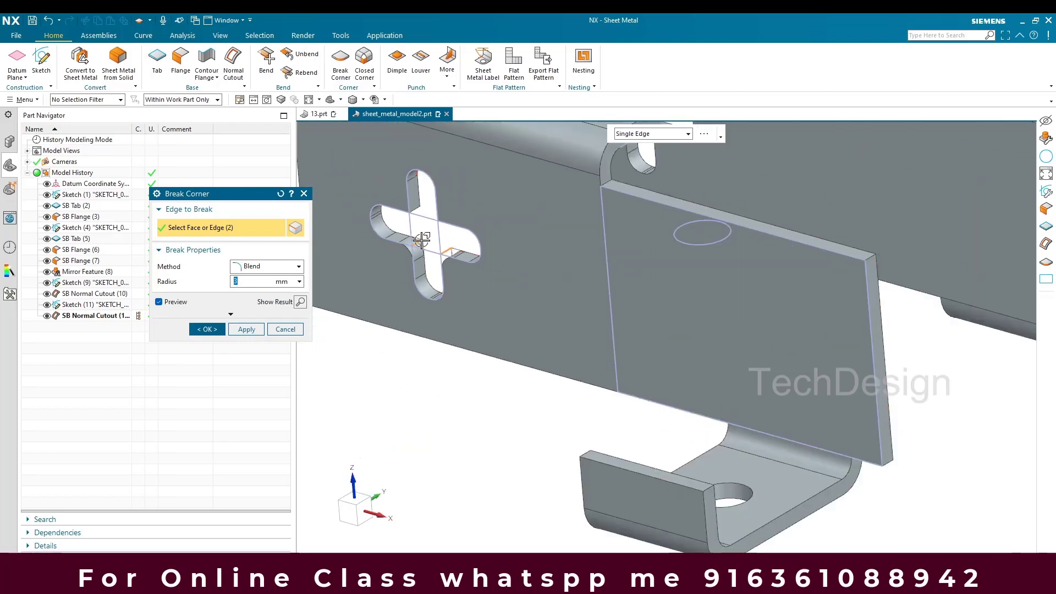
{"action": "left_click", "coordinate": [415, 212]}
{"action": "middle_click_drag", "start_coordinate": [421, 224], "coordinate": [668, 236]}
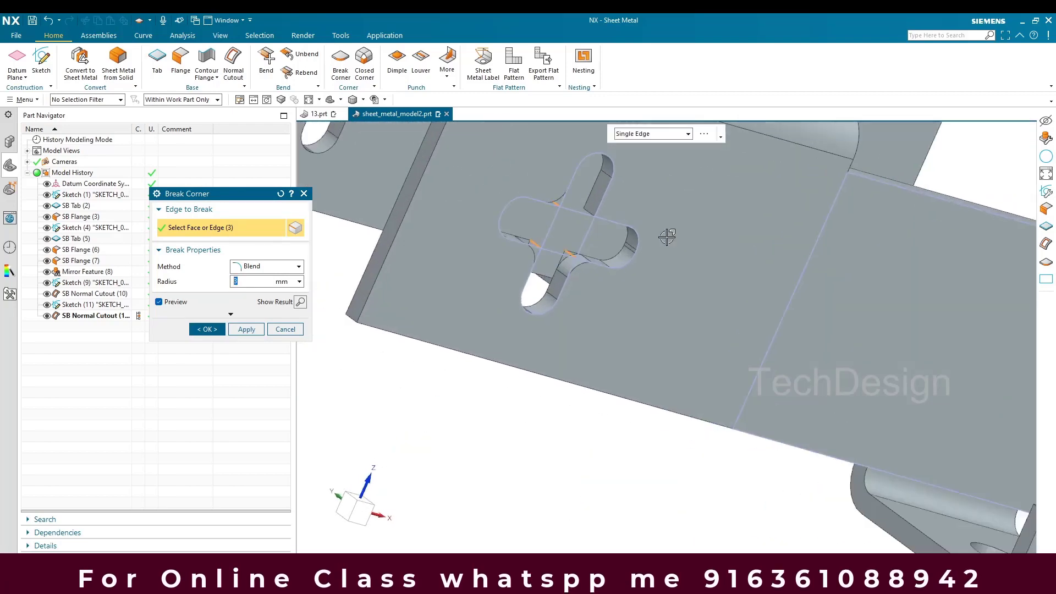
{"action": "scroll", "coordinate": [668, 236], "scroll_direction": "up", "scroll_amount": 4}
{"action": "left_click", "coordinate": [483, 171]}
{"action": "scroll", "coordinate": [484, 176], "scroll_direction": "down", "scroll_amount": 6}
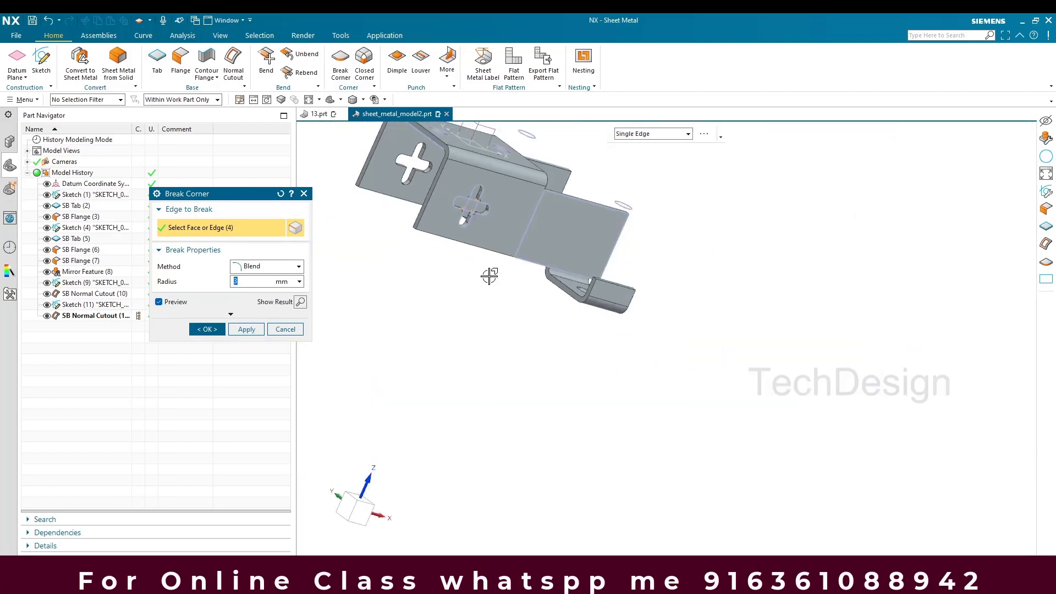
Add both end corners of the -Y foot's upturned lip to the Break Corner selection.
{"action": "scroll", "coordinate": [491, 343], "scroll_direction": "up", "scroll_amount": 6}
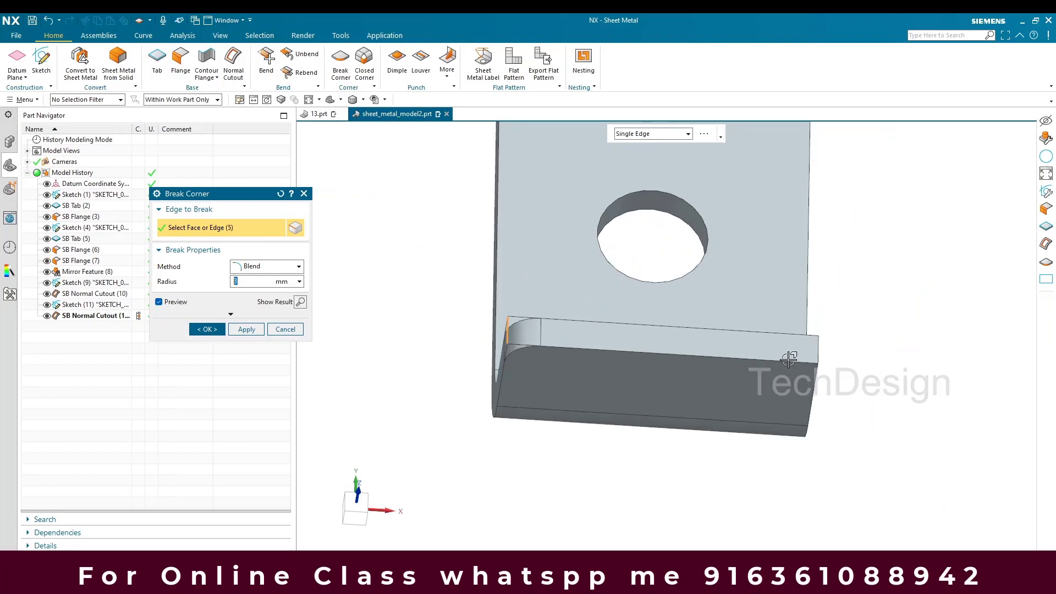
{"action": "left_click", "coordinate": [817, 352]}
{"action": "scroll", "coordinate": [814, 355], "scroll_direction": "down", "scroll_amount": 6}
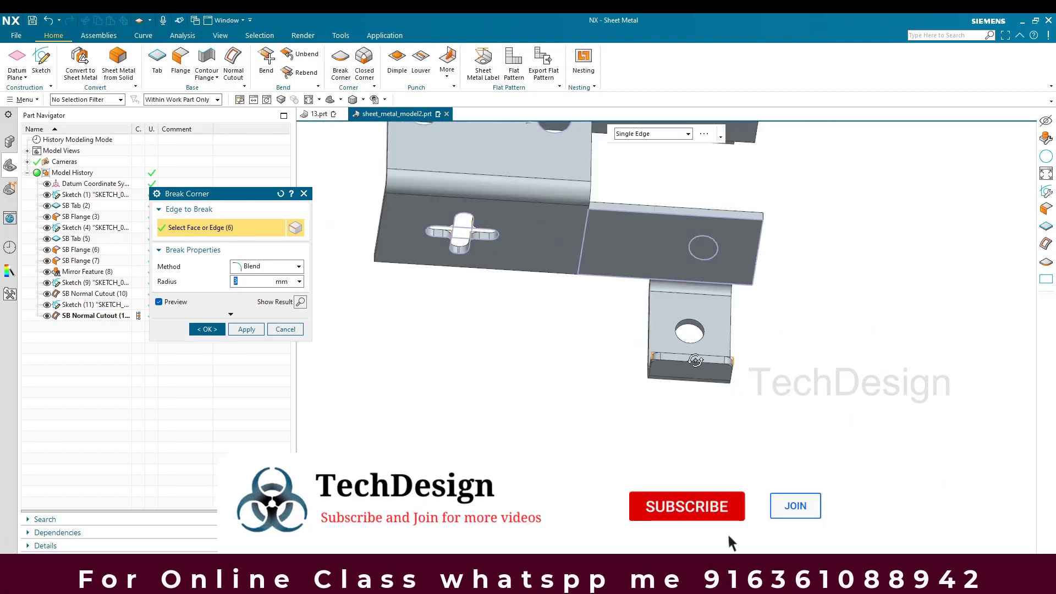
Add the -Y side plate's lower front corner and its front and rear junction corners with the foot bend to the Break Corner selection.
{"action": "middle_click_drag", "start_coordinate": [696, 361], "coordinate": [682, 323]}
{"action": "scroll", "coordinate": [719, 240], "scroll_direction": "up", "scroll_amount": 6}
{"action": "mouse_move", "coordinate": [719, 278]}
{"action": "middle_mouse_down"}
{"action": "mouse_move", "coordinate": [696, 258]}
{"action": "mouse_move", "coordinate": [707, 271]}
{"action": "middle_mouse_up"}
{"action": "left_click", "coordinate": [780, 348]}
{"action": "left_click", "coordinate": [852, 317]}
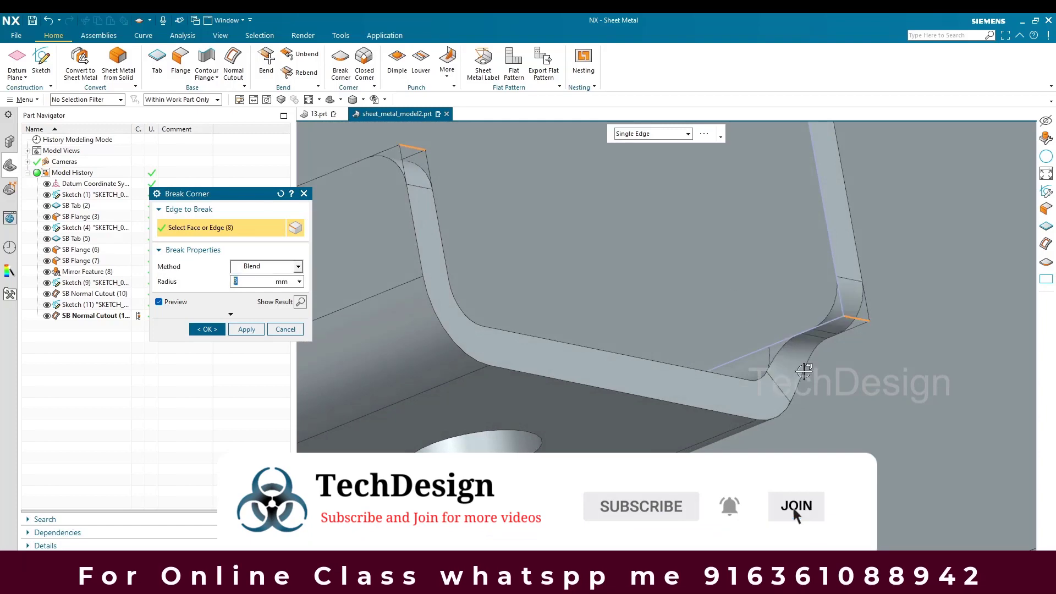
{"action": "scroll", "coordinate": [804, 371], "scroll_direction": "down", "scroll_amount": 6}
{"action": "middle_click_drag", "start_coordinate": [776, 315], "coordinate": [771, 420]}
{"action": "scroll", "coordinate": [718, 380], "scroll_direction": "down", "scroll_amount": 2}
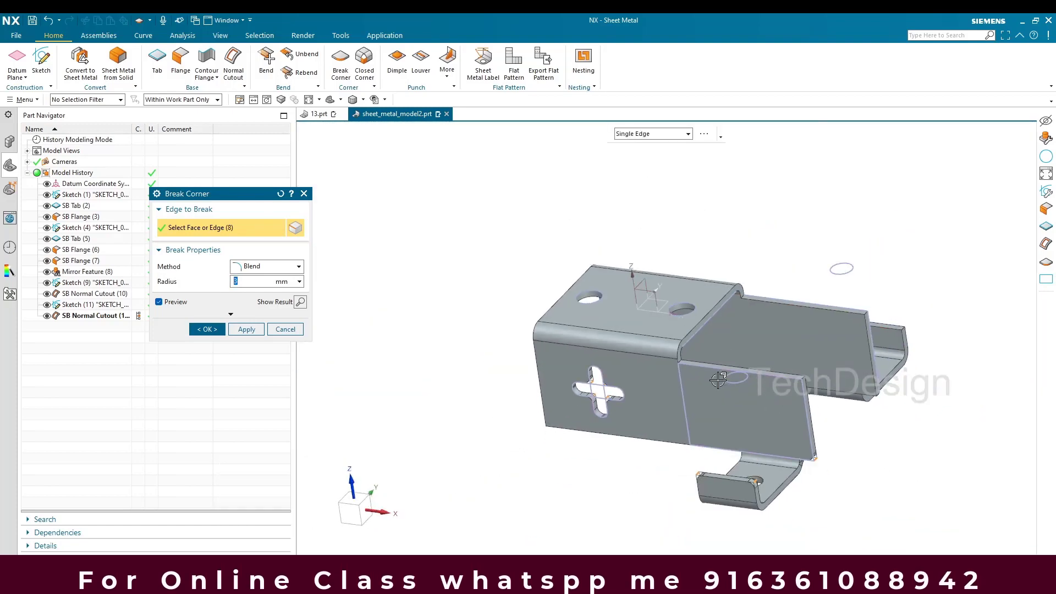
{"action": "middle_click_drag", "start_coordinate": [718, 380], "coordinate": [761, 406]}
{"action": "scroll", "coordinate": [761, 406], "scroll_direction": "up", "scroll_amount": 5}
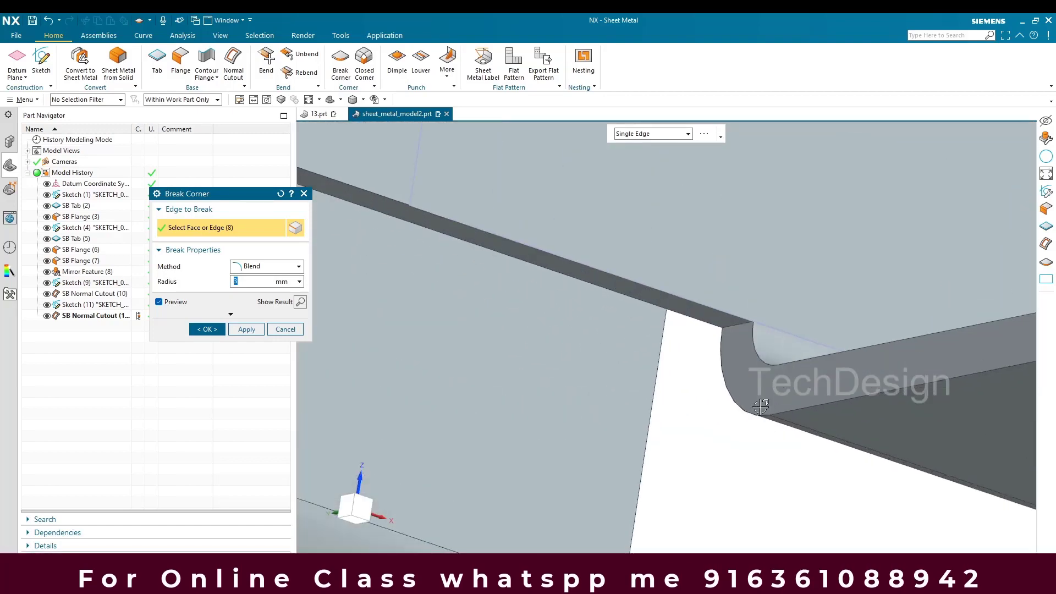
{"action": "left_click", "coordinate": [738, 330]}
{"action": "scroll", "coordinate": [759, 381], "scroll_direction": "down", "scroll_amount": 5}
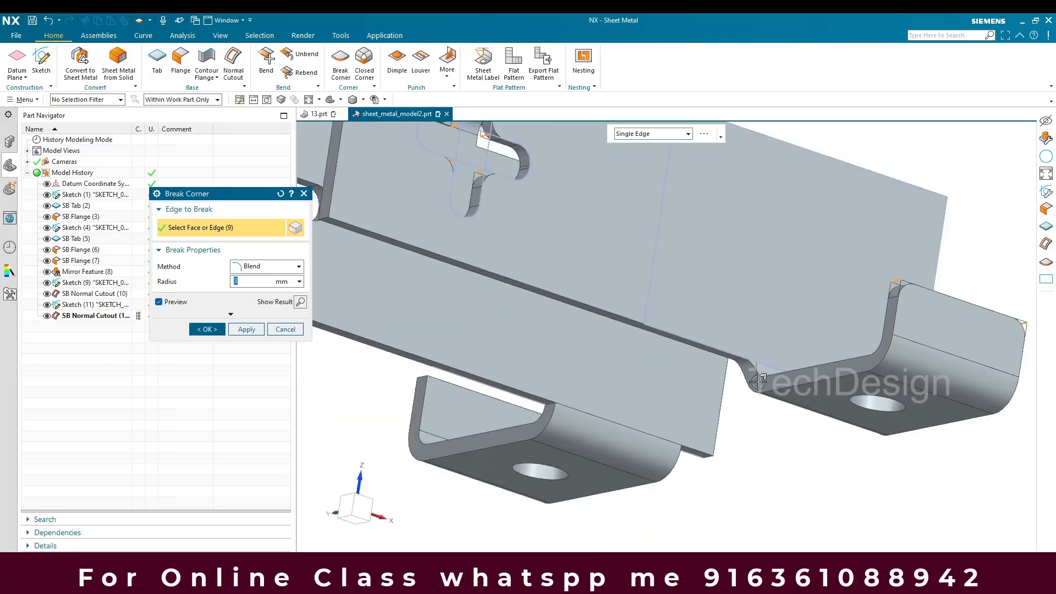
Add the two inner corners where the top plate's side bends meet the extended side plates to the Break Corner selection.
{"action": "middle_click_drag", "start_coordinate": [758, 381], "coordinate": [745, 415]}
{"action": "scroll", "coordinate": [745, 415], "scroll_direction": "down", "scroll_amount": 5}
{"action": "scroll", "coordinate": [589, 427], "scroll_direction": "up", "scroll_amount": 4}
{"action": "scroll", "coordinate": [589, 427], "scroll_direction": "down", "scroll_amount": 2}
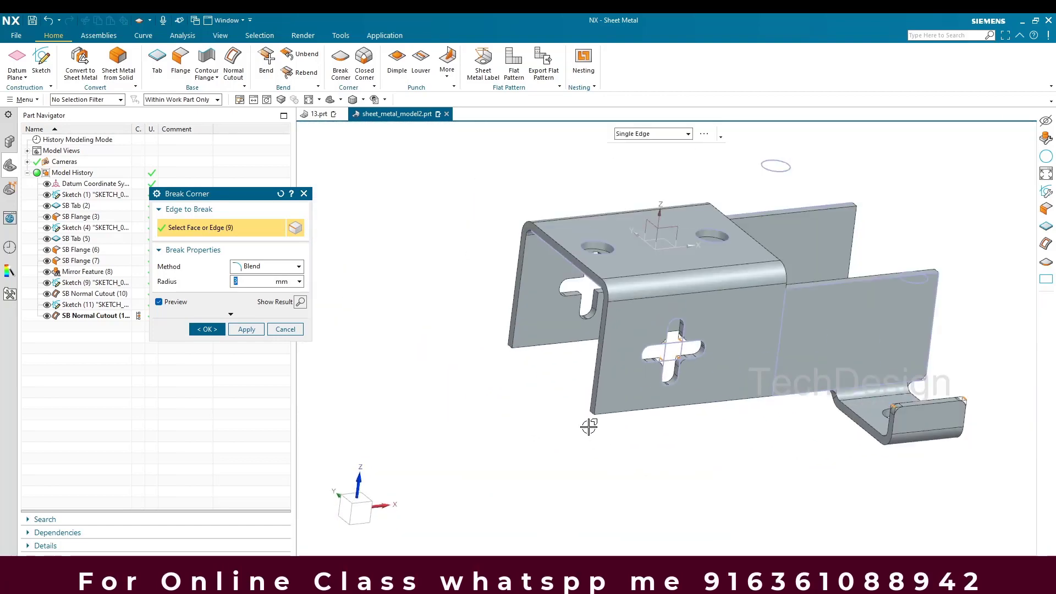
{"action": "middle_click_drag", "start_coordinate": [589, 427], "coordinate": [599, 451]}
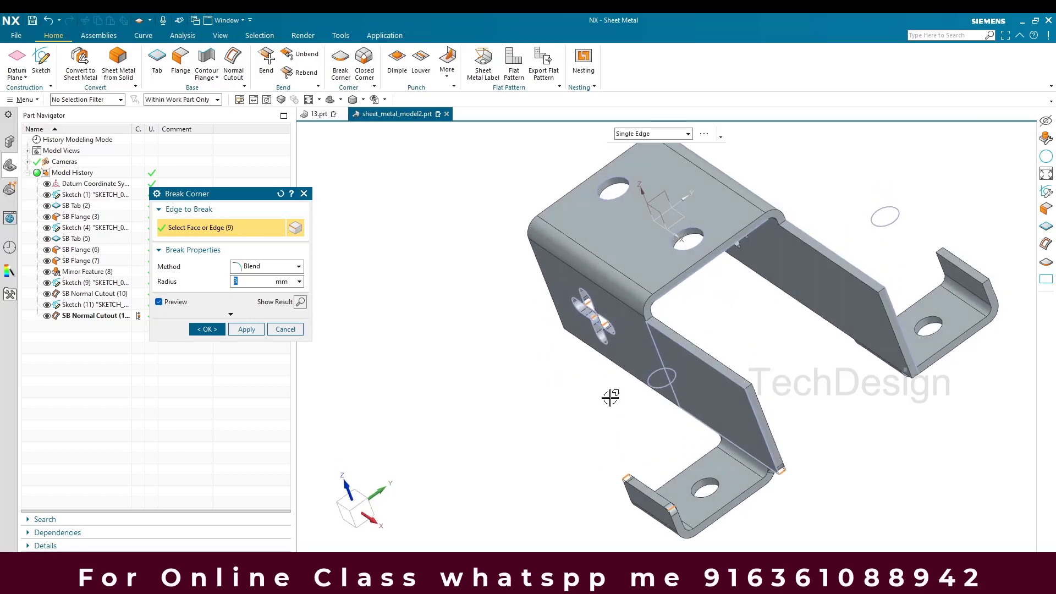
{"action": "scroll", "coordinate": [628, 331], "scroll_direction": "up", "scroll_amount": 5}
{"action": "scroll", "coordinate": [582, 385], "scroll_direction": "down", "scroll_amount": 5}
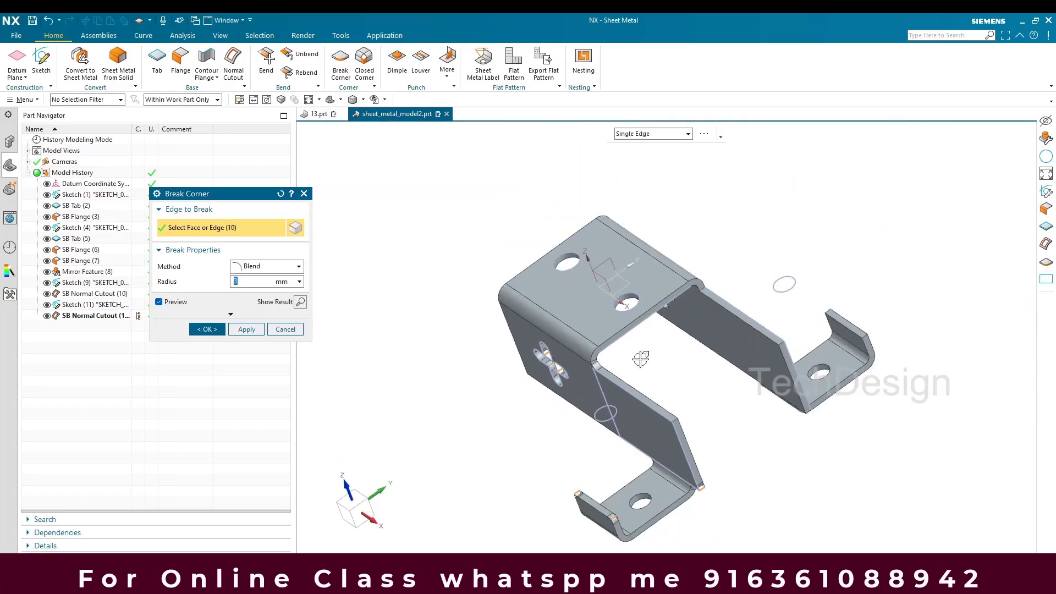
{"action": "scroll", "coordinate": [705, 286], "scroll_direction": "up", "scroll_amount": 5}
{"action": "left_click", "coordinate": [696, 294]}
{"action": "scroll", "coordinate": [696, 294], "scroll_direction": "down", "scroll_amount": 5}
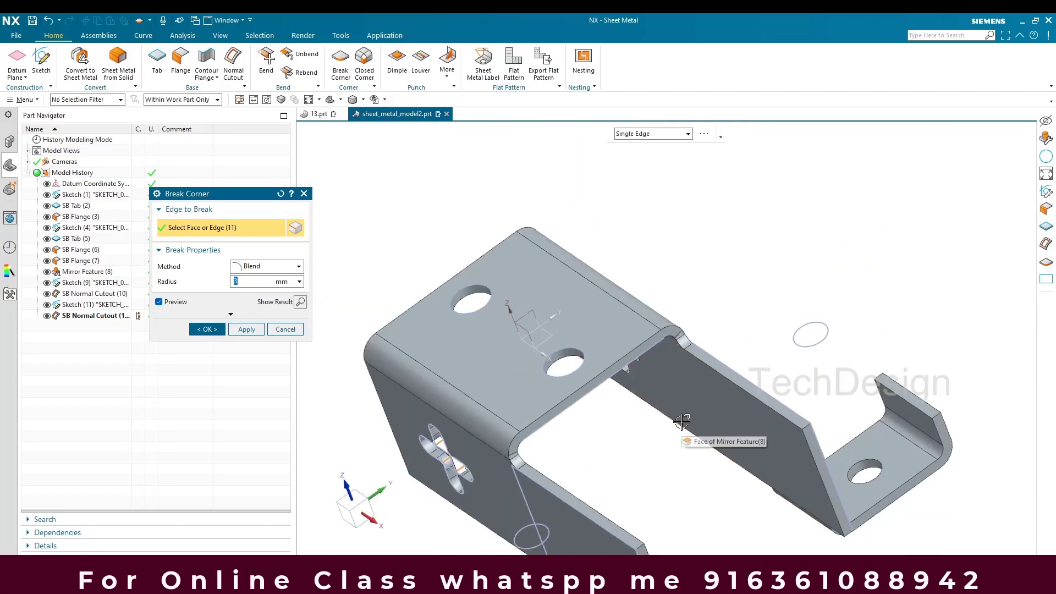
Add the +Y side plate's lower front corner and its front and rear junction corners with the foot bend to the Break Corner selection.
{"action": "middle_click_drag", "start_coordinate": [684, 437], "coordinate": [715, 344]}
{"action": "scroll", "coordinate": [733, 337], "scroll_direction": "up", "scroll_amount": 5}
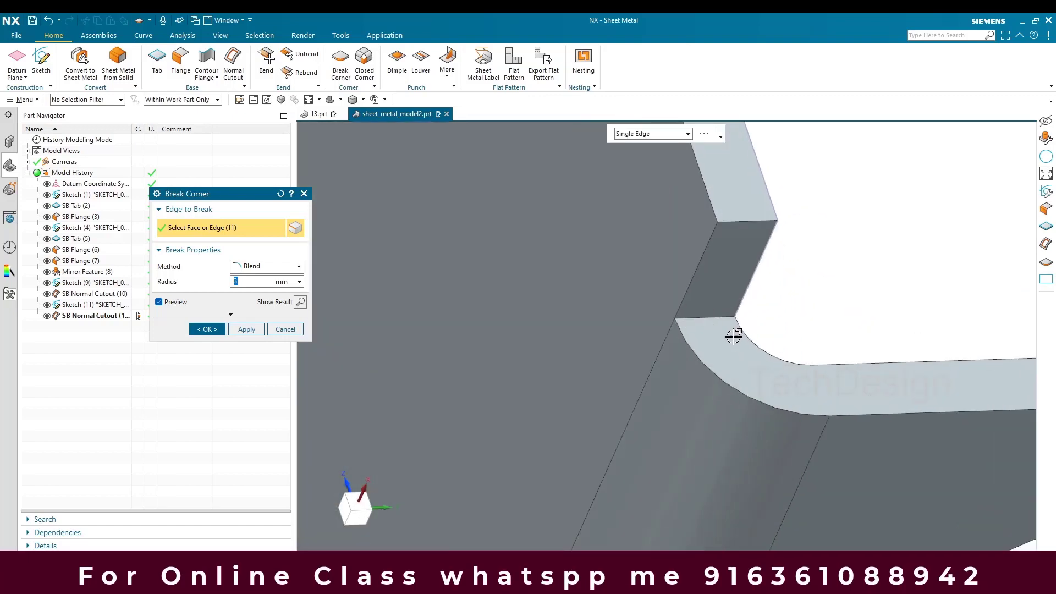
{"action": "scroll", "coordinate": [705, 305], "scroll_direction": "down", "scroll_amount": 5}
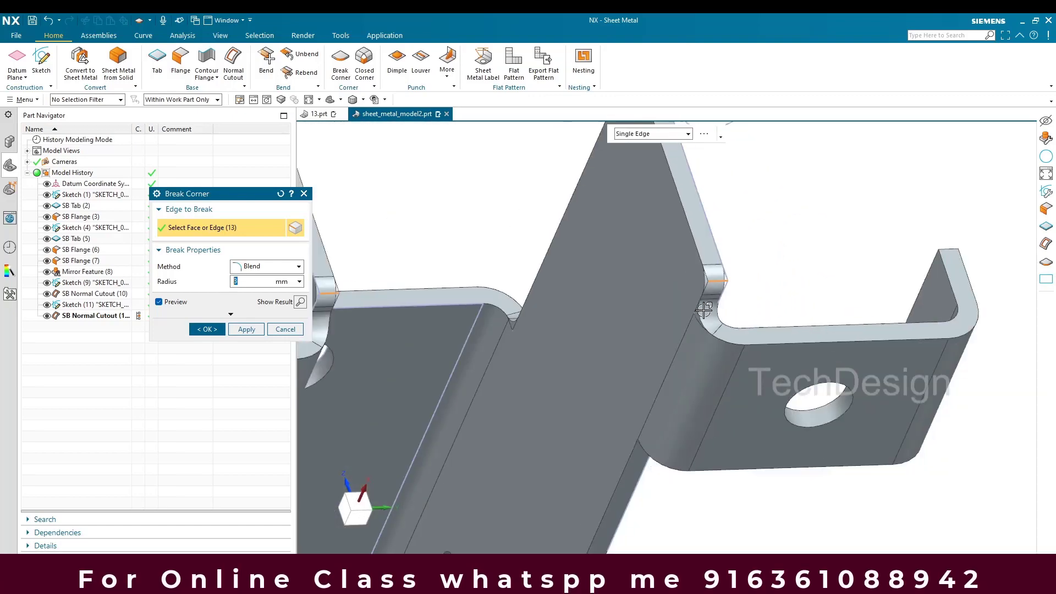
{"action": "middle_click_drag", "start_coordinate": [704, 305], "coordinate": [691, 220]}
{"action": "scroll", "coordinate": [724, 408], "scroll_direction": "up", "scroll_amount": 7}
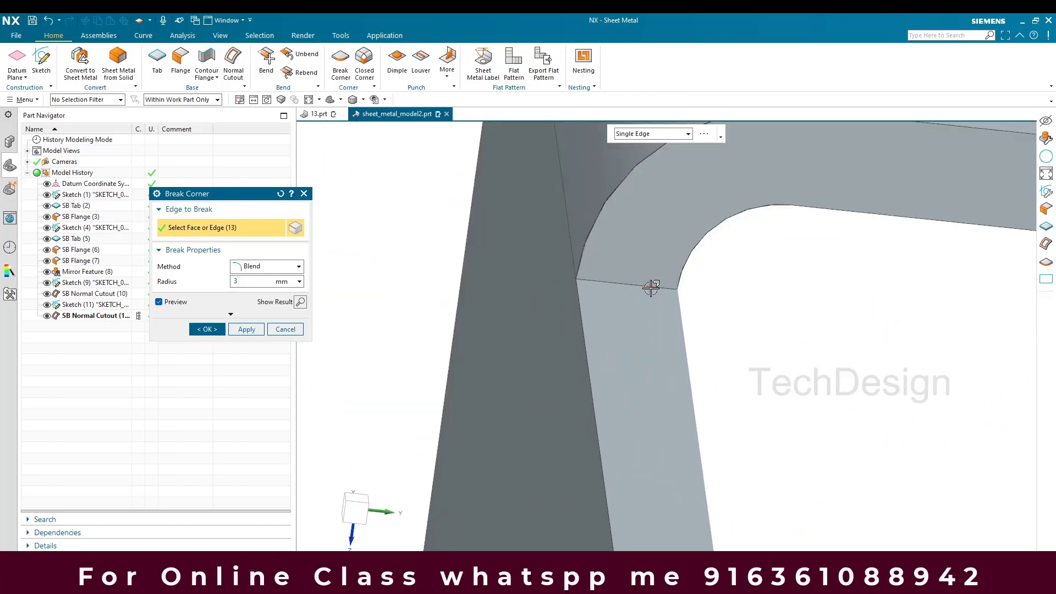
{"action": "left_click", "coordinate": [651, 287]}
{"action": "scroll", "coordinate": [651, 288], "scroll_direction": "down", "scroll_amount": 5}
Add both end corners of the +Y foot's lip to the selection and create the 3 mm Break Corner.
{"action": "middle_click_drag", "start_coordinate": [652, 288], "coordinate": [669, 485]}
{"action": "scroll", "coordinate": [668, 488], "scroll_direction": "down", "scroll_amount": 3}
{"action": "scroll", "coordinate": [714, 502], "scroll_direction": "up", "scroll_amount": 4}
{"action": "scroll", "coordinate": [762, 521], "scroll_direction": "up", "scroll_amount": 2}
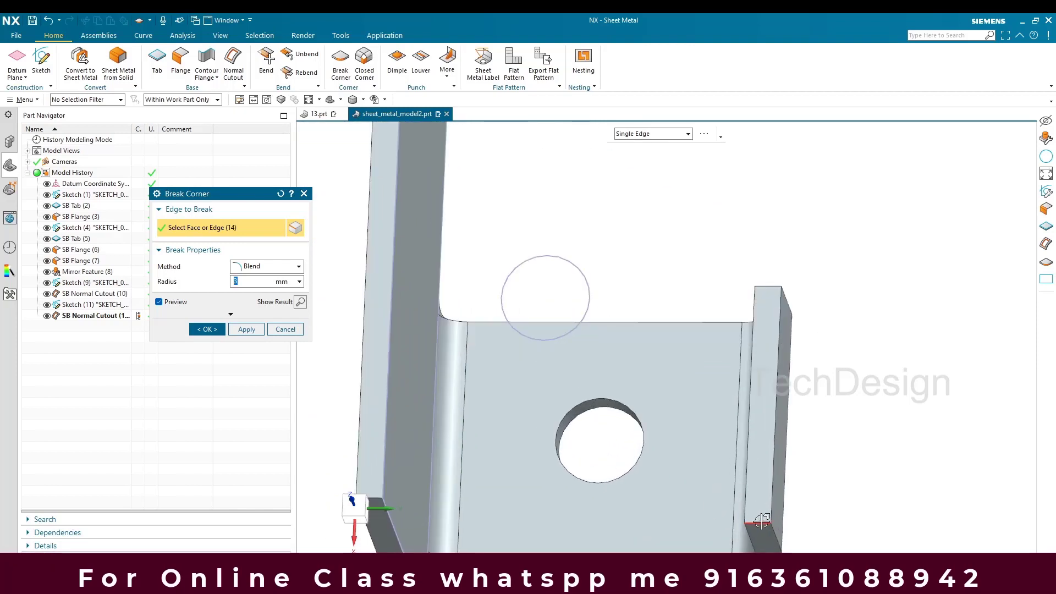
{"action": "left_click", "coordinate": [765, 285]}
{"action": "scroll", "coordinate": [736, 377], "scroll_direction": "down", "scroll_amount": 4}
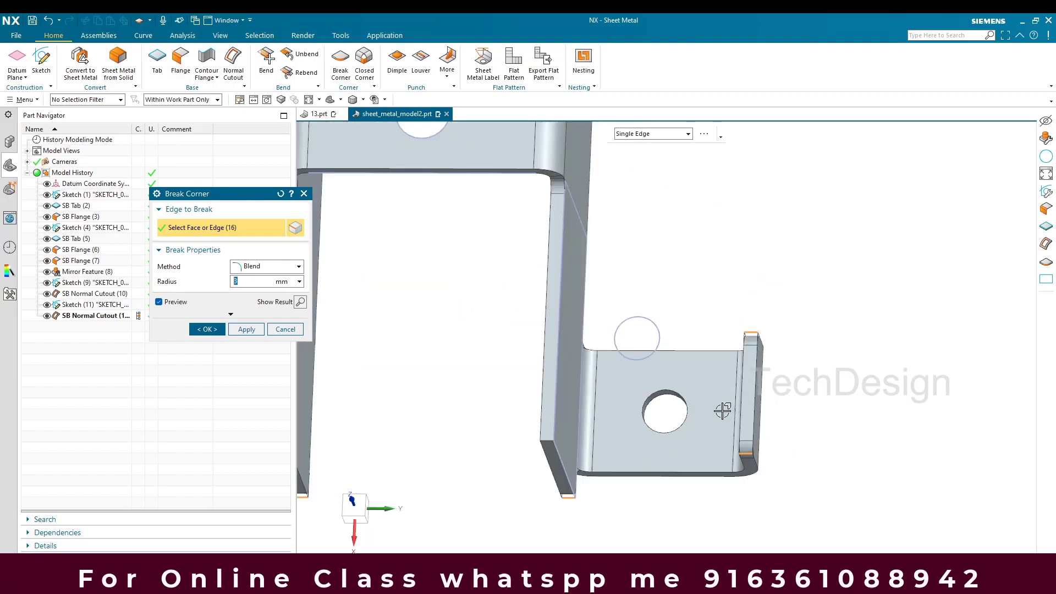
{"action": "middle_click_drag", "start_coordinate": [724, 412], "coordinate": [766, 379]}
{"action": "scroll", "coordinate": [754, 402], "scroll_direction": "down", "scroll_amount": 4}
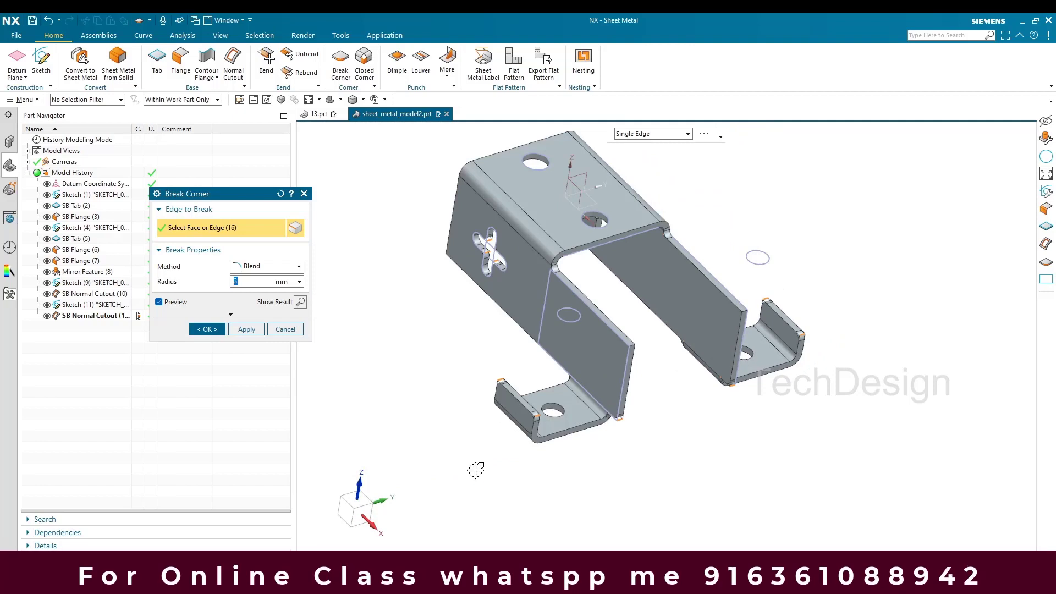
{"action": "left_click", "coordinate": [211, 334]}
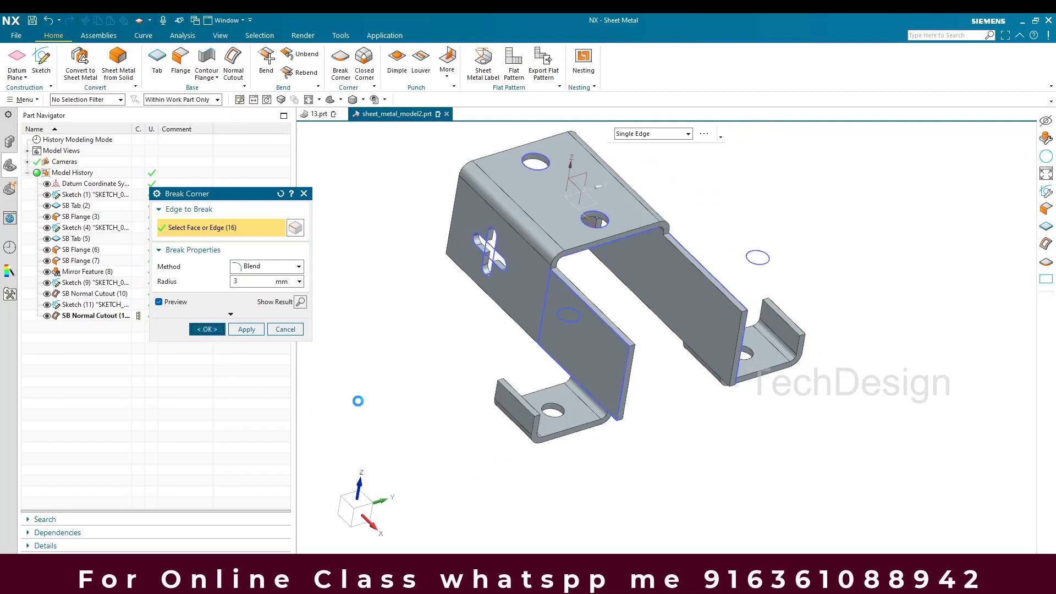
{"action": "scroll", "coordinate": [498, 393], "scroll_direction": "up", "scroll_amount": 3}
{"action": "middle_click_drag", "start_coordinate": [498, 393], "coordinate": [540, 375]}
{"action": "scroll", "coordinate": [540, 375], "scroll_direction": "down", "scroll_amount": 1}
{"action": "scroll", "coordinate": [611, 262], "scroll_direction": "up", "scroll_amount": 4}
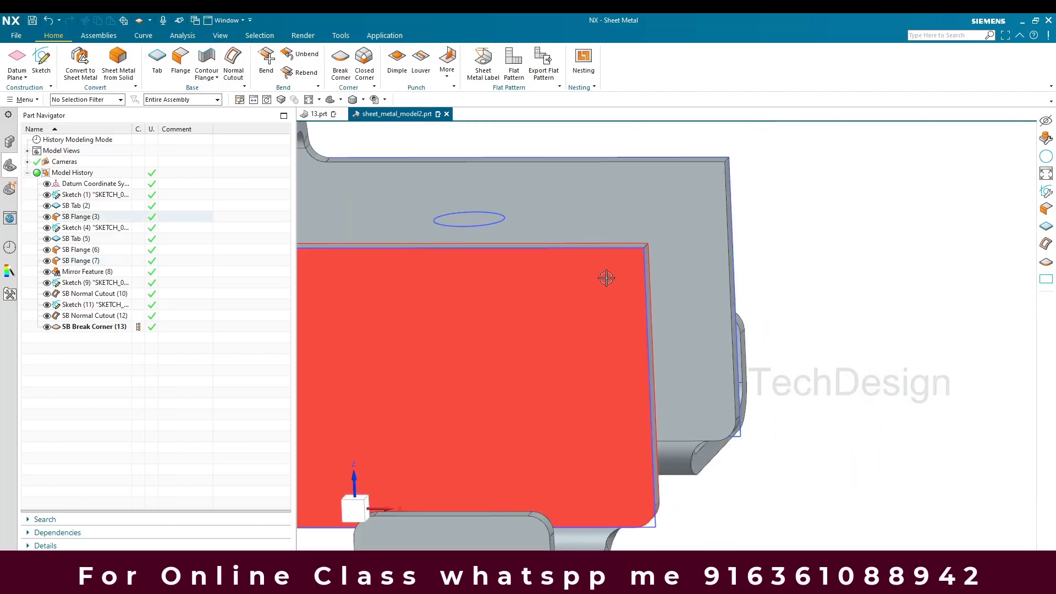